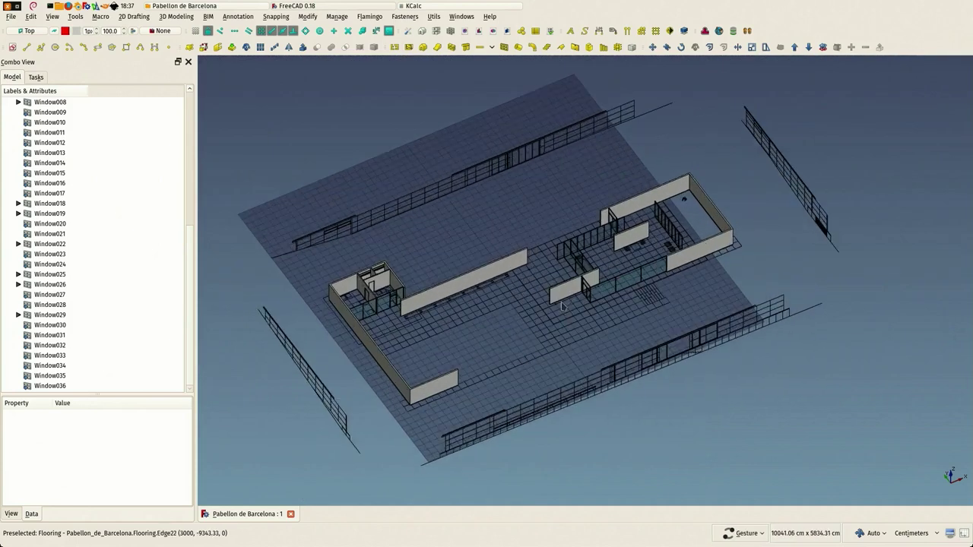
Step: Create a planar face from all the edges of the cross-shaped column outline near the end of the wall
scroll(543, 267, "up", 15)
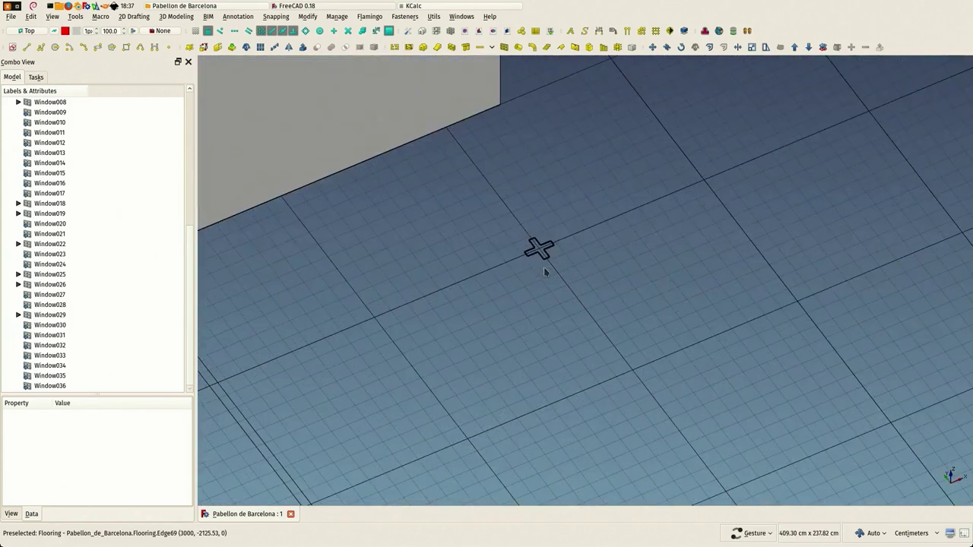
scroll(523, 272, "up", 3)
right_click_drag(554, 243, 500, 397)
scroll(497, 393, "up", 3)
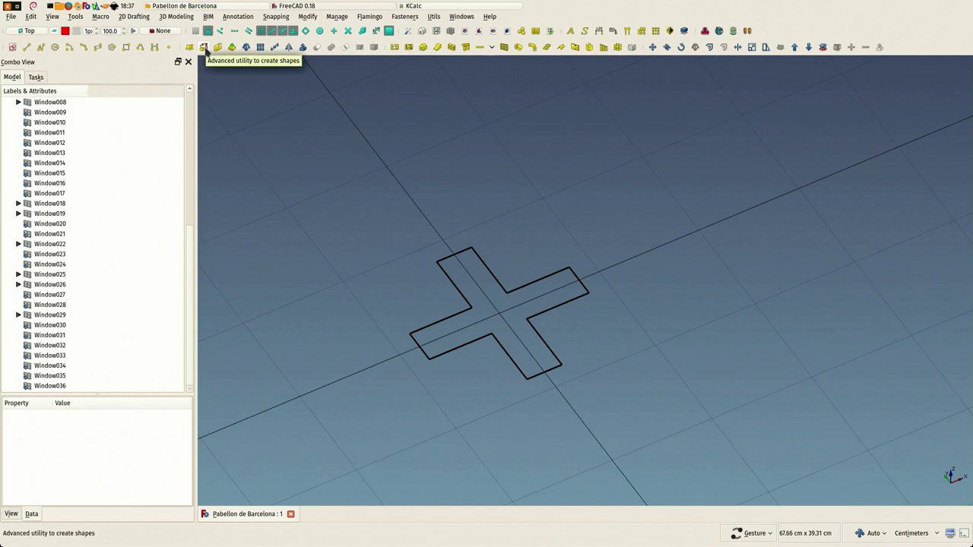
left_click(203, 48)
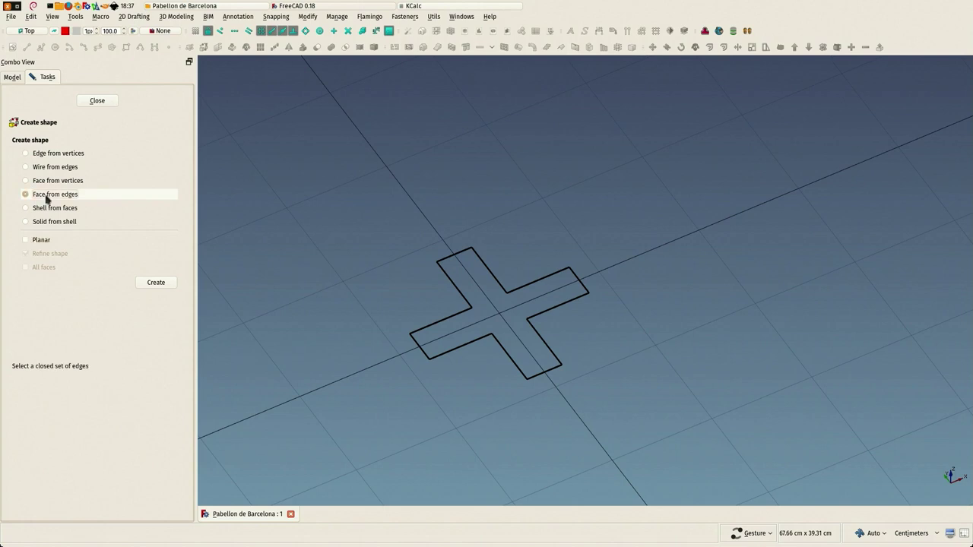
left_click(28, 240)
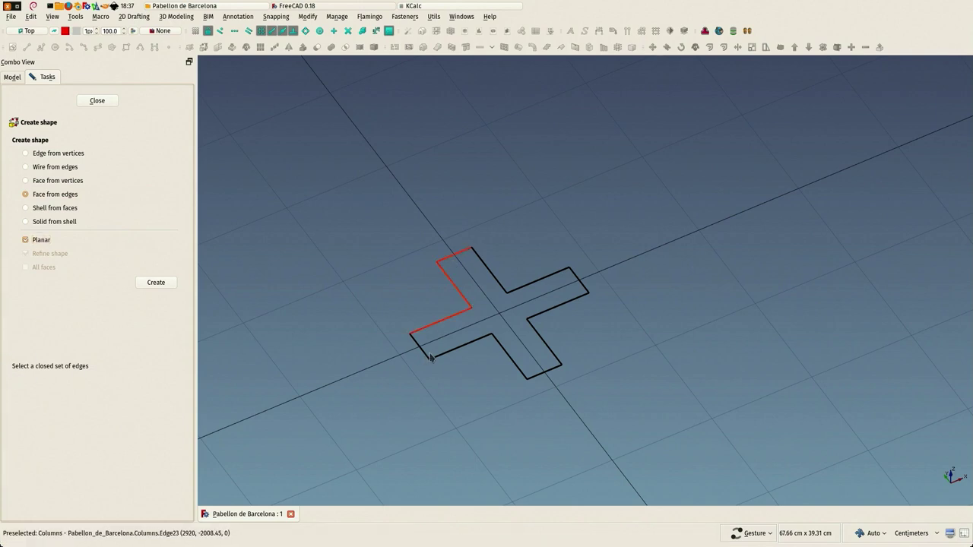
left_click_drag(428, 354, 452, 347)
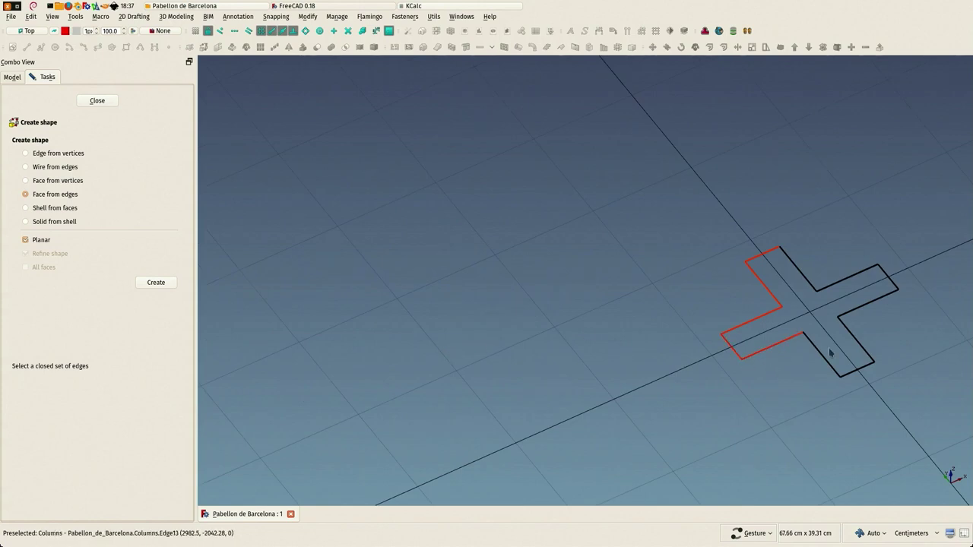
left_click(850, 378)
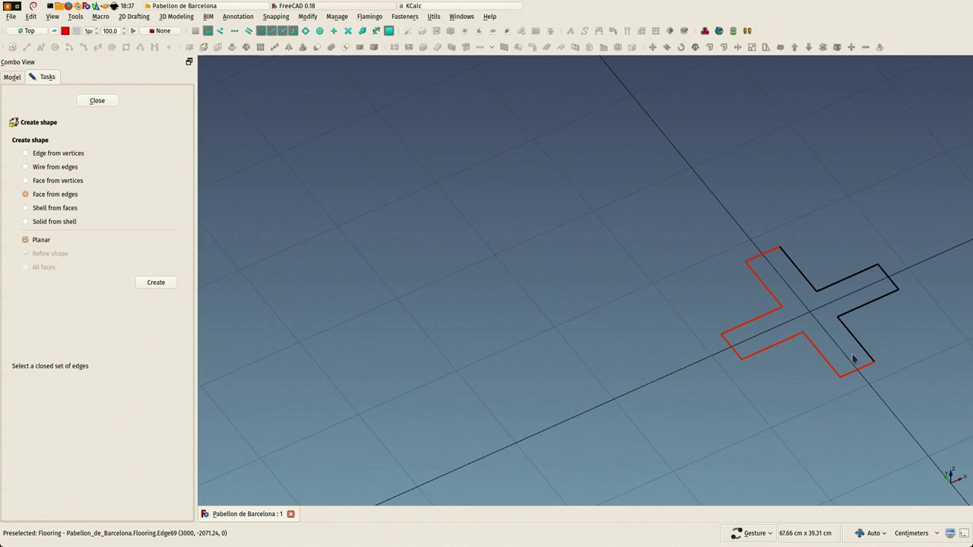
left_click(863, 310)
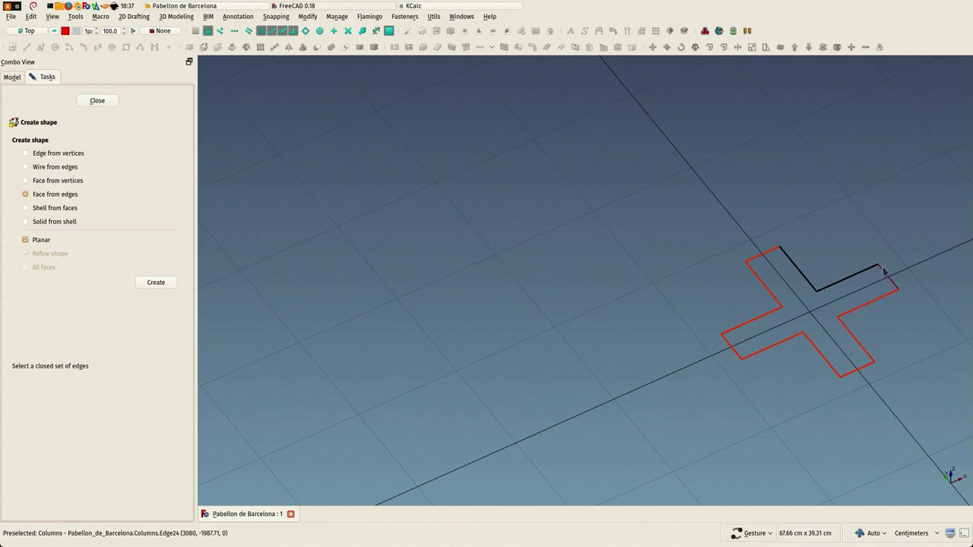
left_click(808, 283)
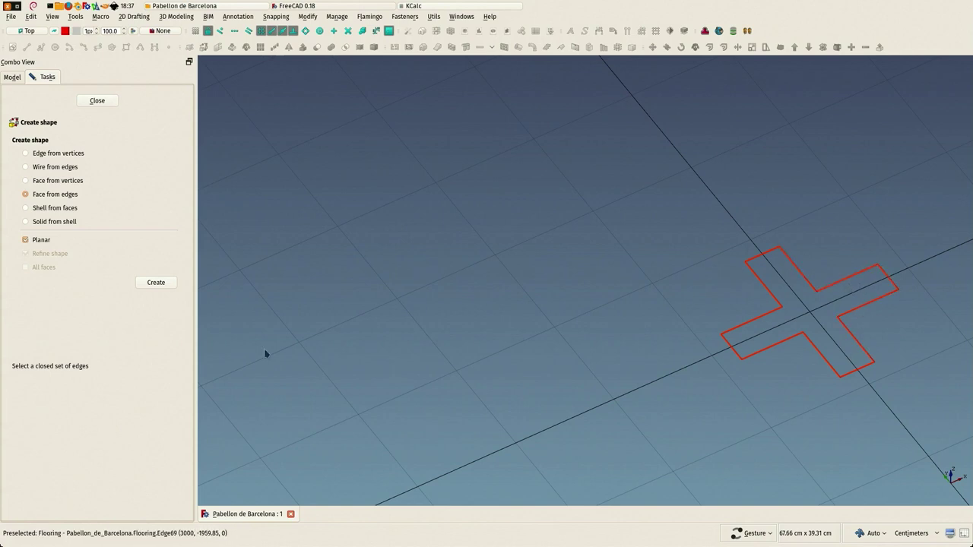
left_click(155, 284)
left_click(97, 102)
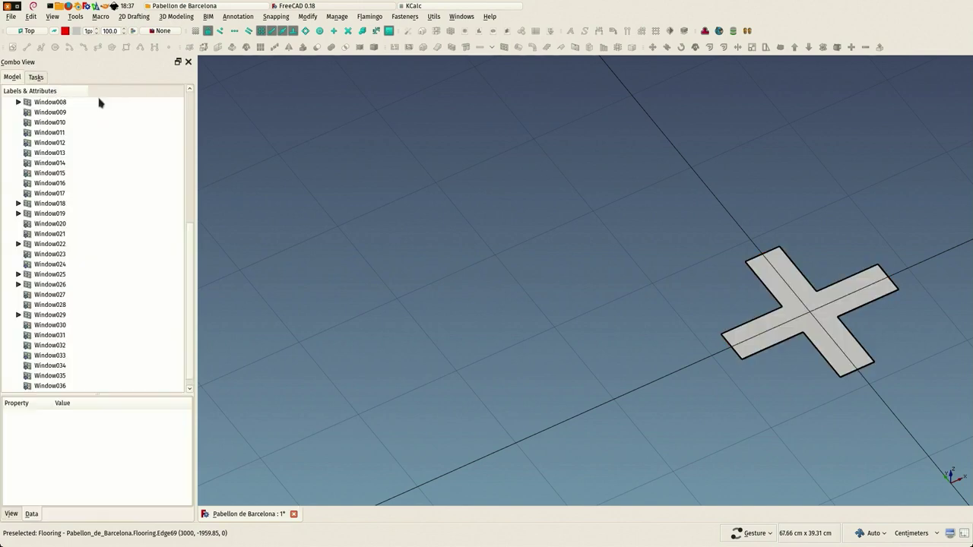
Step: Move the cross-shaped face off the column outline by -20 cm in X and 20 cm in Y
scroll(104, 284, "down", 1)
left_click(43, 385)
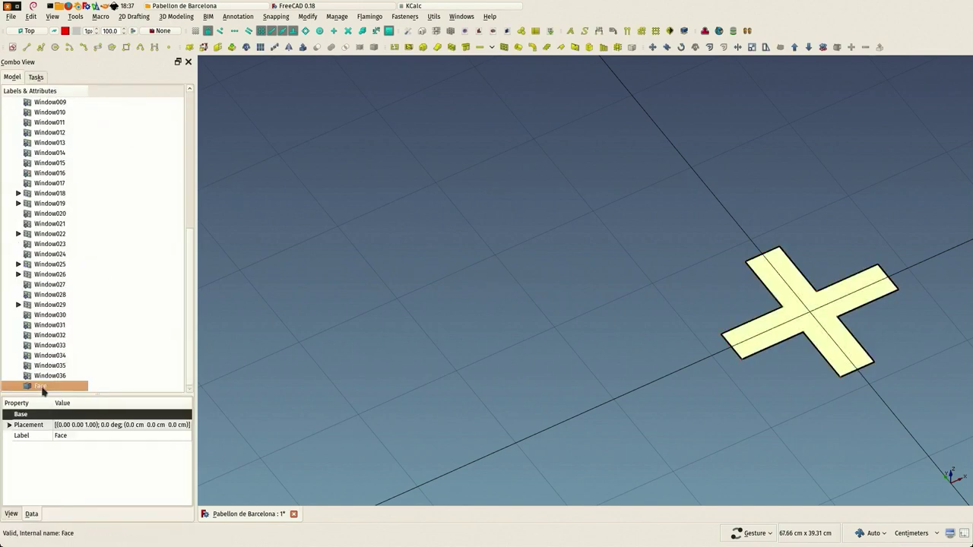
scroll(481, 326, "down", 3)
scroll(555, 295, "down", 2)
scroll(543, 298, "up", 2)
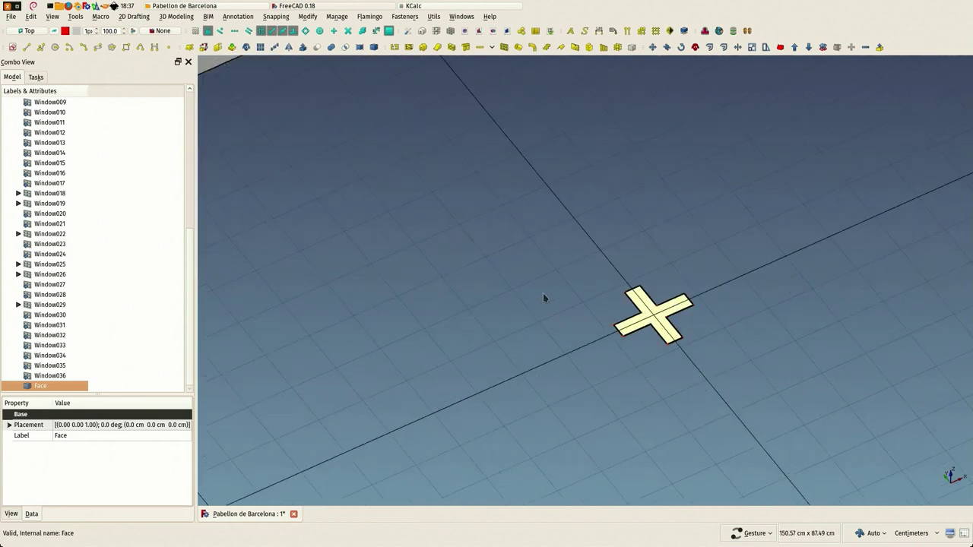
key("m")
key("v")
left_click(582, 301)
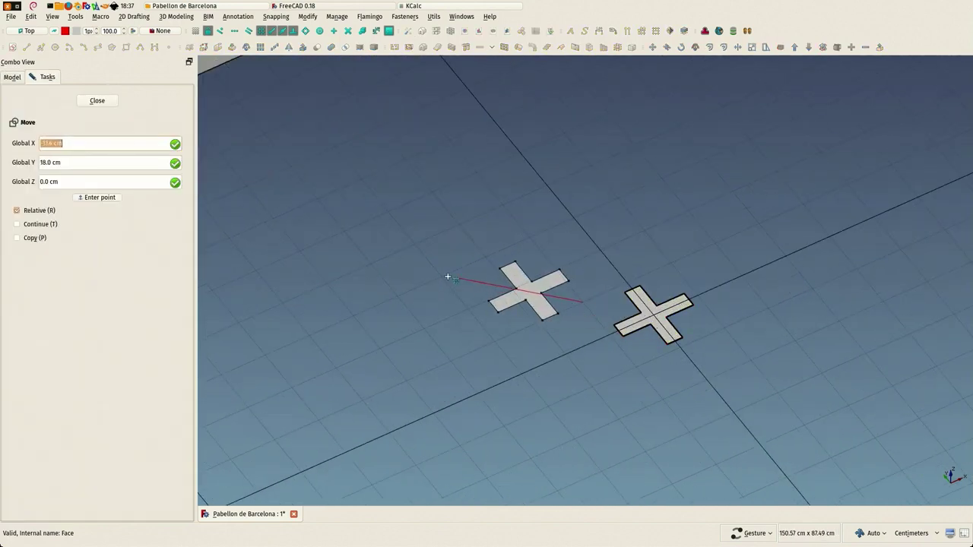
left_click(442, 274)
left_click(485, 246)
Step: Upgrade the cross-shaped face to a Draft wire and check its editable points
scroll(507, 287, "up", 2)
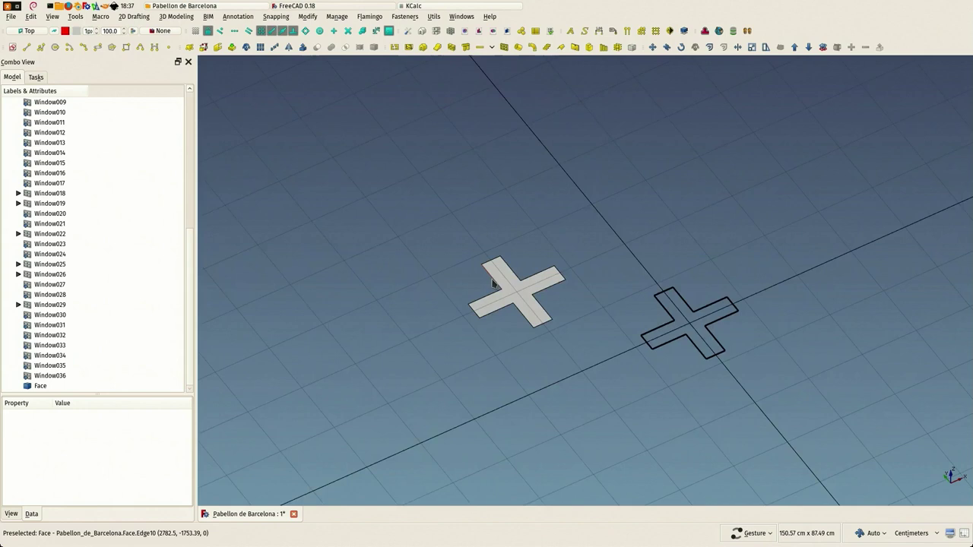
left_click(507, 287)
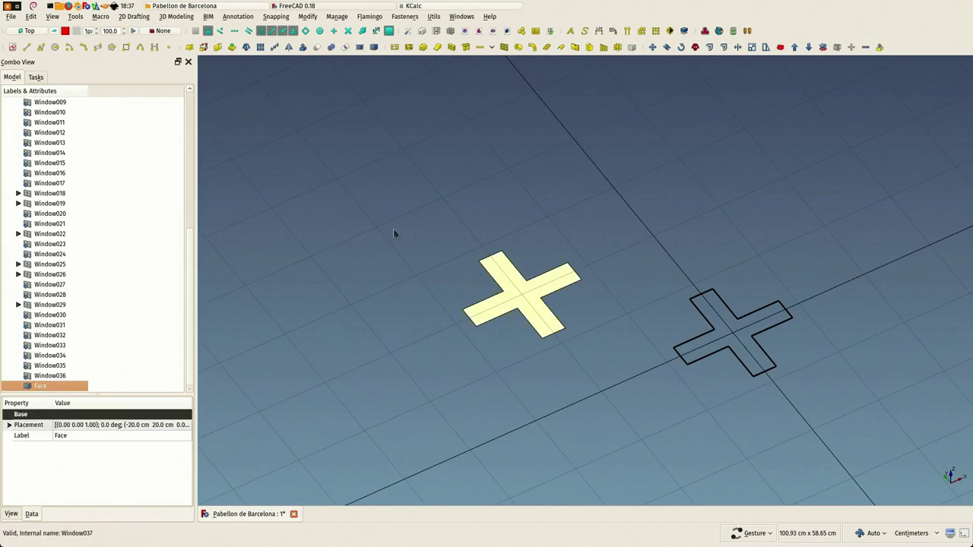
left_click(795, 48)
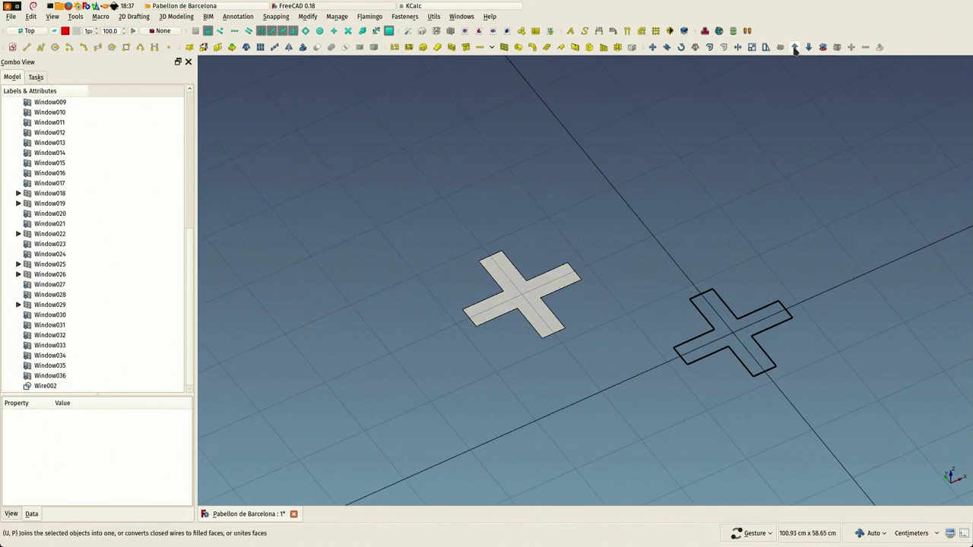
double_click(40, 389)
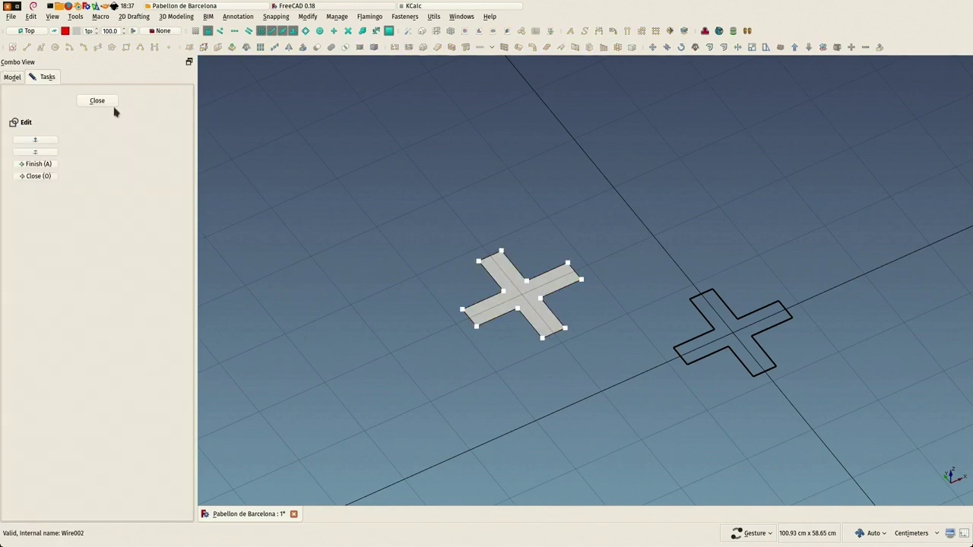
left_click(97, 101)
Step: Move the cross-shaped wire back onto the column outline, snapping its corner to the outline's matching corner
left_click(45, 387)
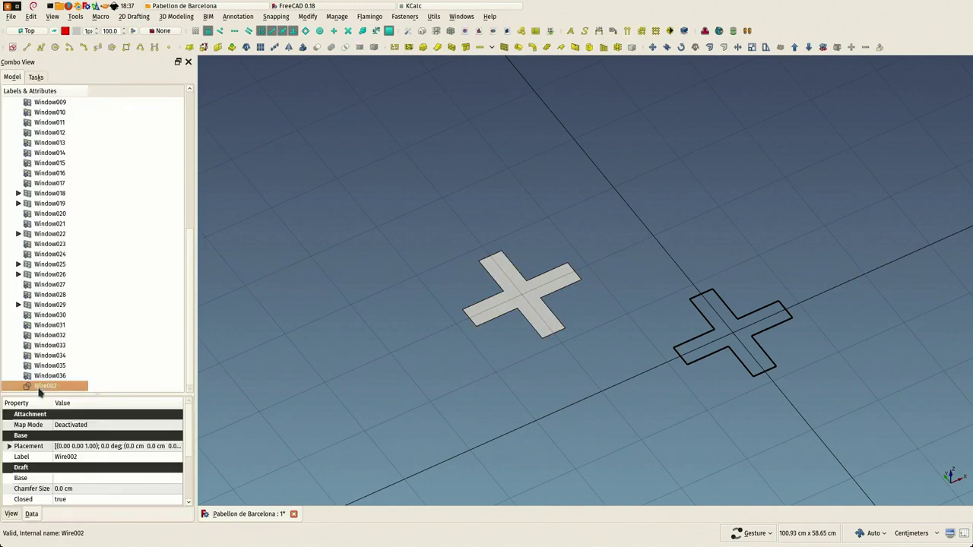
scroll(457, 325, "up", 2)
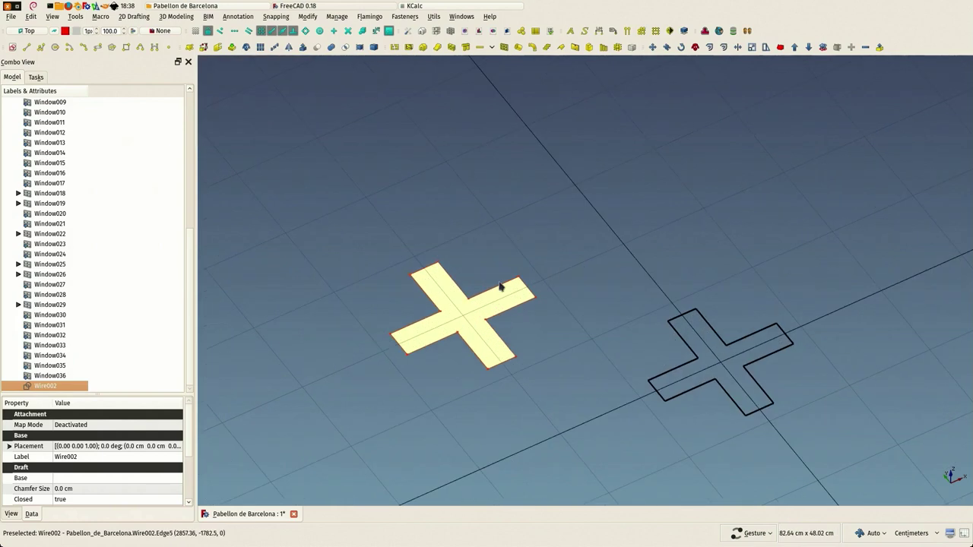
left_click(656, 48)
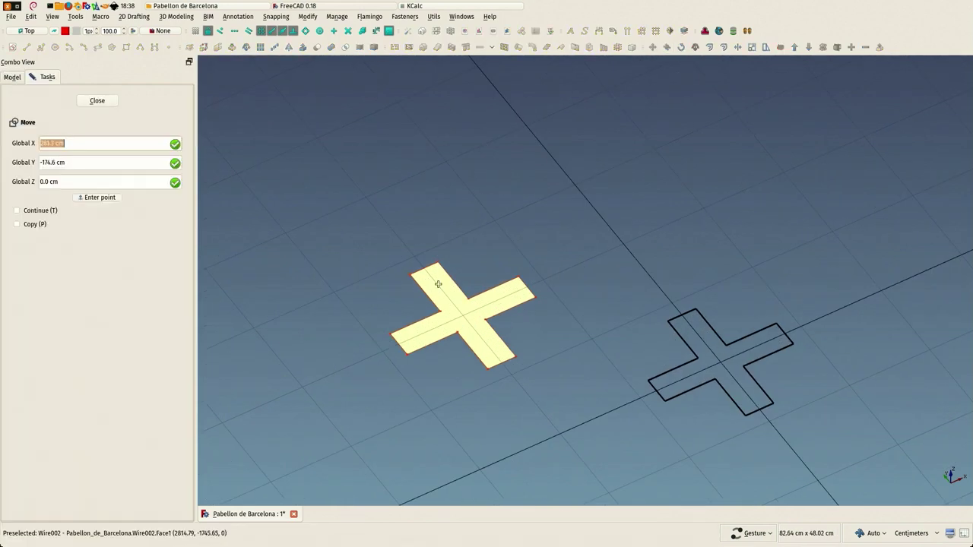
left_click(411, 277)
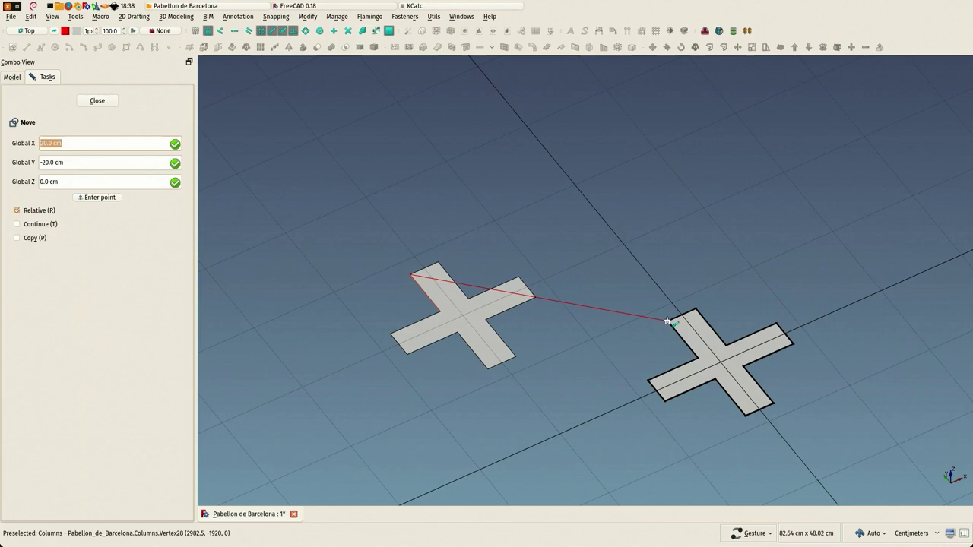
left_click(667, 323)
Step: Create a structural column from the cross-shaped wire
scroll(625, 310, "down", 5)
right_click_drag(597, 327, 470, 334)
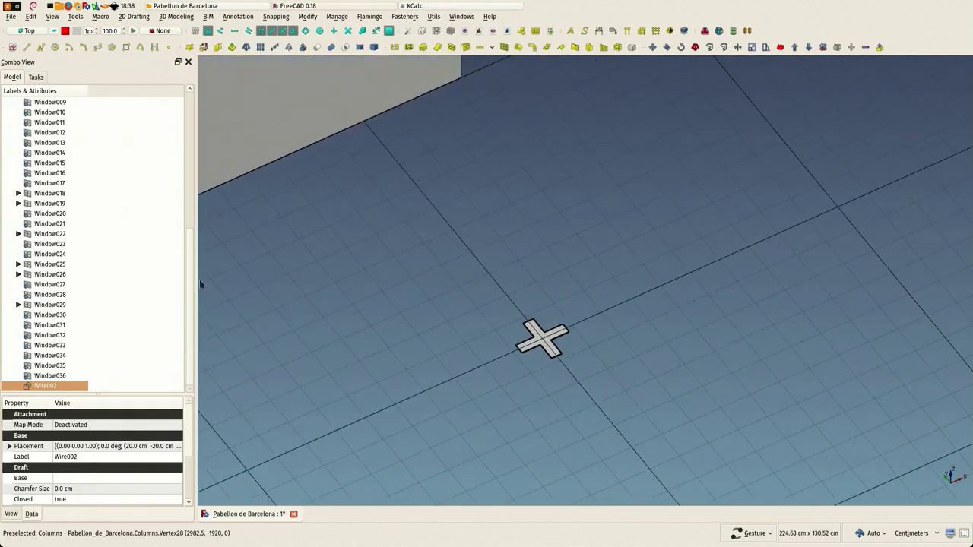
left_click(466, 47)
scroll(562, 345, "up", 2)
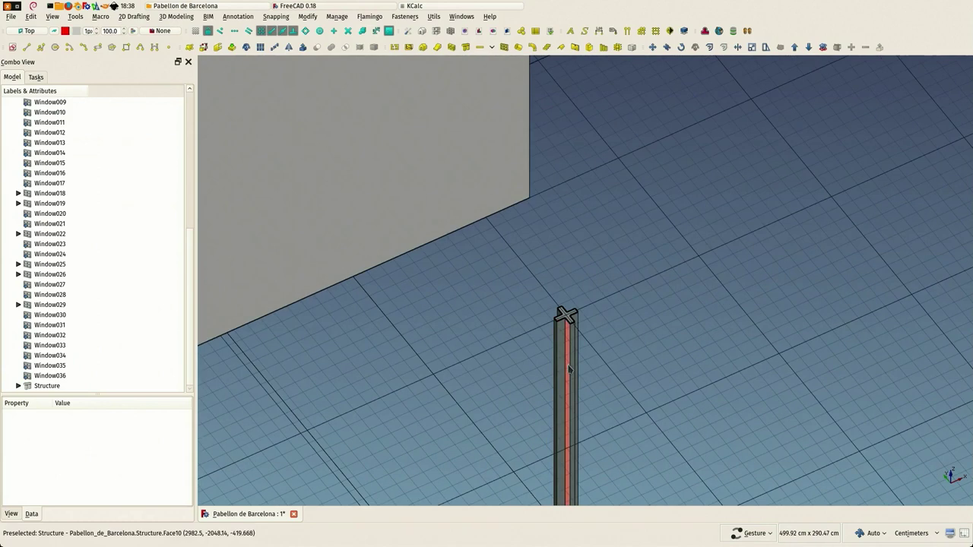
Step: Set the column's Normal z value to 1 to extrude it upward from the floor
left_click(570, 371)
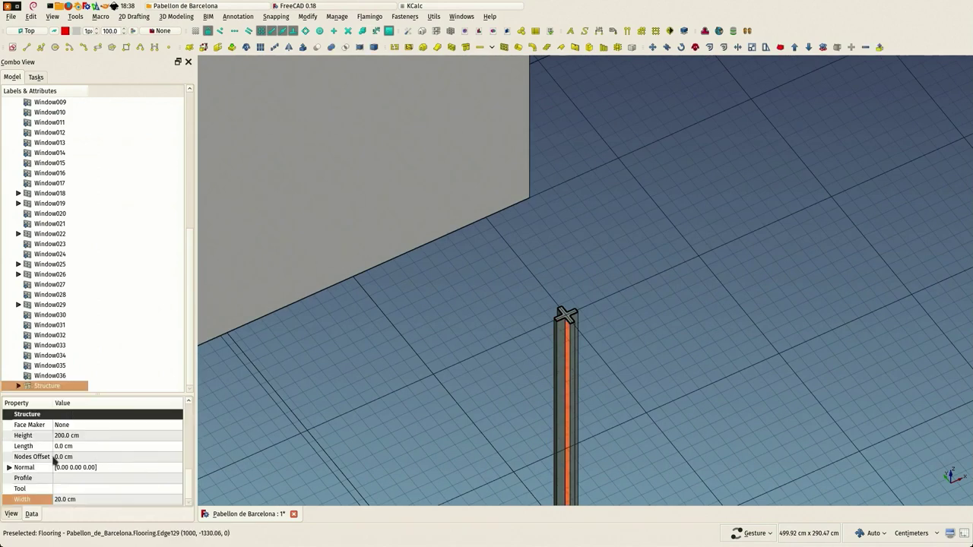
left_click(10, 468)
left_click(89, 500)
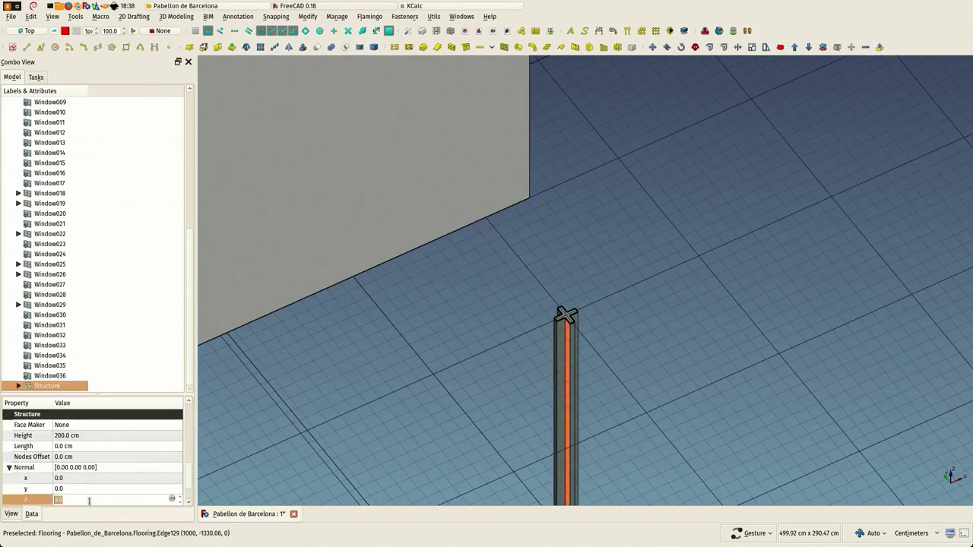
key("Return")
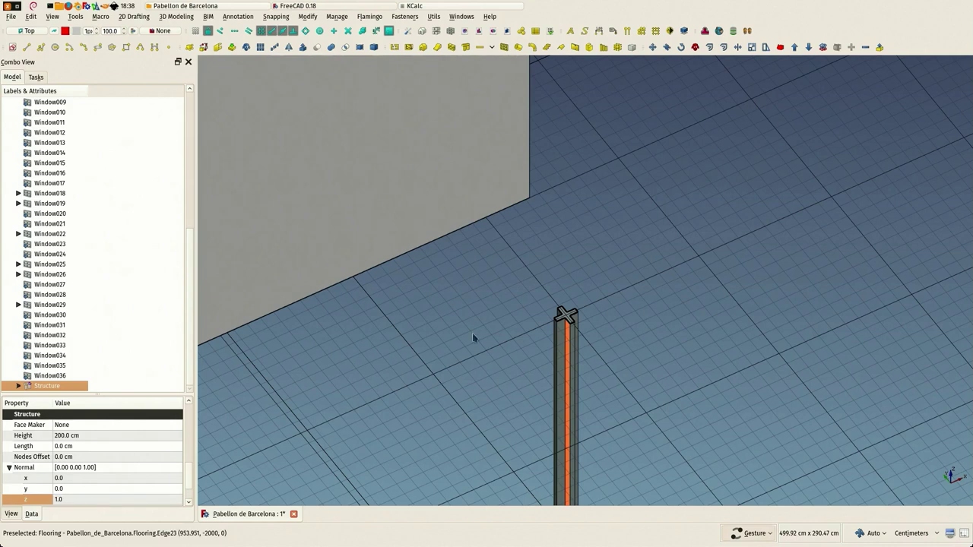
Step: Set the cross-shaped column's height to 300 cm
scroll(488, 292, "down", 4)
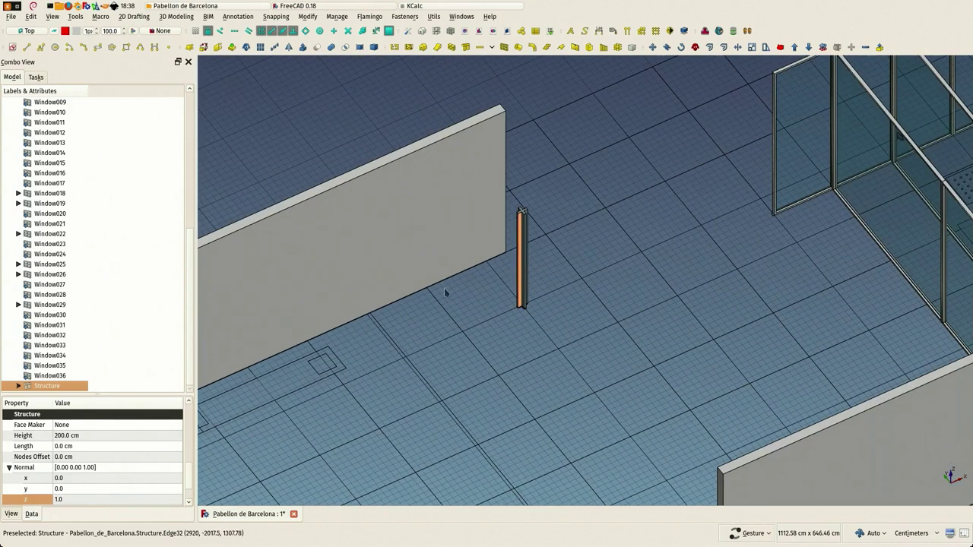
scroll(118, 495, "down", 1)
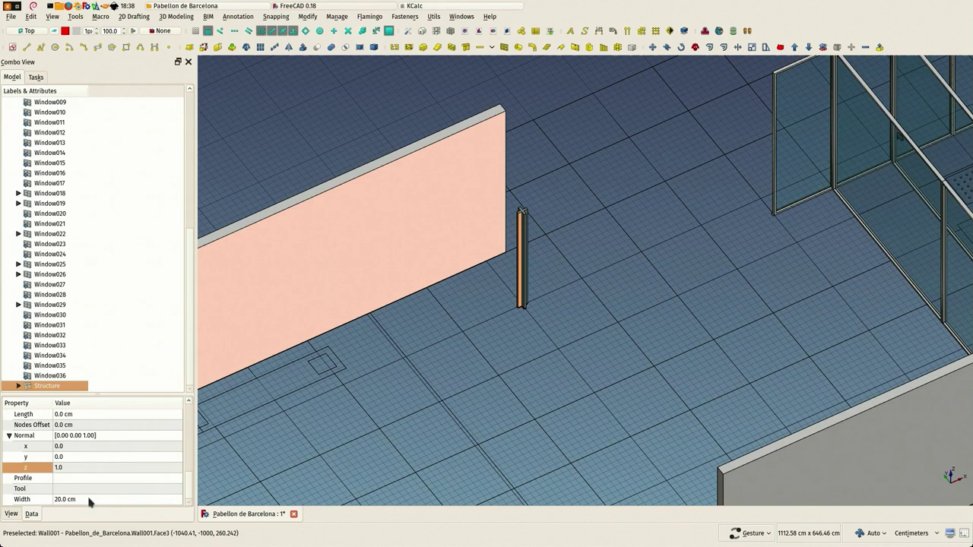
scroll(116, 466, "up", 2)
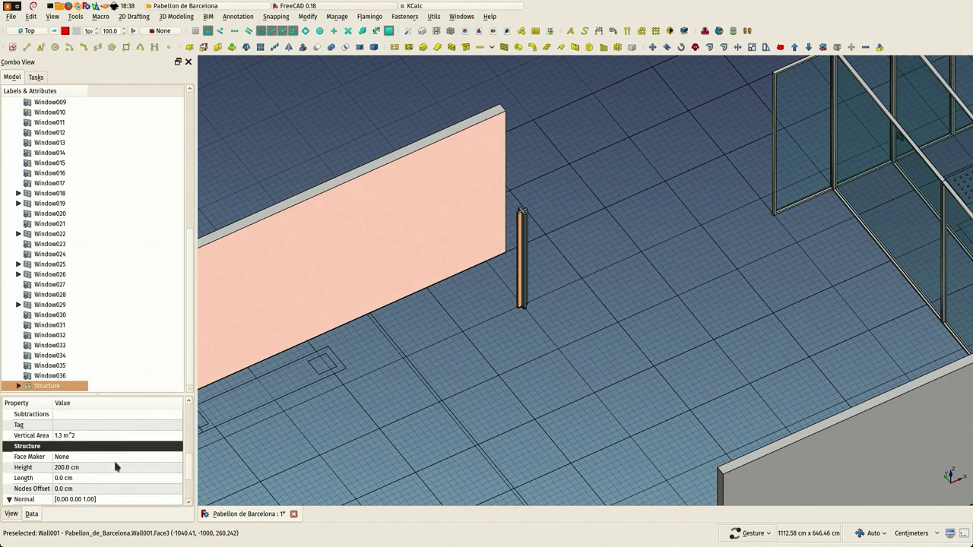
left_click(92, 468)
type("3")
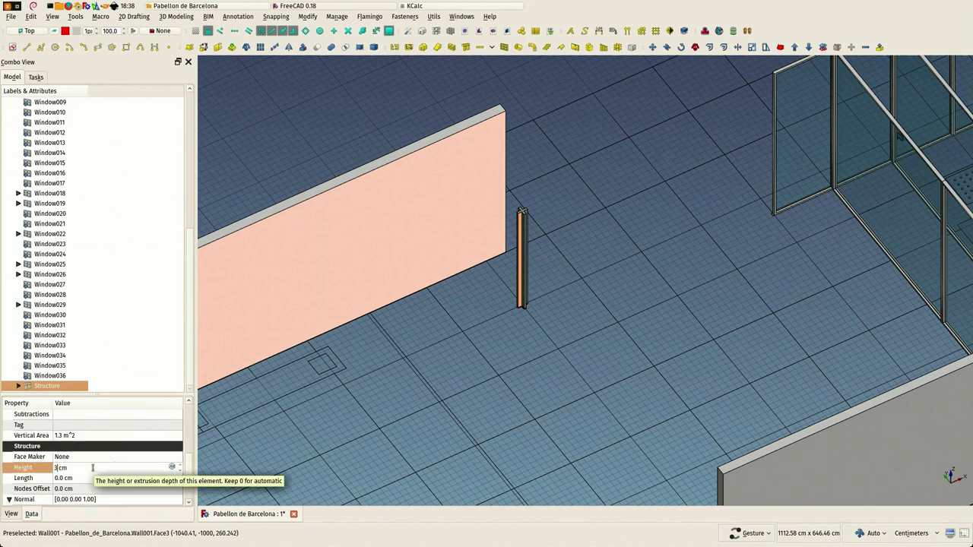
type("00")
key("Return")
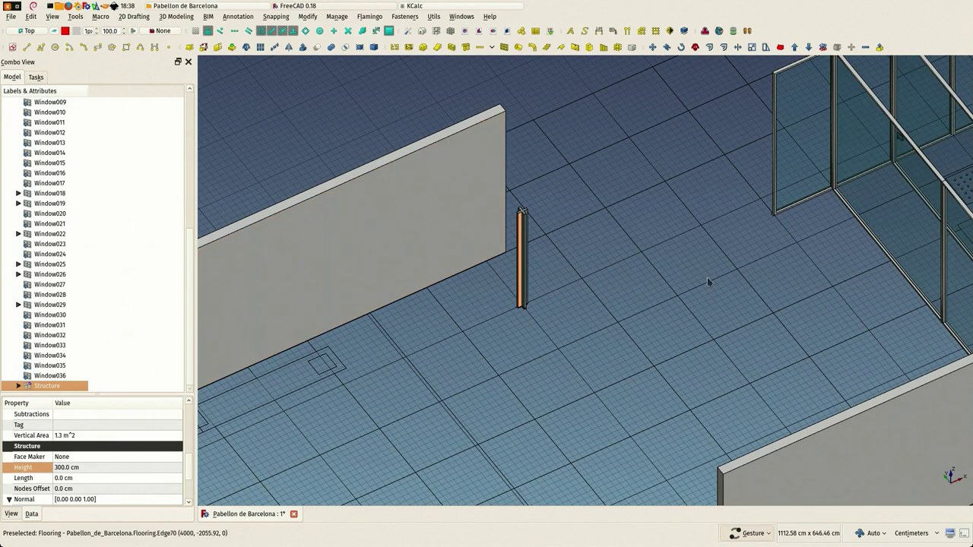
Step: Clone the cross-shaped column by its lower corner and snap the copy onto the column outline in front of the opposite wall
scroll(495, 267, "up", 3)
scroll(481, 307, "down", 5)
scroll(487, 308, "up", 2)
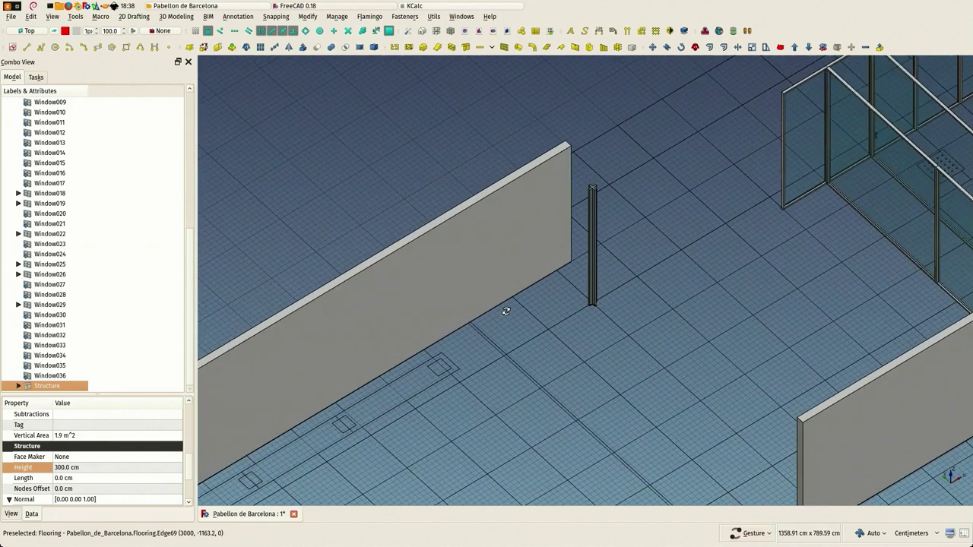
scroll(575, 281, "up", 3)
scroll(580, 266, "up", 2)
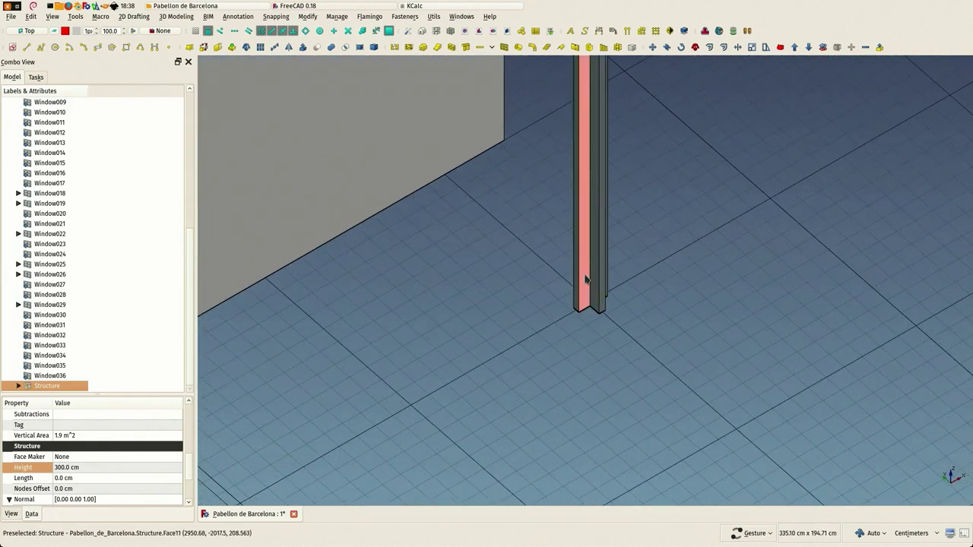
left_click(589, 279)
left_click(246, 48)
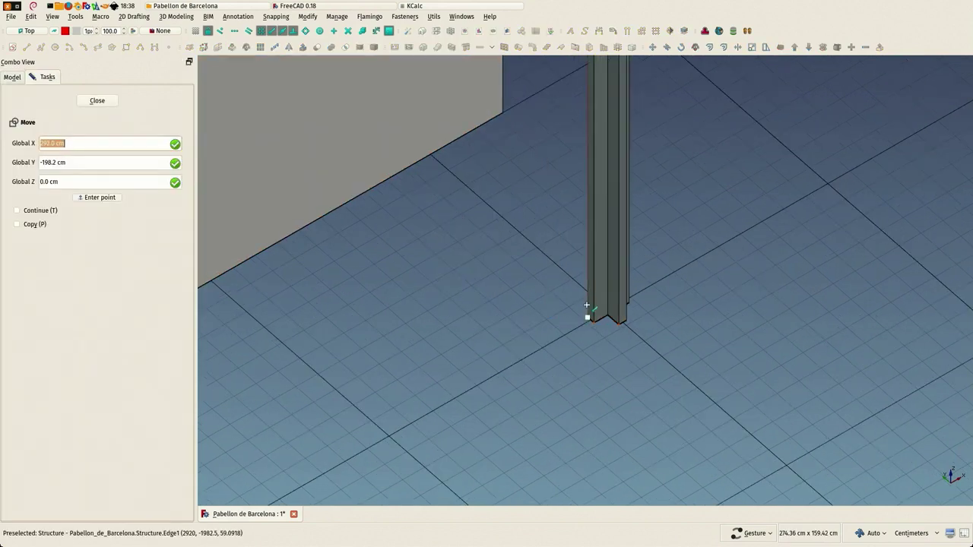
left_click_drag(586, 309, 464, 252)
scroll(465, 252, "down", 1)
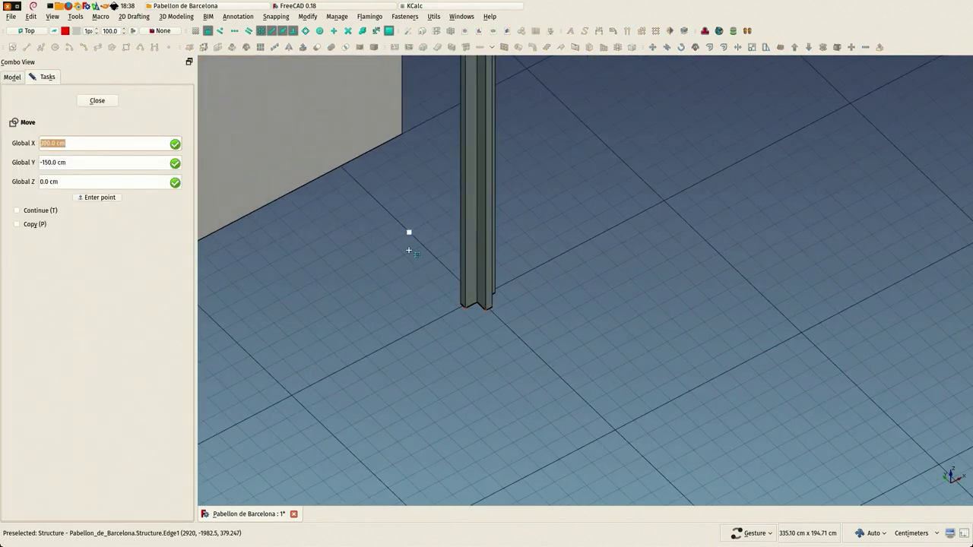
left_click(460, 296)
scroll(375, 244, "down", 3)
scroll(375, 244, "down", 3)
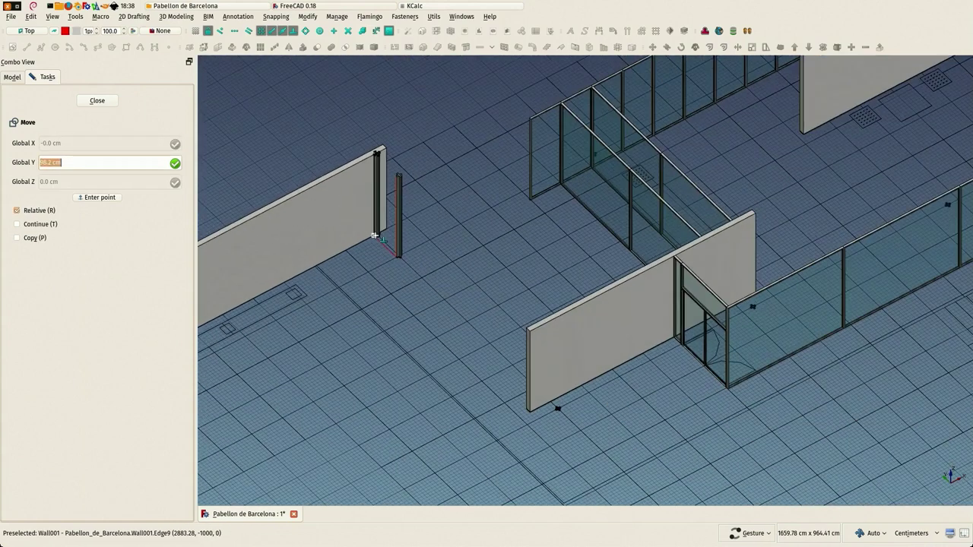
scroll(560, 406, "up", 5)
scroll(561, 413, "up", 3)
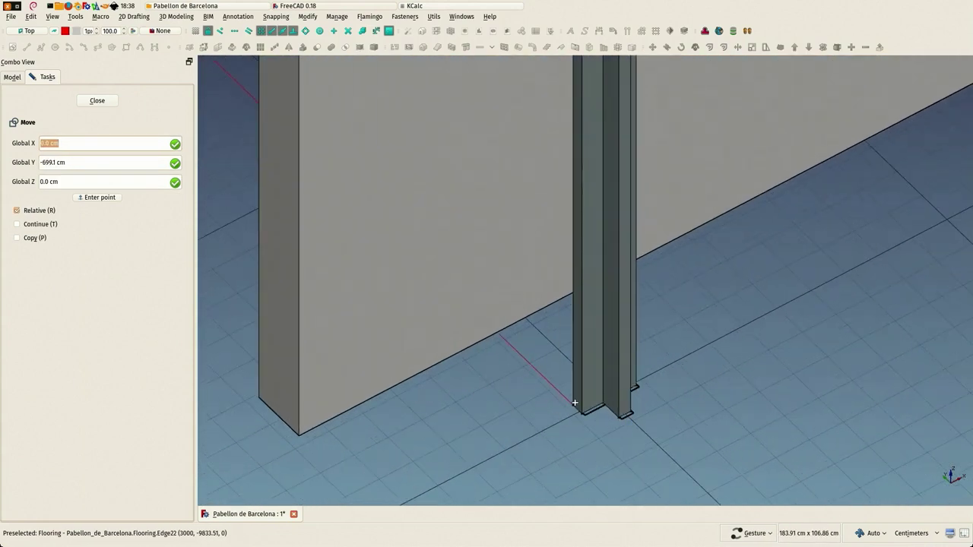
left_click(577, 406)
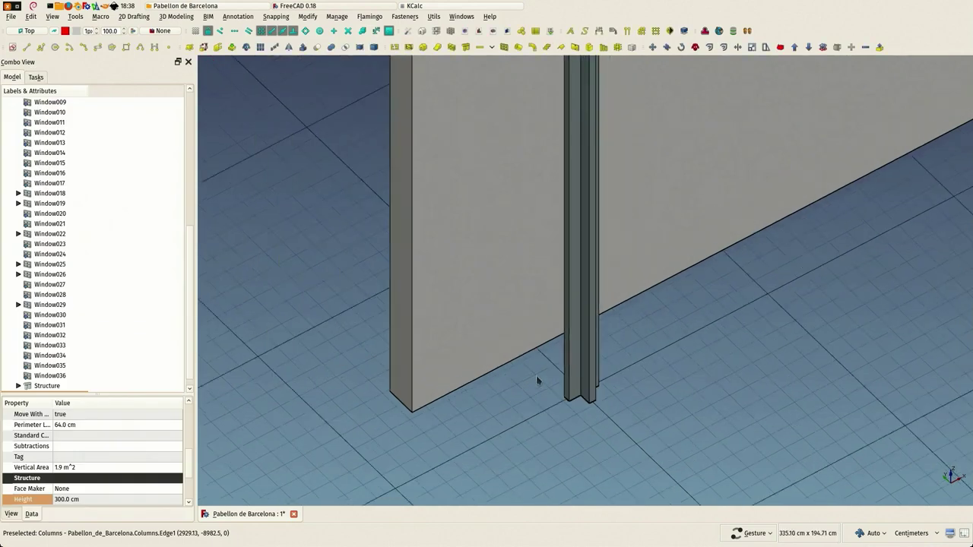
Step: In top view, clone both cross-shaped columns together and snap the new pair onto the second pair of column outlines
scroll(536, 380, "down", 5)
scroll(605, 351, "down", 3)
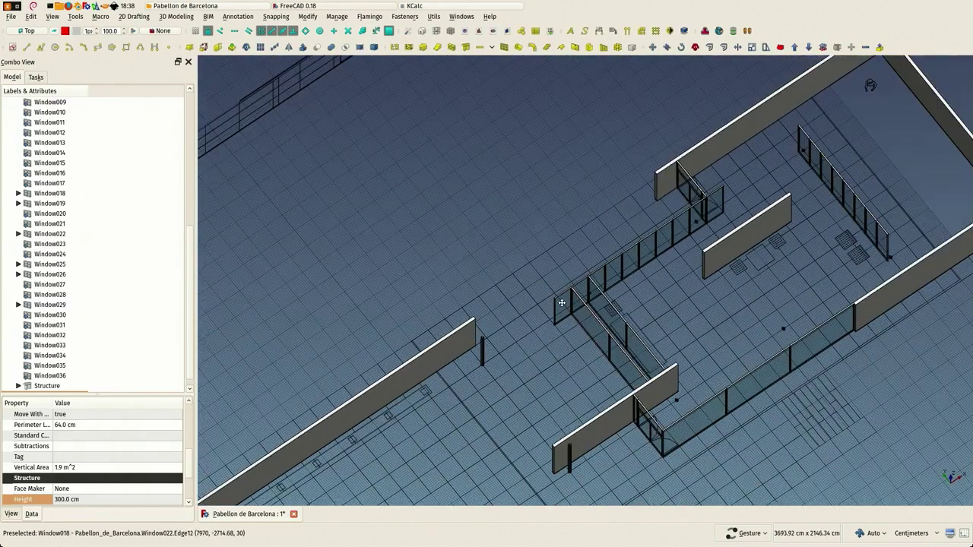
key("2")
right_click_drag(466, 362, 519, 245)
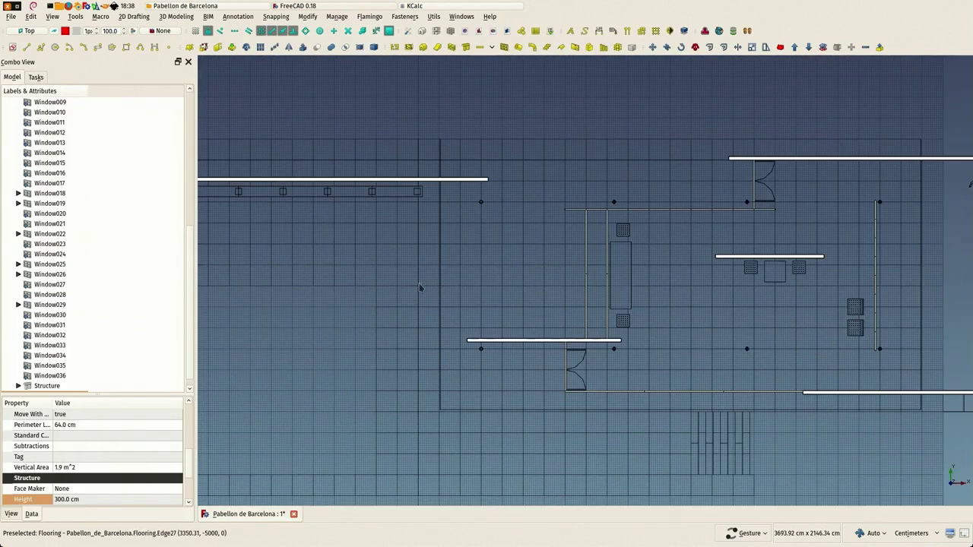
scroll(66, 319, "down", 1)
left_click(42, 376)
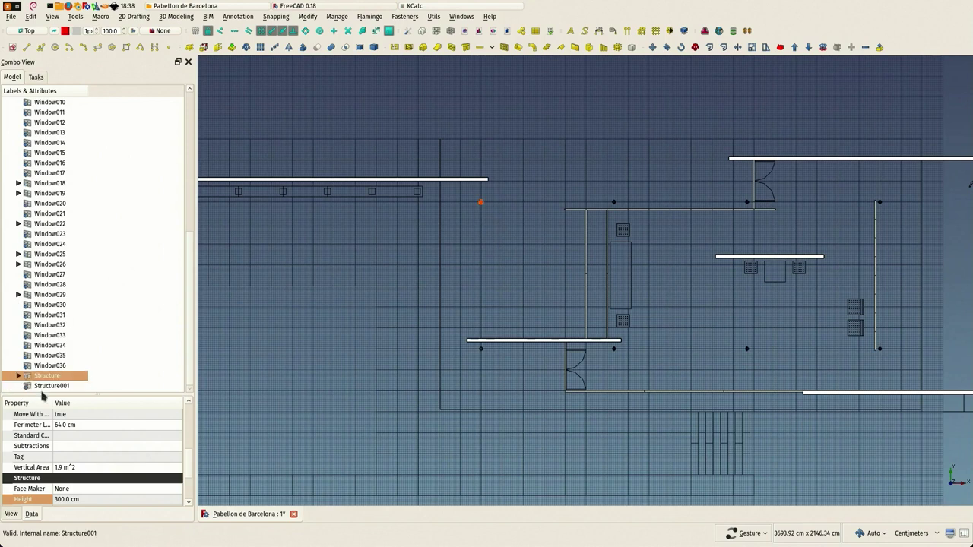
left_click(50, 387, "ctrl")
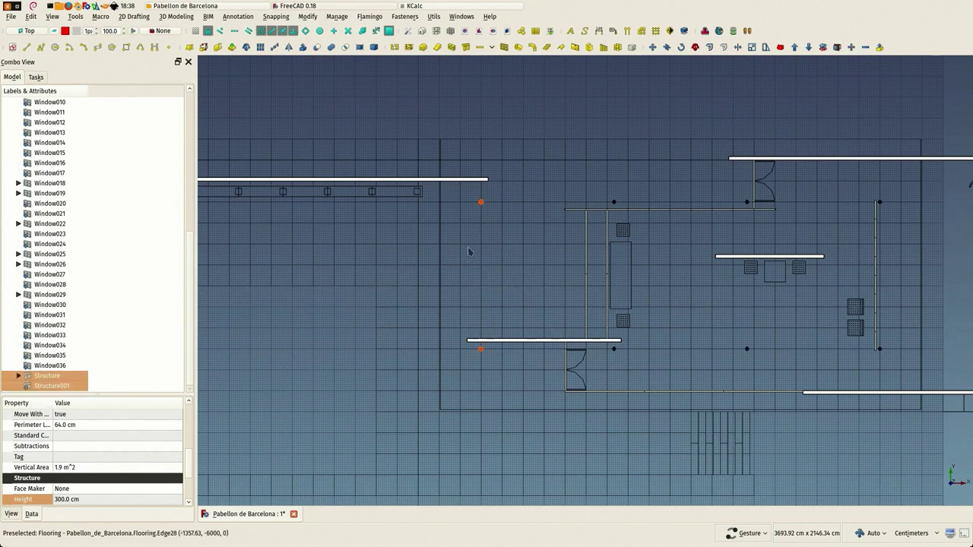
scroll(494, 192, "up", 10)
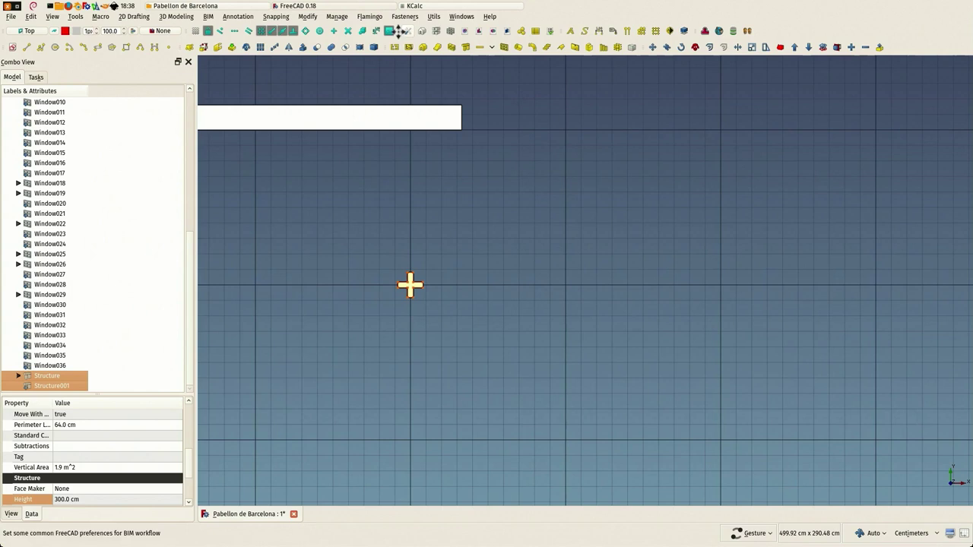
scroll(429, 245, "up", 5)
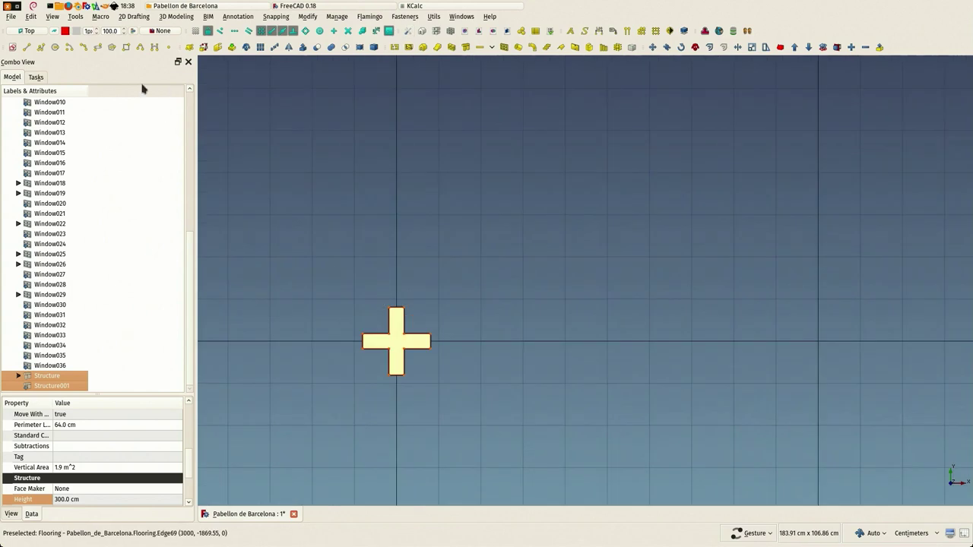
left_click(246, 47)
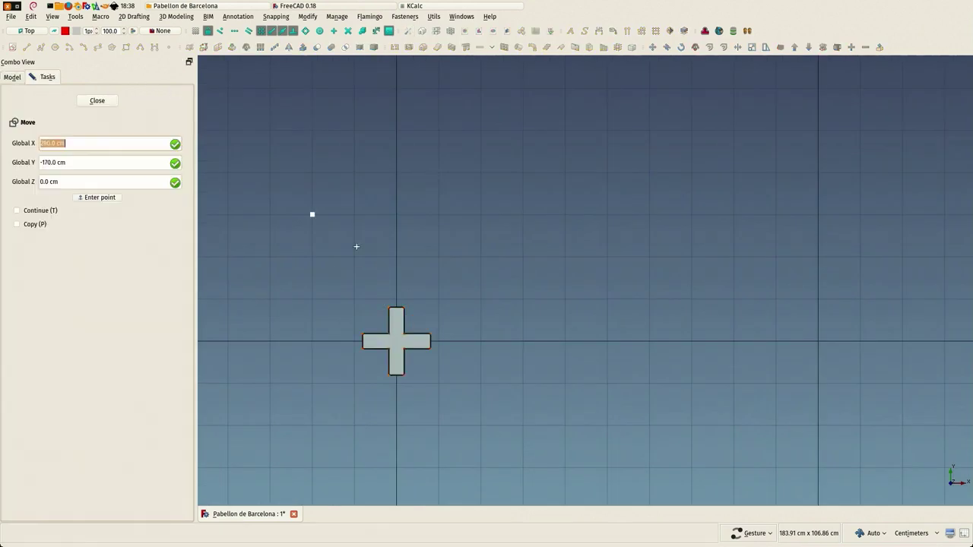
left_click(386, 312)
scroll(305, 221, "up", 3)
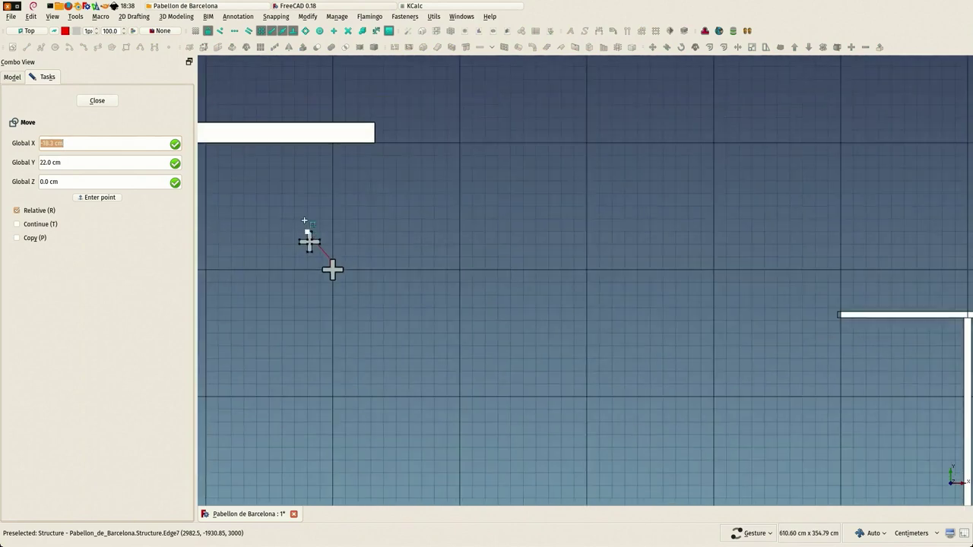
scroll(315, 211, "down", 3)
scroll(815, 230, "up", 6)
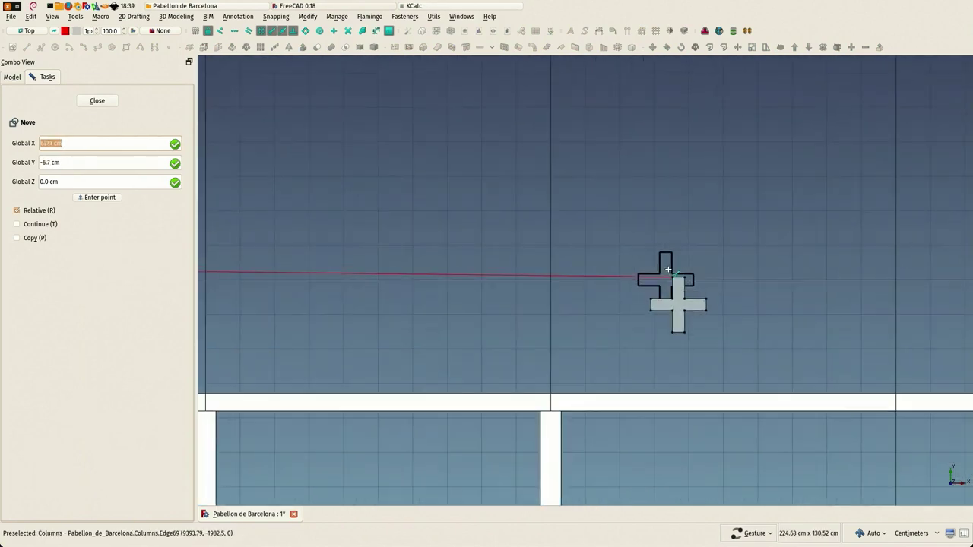
key("shift")
left_click(558, 222)
scroll(573, 228, "down", 8)
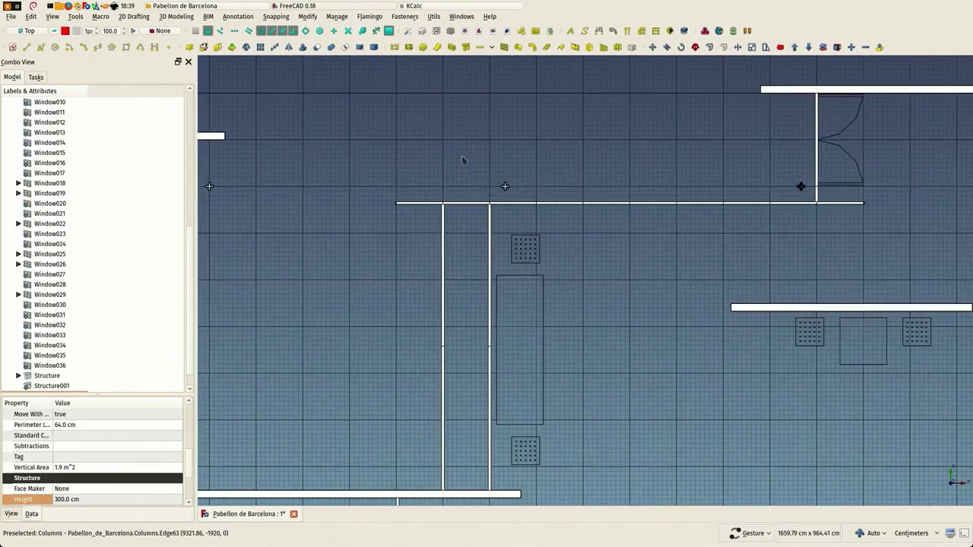
Step: Clone the second pair of columns and snap the copies onto the third pair of outlines, beside the doorway's glass partition
scroll(482, 175, "up", 8)
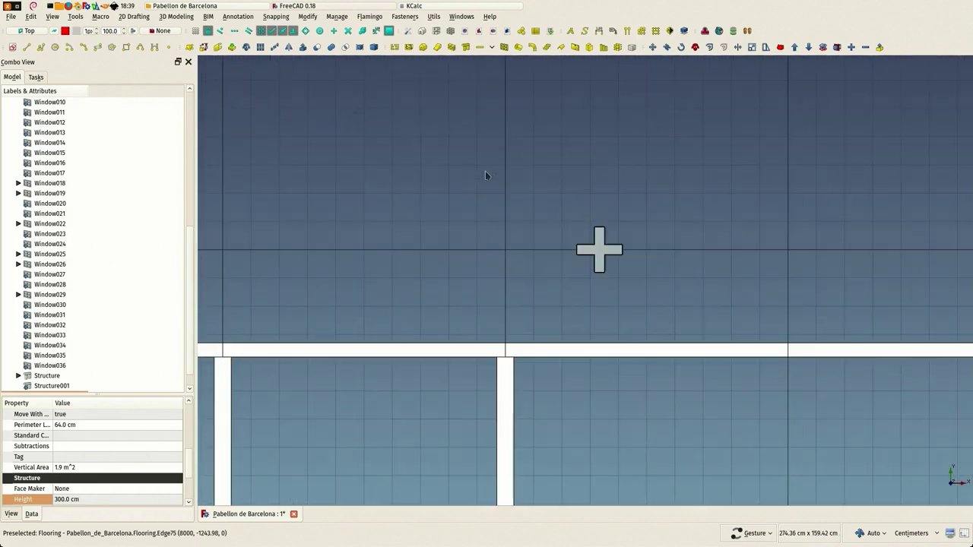
left_click(249, 48)
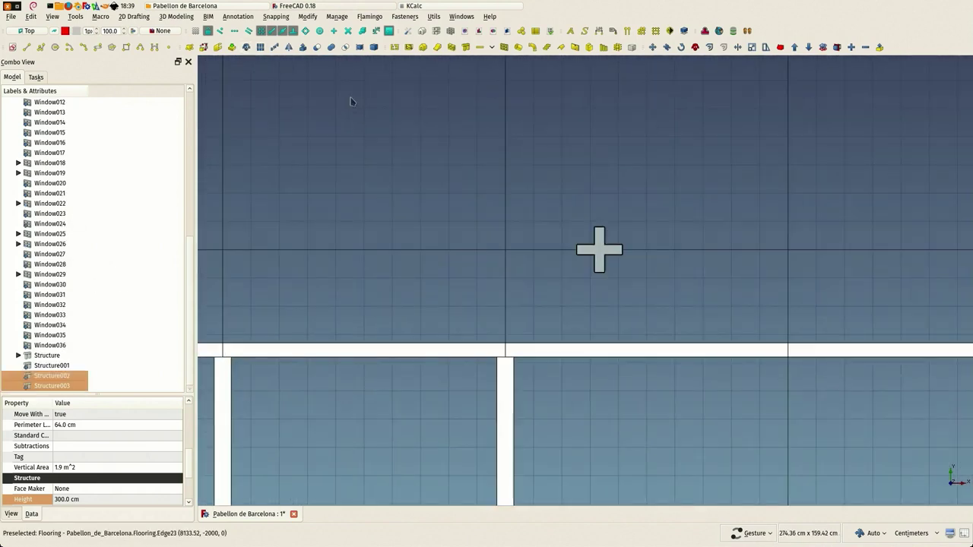
key("m")
key("v")
scroll(598, 208, "up", 1)
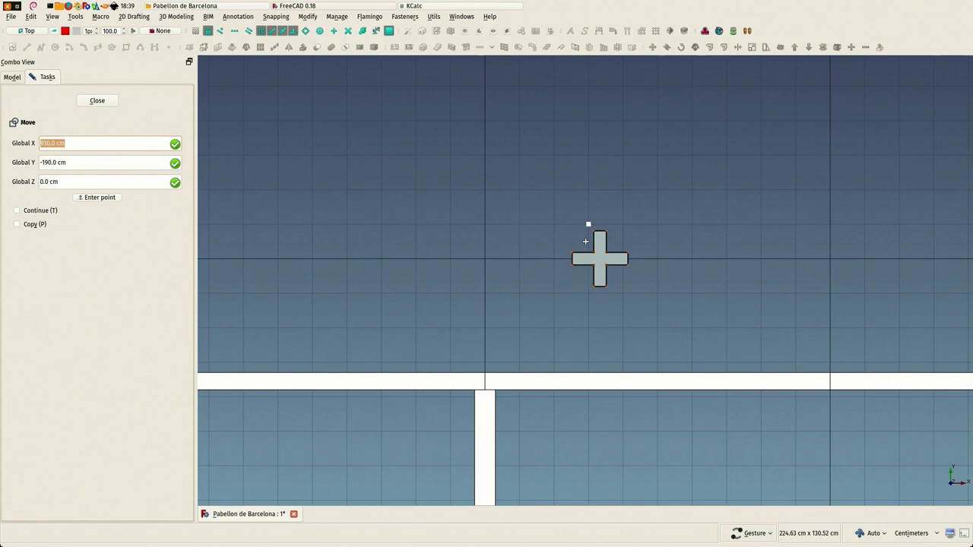
left_click(597, 235)
scroll(453, 185, "down", 6)
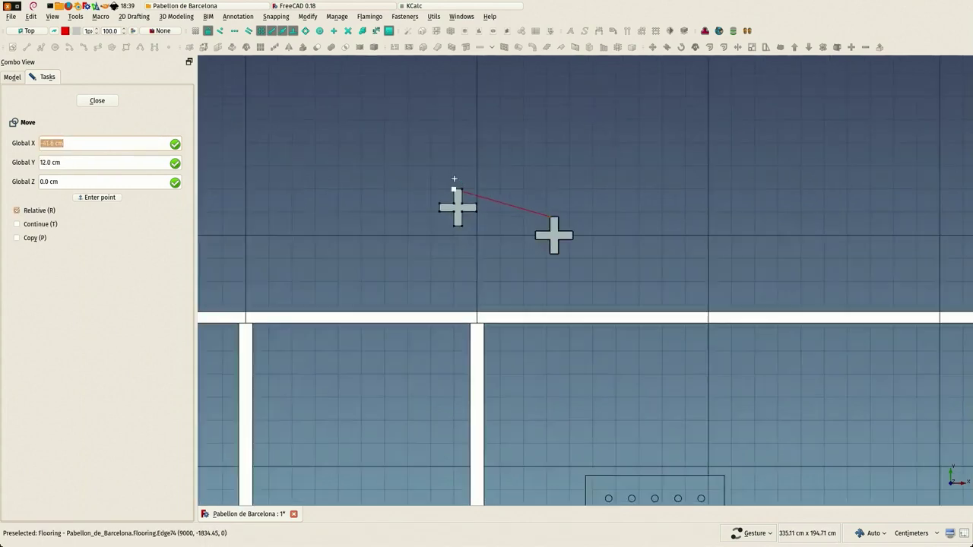
scroll(448, 161, "down", 3)
scroll(836, 175, "up", 12)
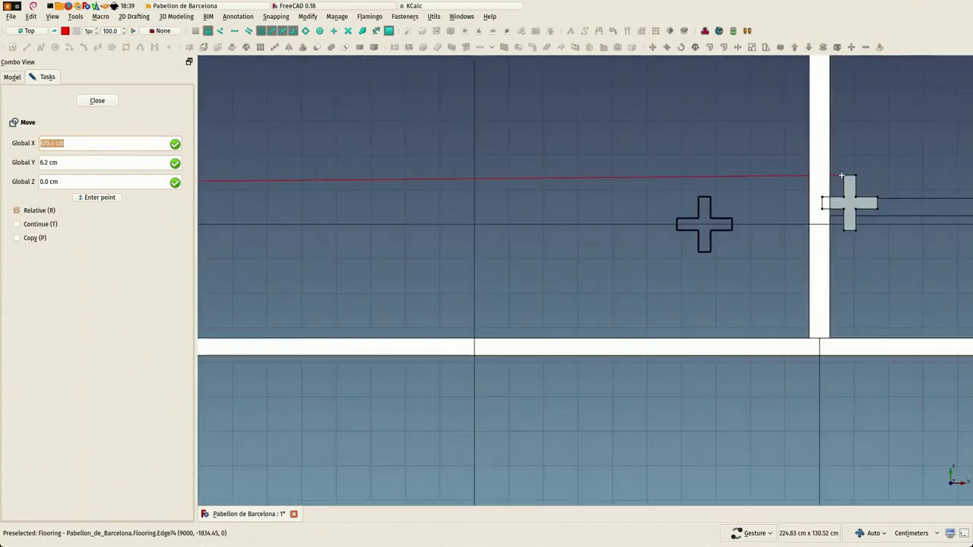
key("shift")
left_click(635, 210)
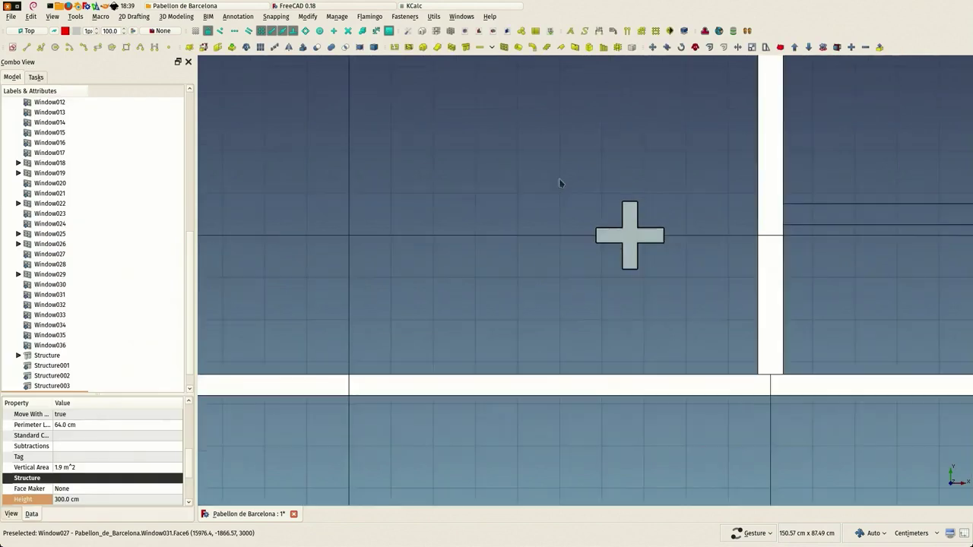
Step: Clone the third pair of columns and snap the copies onto the last pair of outlines, beside the far glass partition
scroll(431, 130, "down", 5)
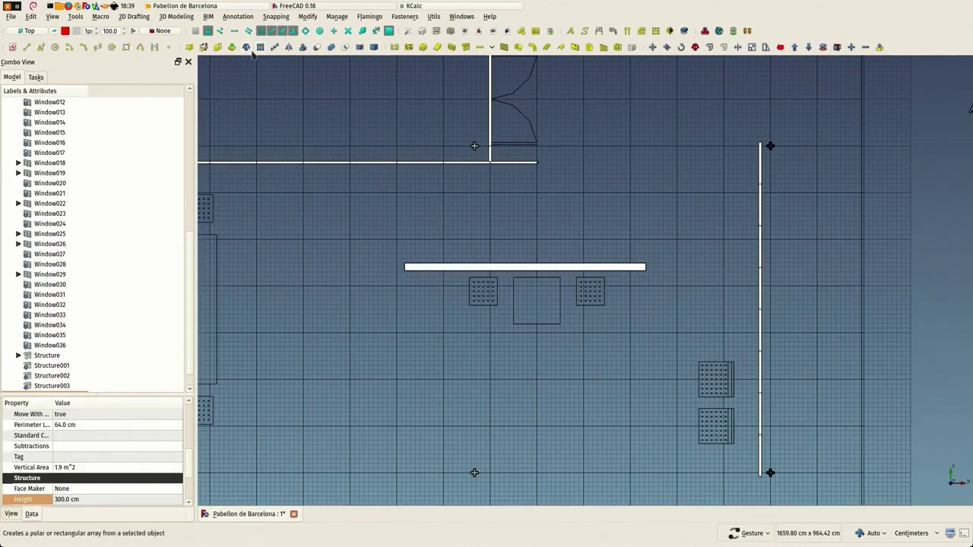
left_click(254, 48)
scroll(475, 148, "up", 9)
scroll(475, 152, "up", 3)
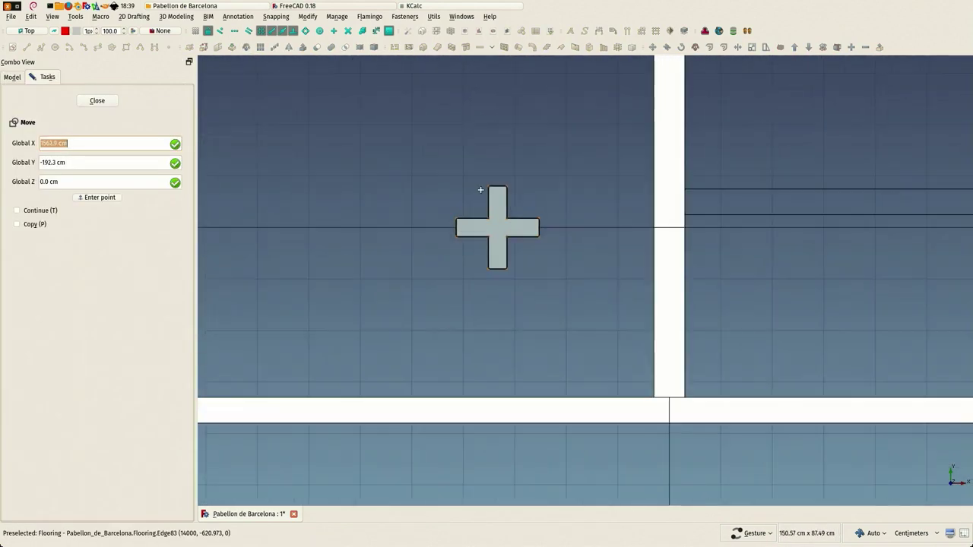
left_click(489, 190)
scroll(350, 161, "down", 5)
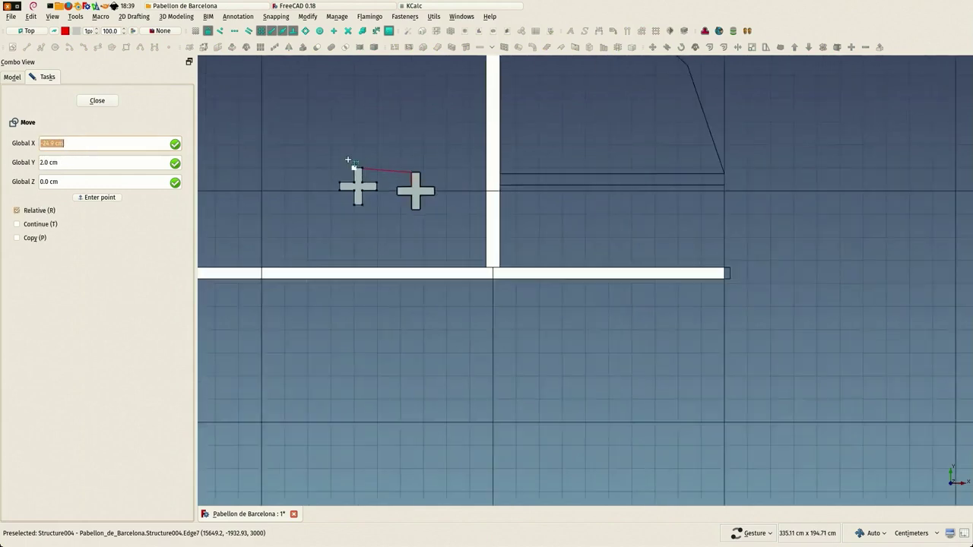
scroll(630, 159, "up", 5)
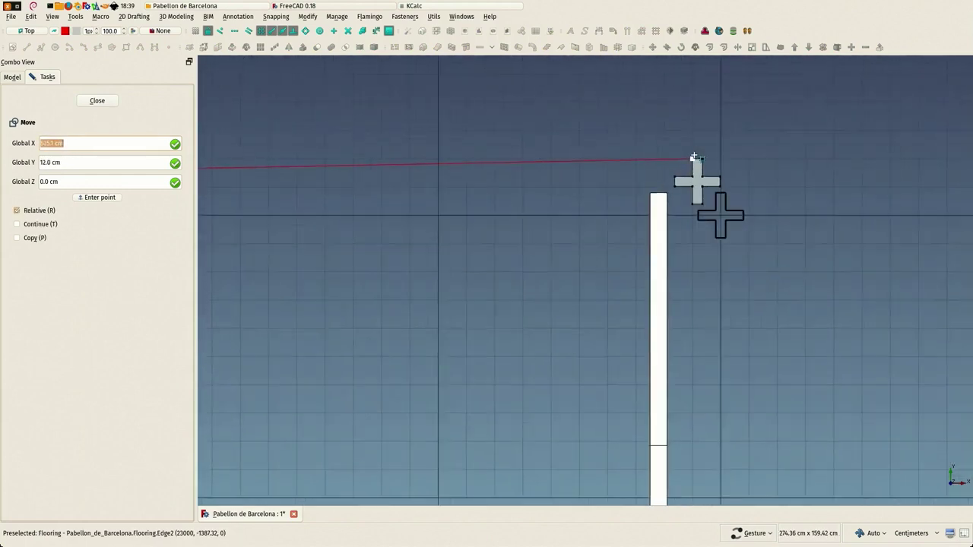
left_click(736, 232)
Step: Examine the placed columns and the whole pavilion model from several 3D angles
scroll(669, 169, "down", 18)
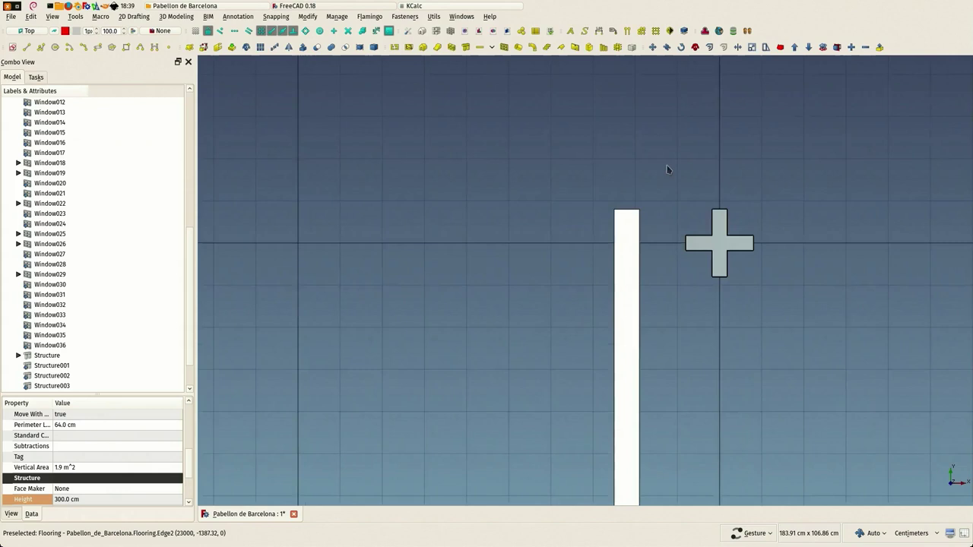
left_click_drag(628, 148, 715, 139)
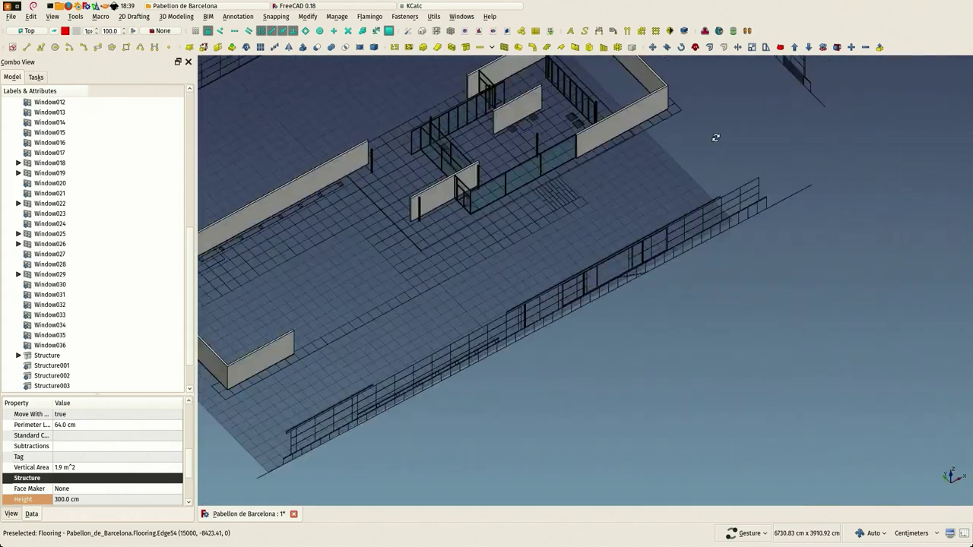
right_click_drag(482, 181, 660, 303)
scroll(659, 301, "up", 6)
left_click_drag(605, 312, 608, 249)
right_click_drag(626, 251, 707, 340)
left_click_drag(707, 323, 646, 344)
scroll(650, 329, "down", 3)
right_click_drag(658, 310, 641, 251)
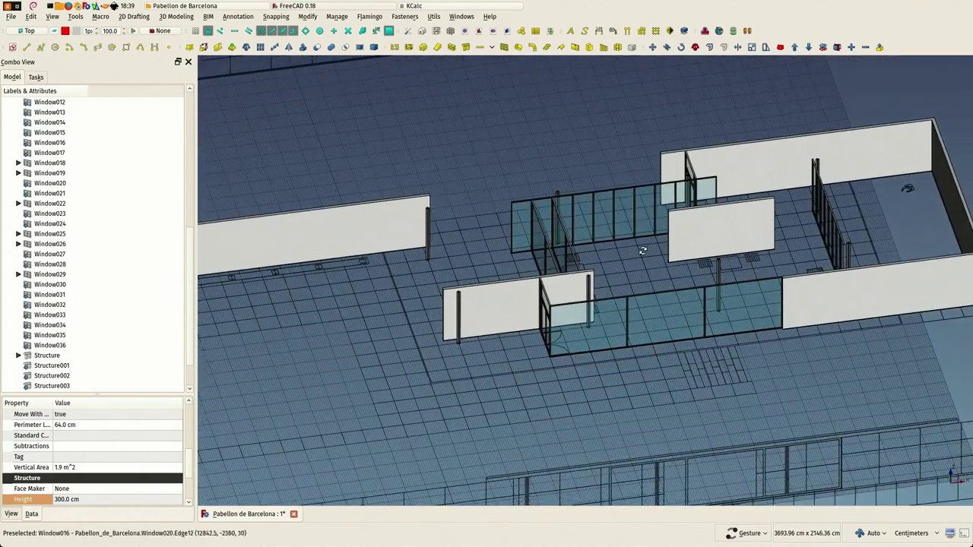
left_click_drag(641, 251, 680, 283)
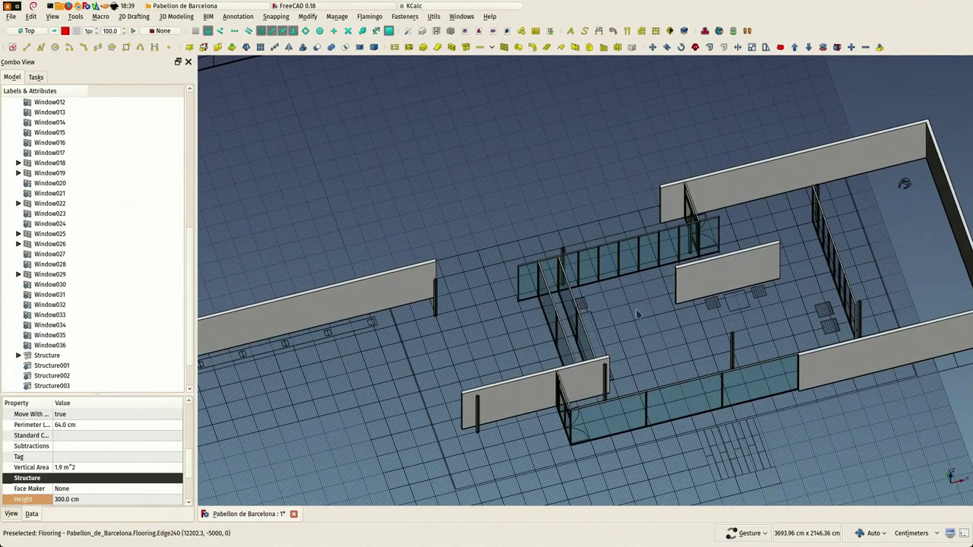
right_click_drag(643, 304, 726, 227)
scroll(726, 227, "down", 4)
right_click_drag(580, 306, 610, 289)
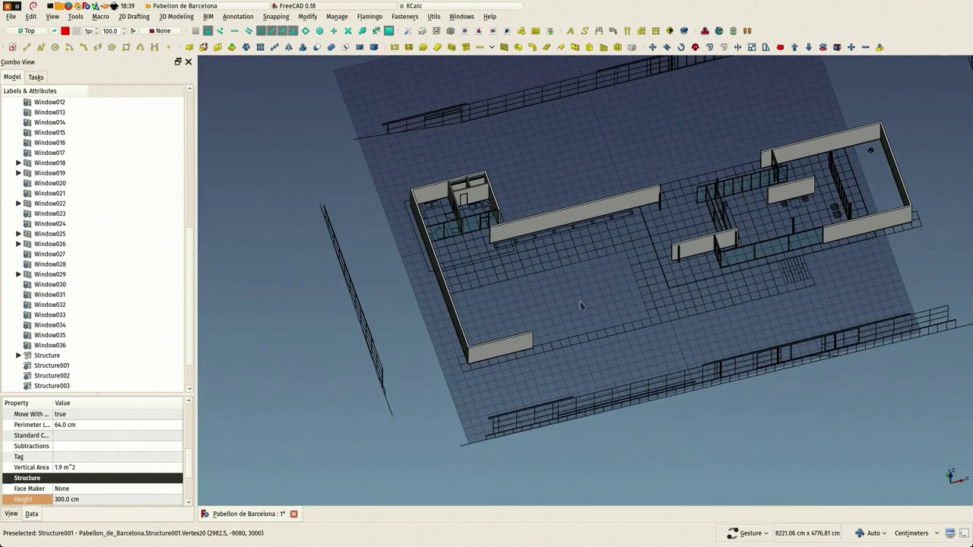
scroll(517, 279, "up", 3)
left_click_drag(529, 283, 517, 315)
scroll(570, 315, "down", 2)
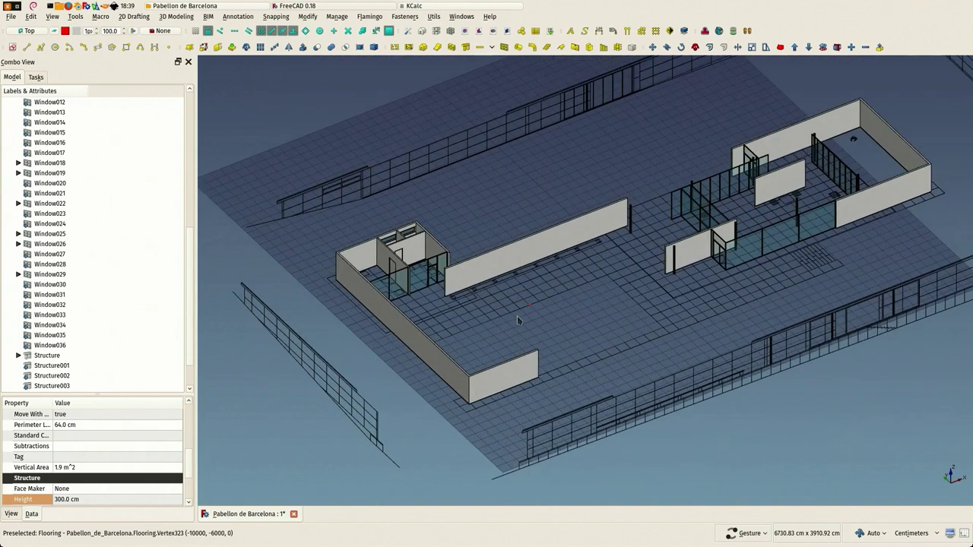
Step: Make the hidden Roof plan group visible over the small building's walls
scroll(71, 244, "up", 10)
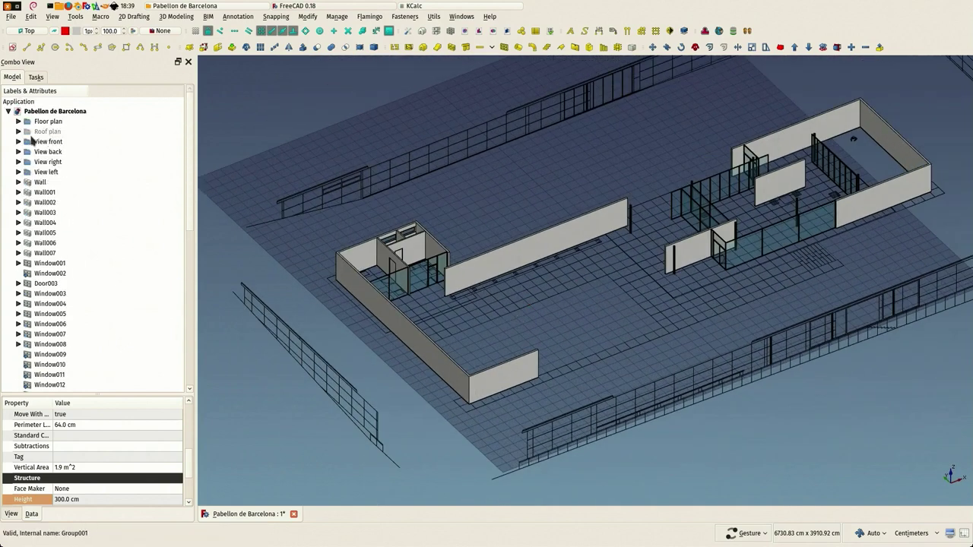
left_click(46, 131)
scroll(334, 254, "up", 6)
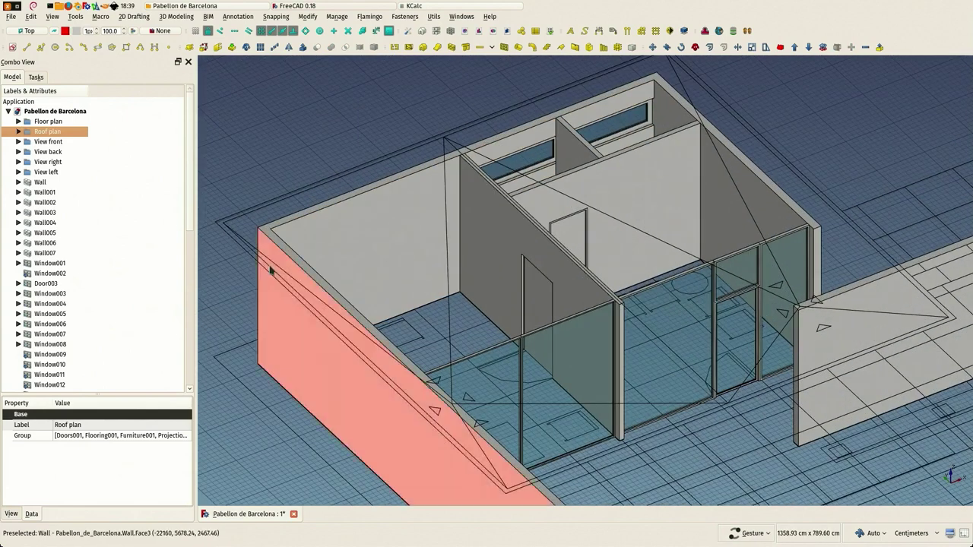
Step: Build a planar face from the small building's outer roof outline using the shape builder's Face from edges option
right_click_drag(252, 270, 335, 297)
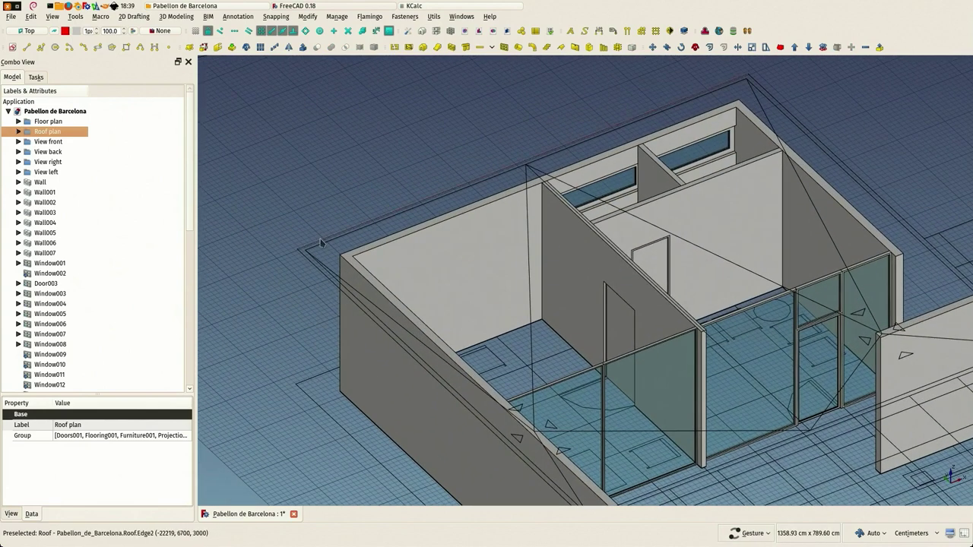
left_click(312, 262)
scroll(274, 197, "down", 2)
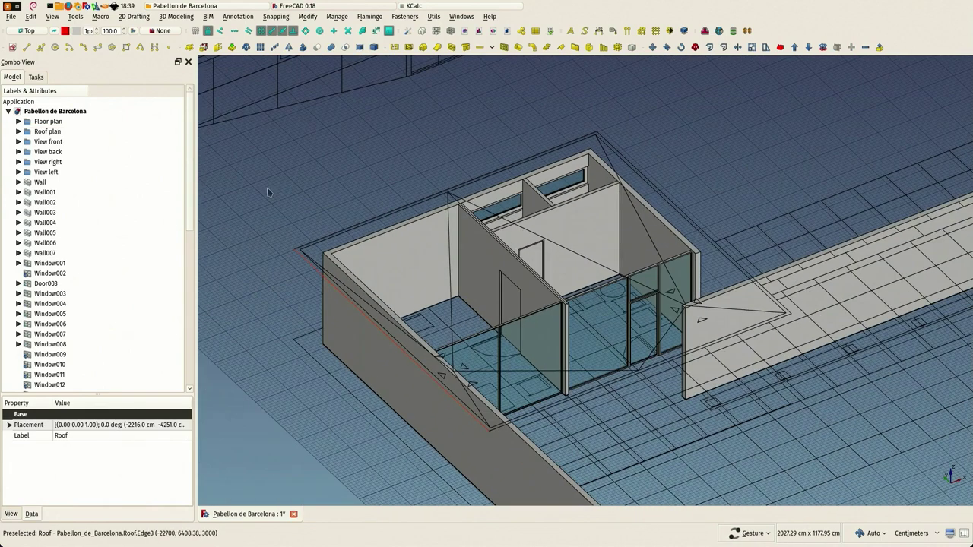
left_click(267, 186)
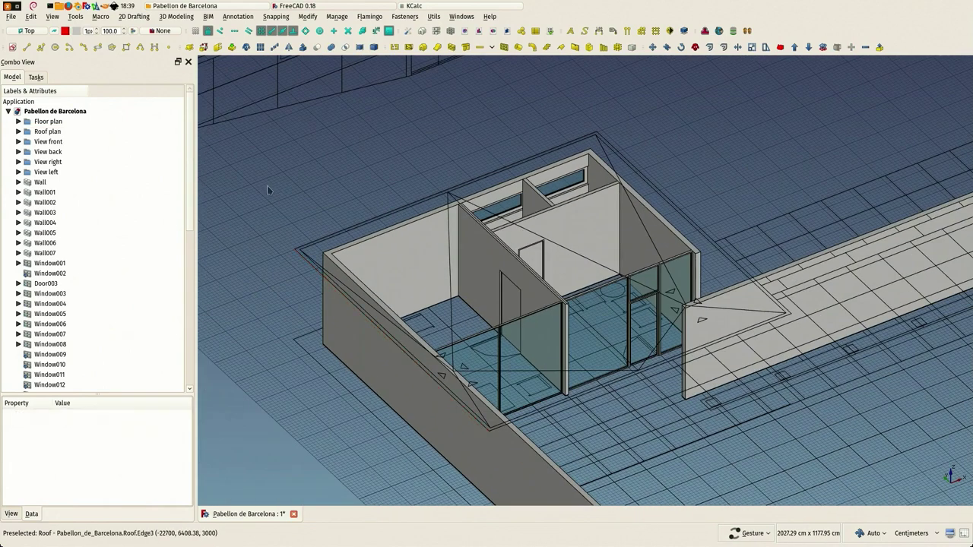
left_click(204, 48)
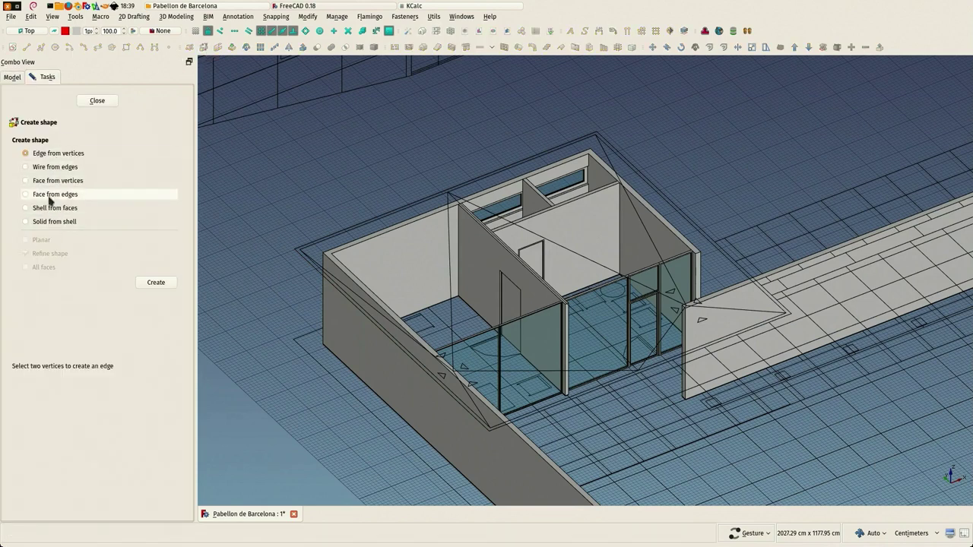
left_click(51, 197)
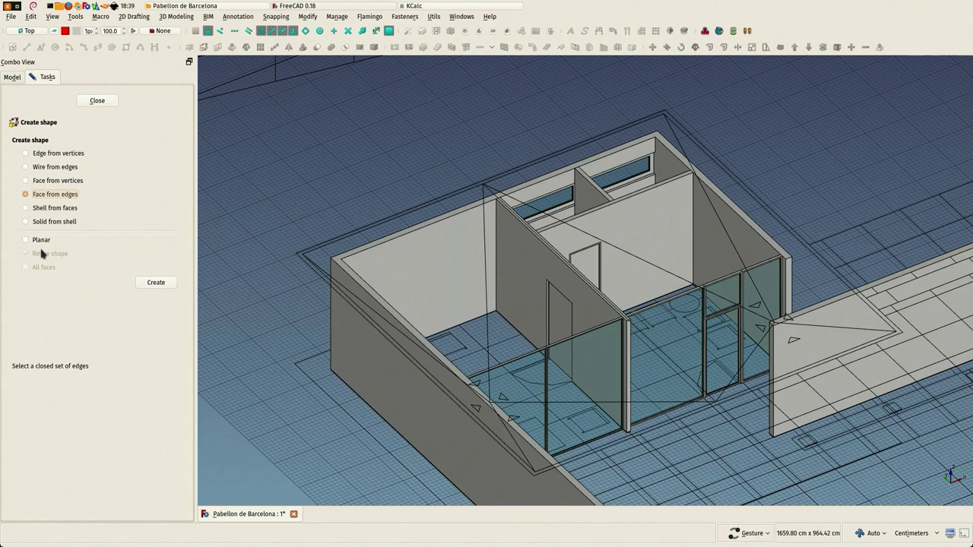
left_click(34, 241)
scroll(342, 236, "up", 2)
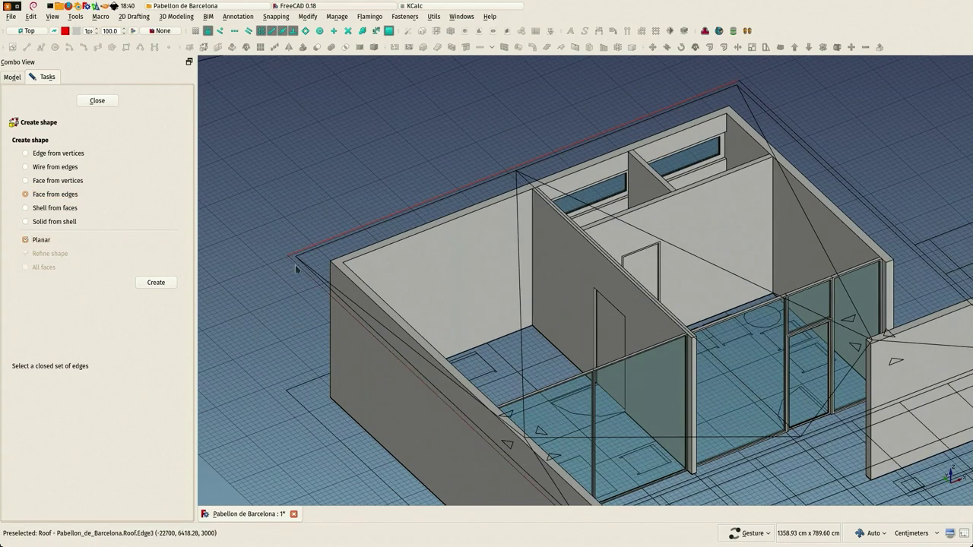
scroll(263, 209, "down", 2)
scroll(455, 397, "up", 4)
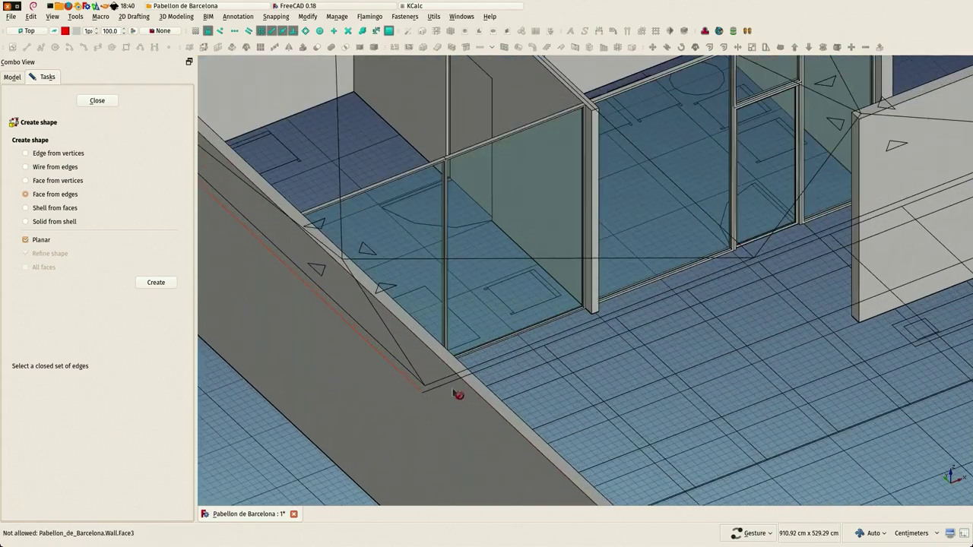
scroll(484, 373, "down", 3)
scroll(509, 292, "up", 4)
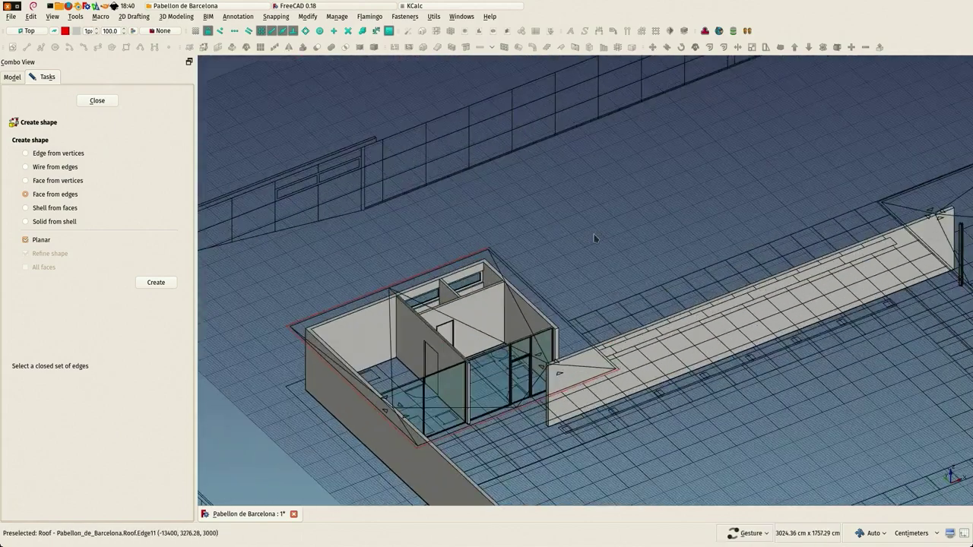
scroll(445, 337, "down", 2)
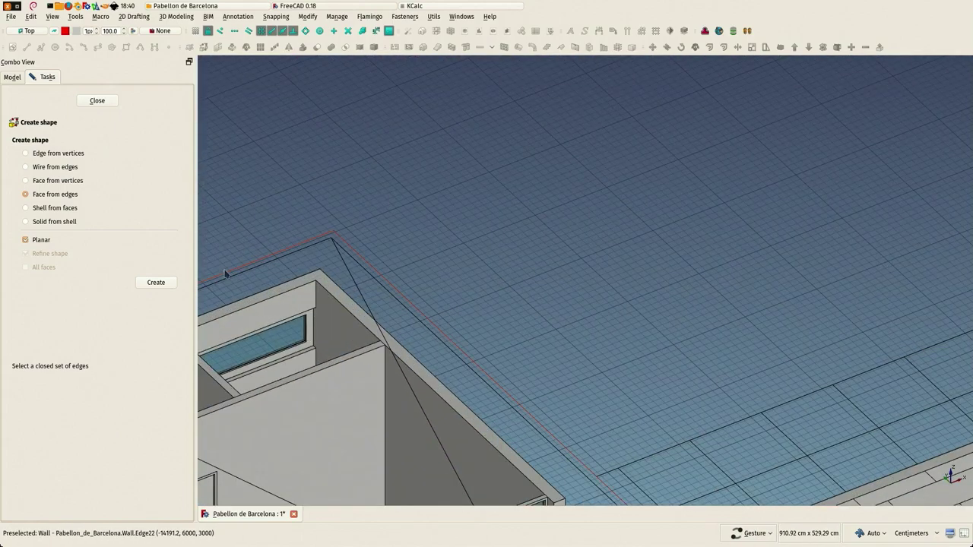
left_click(156, 282)
Step: Examine the corner of the main building's roof outline up close and leave the shape builder
scroll(525, 200, "down", 3)
scroll(526, 201, "down", 3)
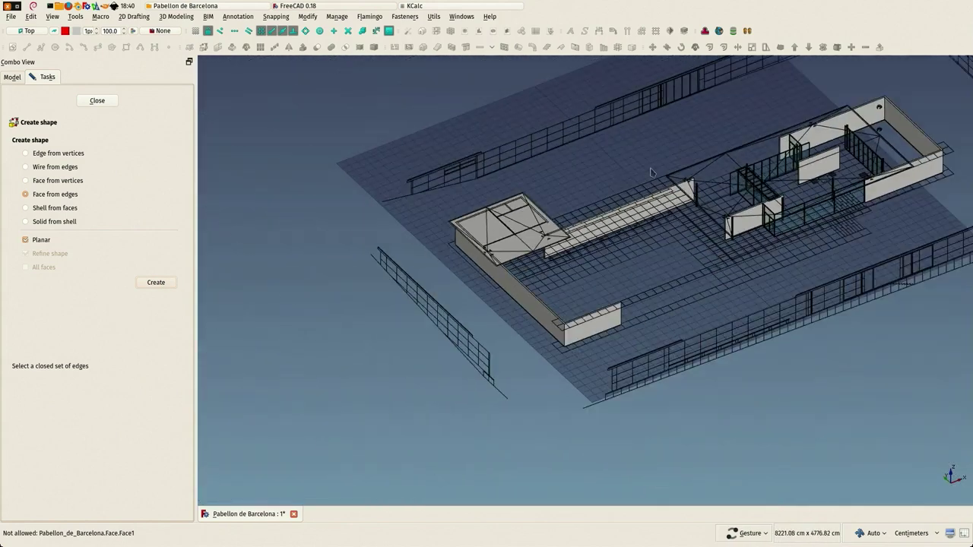
scroll(411, 200, "up", 5)
scroll(319, 289, "up", 4)
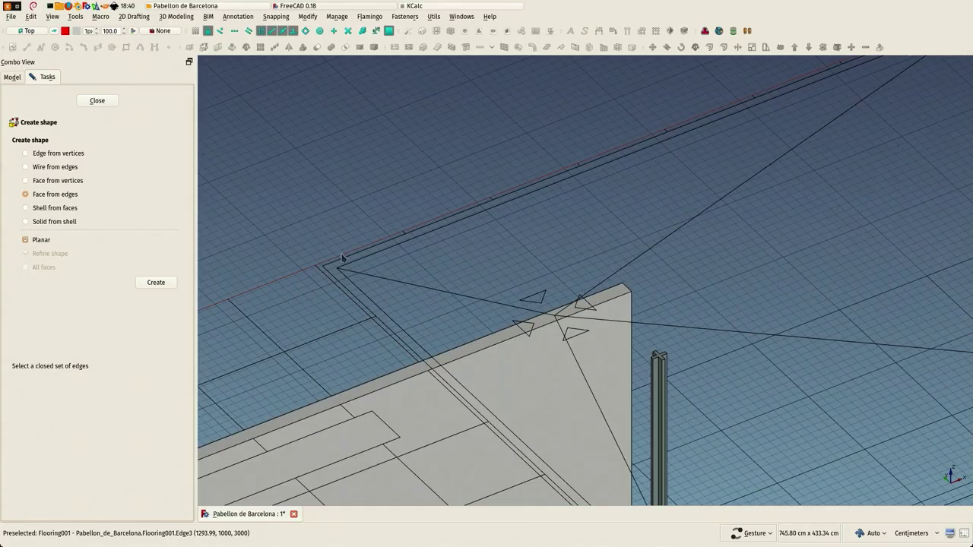
scroll(352, 250, "down", 7)
scroll(482, 261, "up", 1)
right_click_drag(482, 261, 471, 179)
left_click_drag(472, 179, 563, 208)
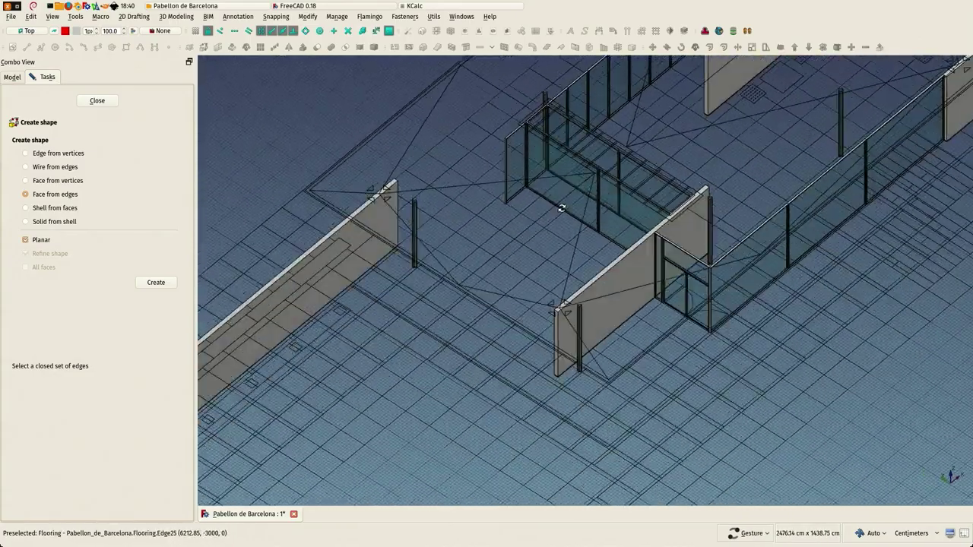
scroll(285, 156, "up", 1)
scroll(323, 208, "up", 7)
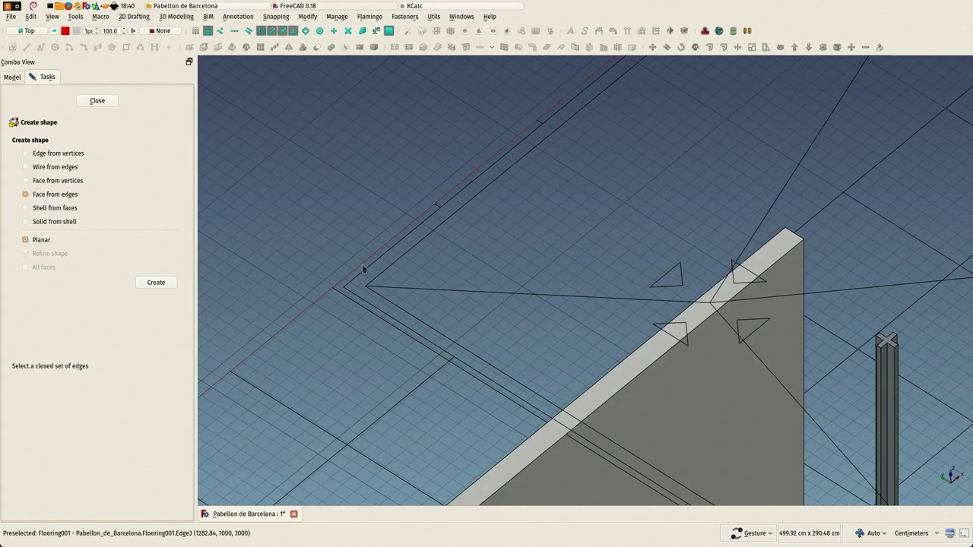
scroll(360, 260, "down", 7)
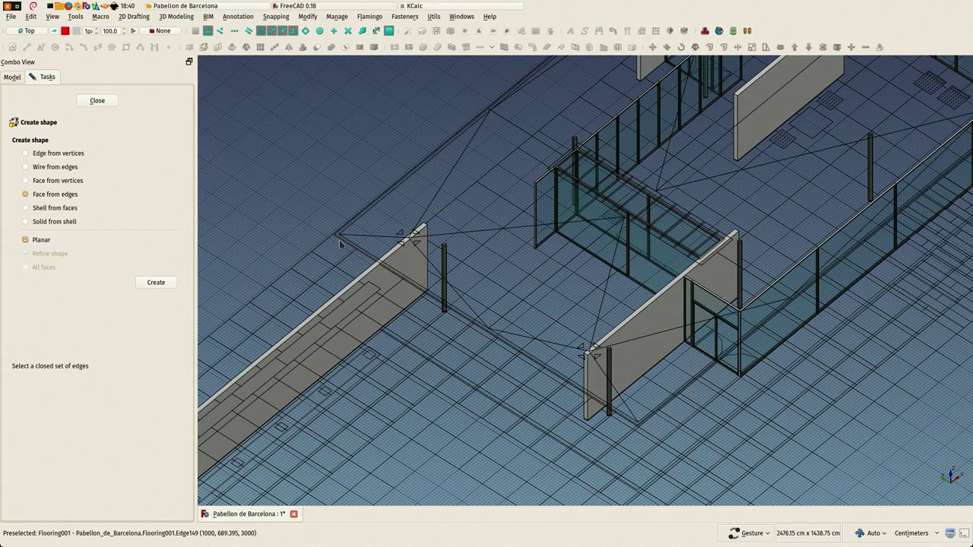
left_click(104, 102)
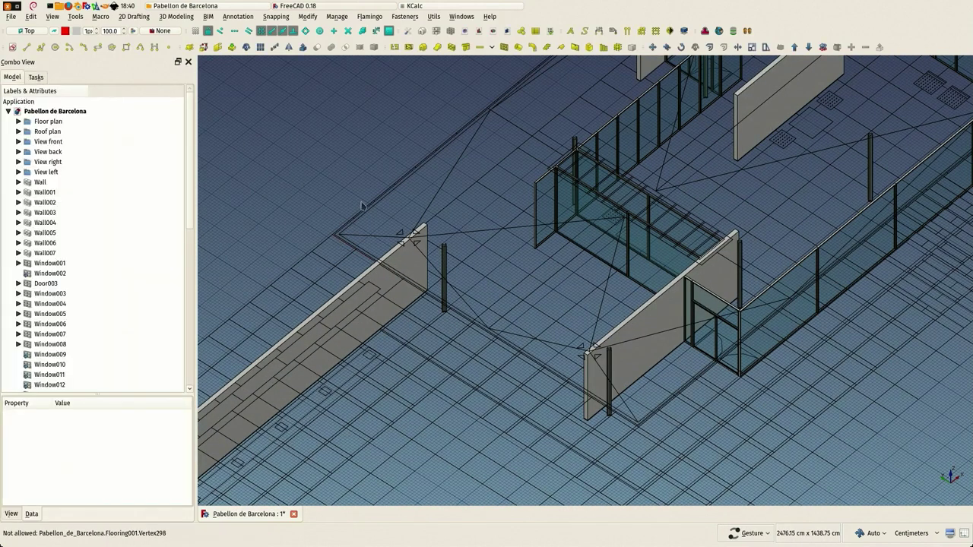
Step: Set the working plane to the newly built roof face of the small building
scroll(359, 200, "down", 2)
left_click_drag(330, 188, 295, 155)
right_click_drag(415, 174, 668, 150)
scroll(609, 212, "down", 3)
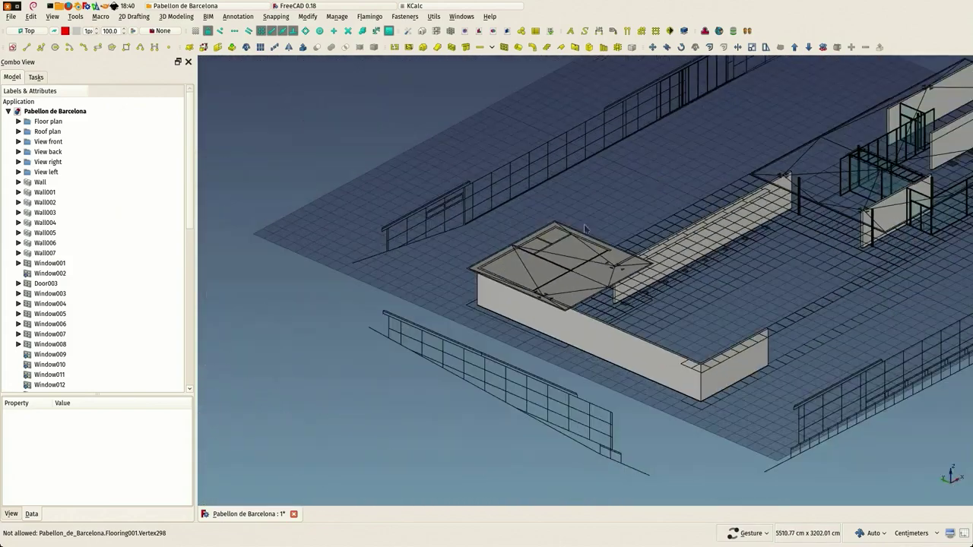
scroll(539, 279, "up", 4)
left_click(524, 292)
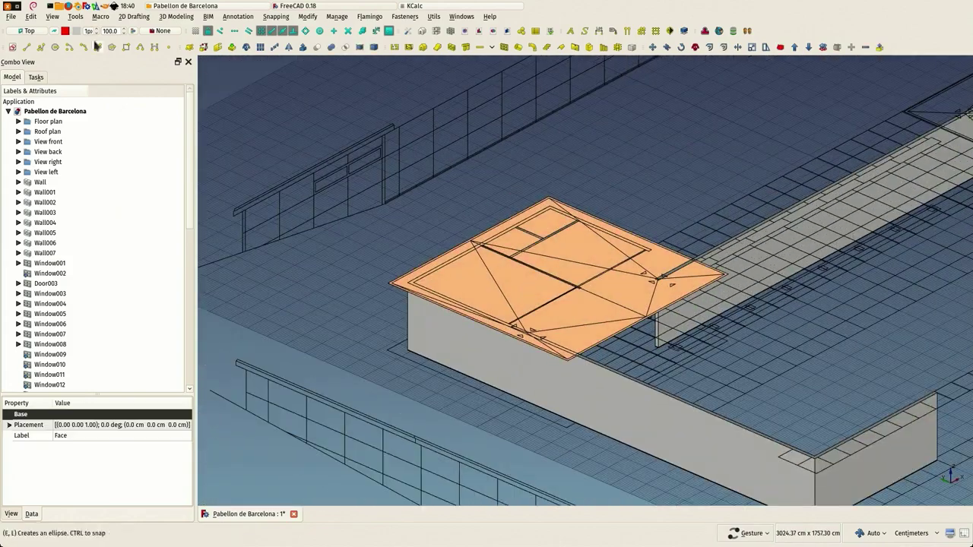
left_click(30, 33)
Step: Draw a filled 2300 x 1300 cm rectangle over the main building's roof, snapped between opposite corners of its outer outline
scroll(498, 179, "down", 2)
scroll(655, 162, "down", 1)
left_click_drag(656, 161, 746, 219)
scroll(667, 223, "up", 3)
right_click_drag(667, 223, 258, 122)
scroll(401, 142, "down", 4)
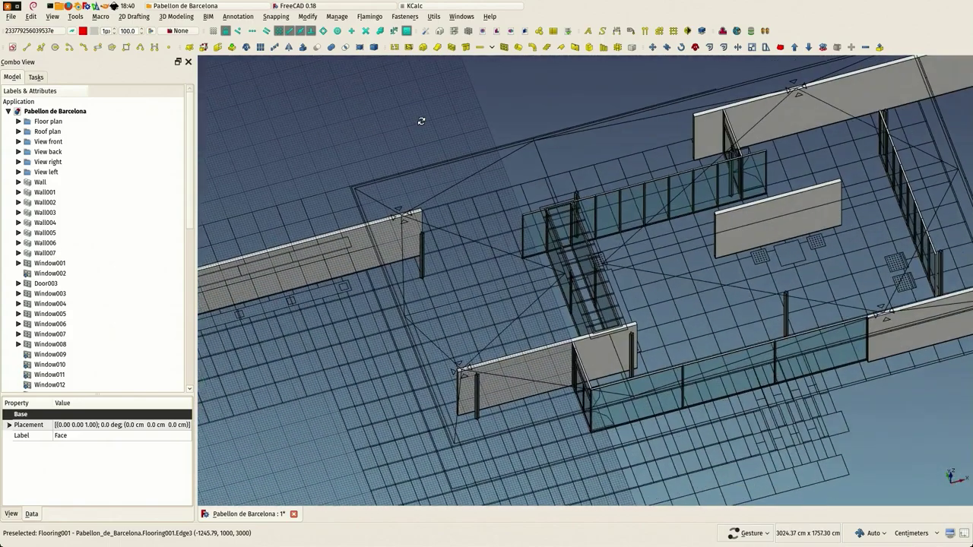
left_click(799, 117)
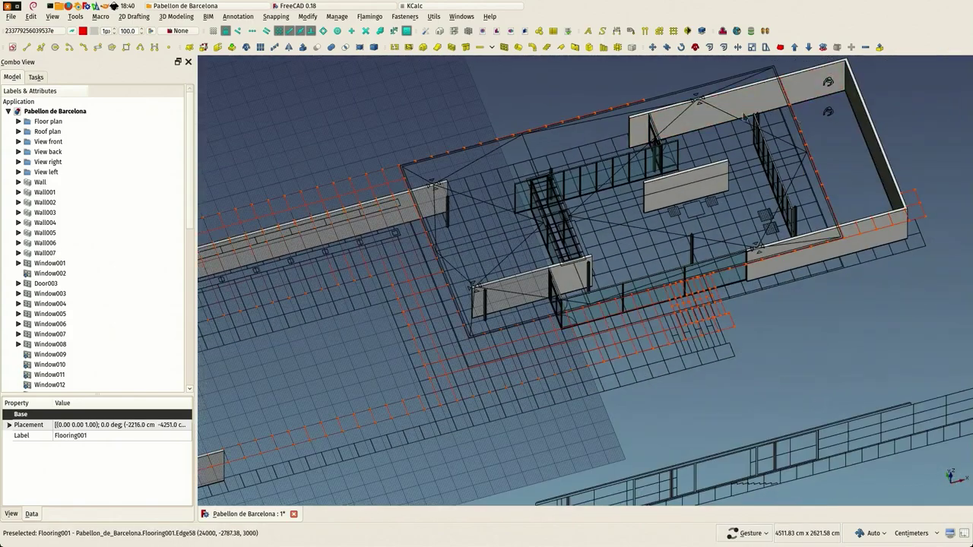
left_click_drag(389, 86, 426, 85)
left_click(394, 151)
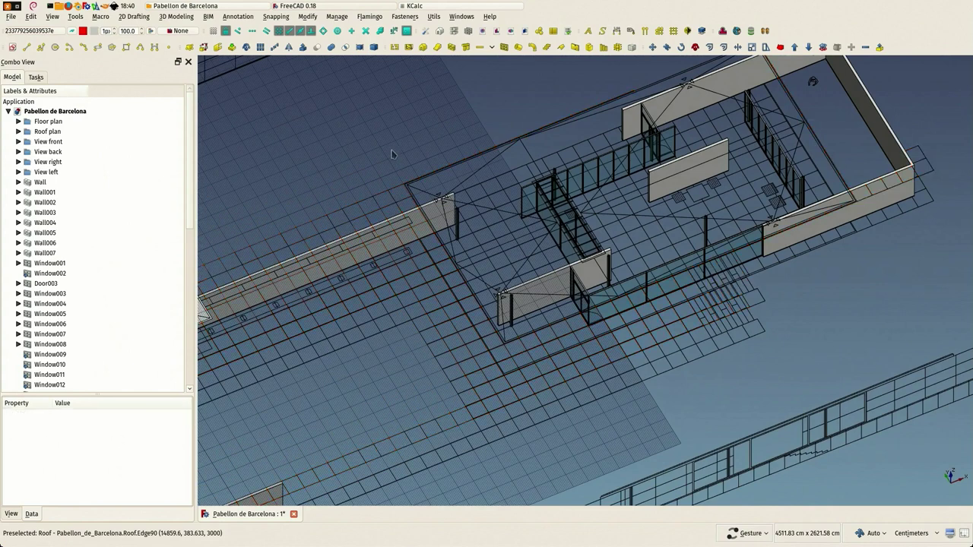
scroll(393, 151, "up", 3)
scroll(394, 149, "up", 3)
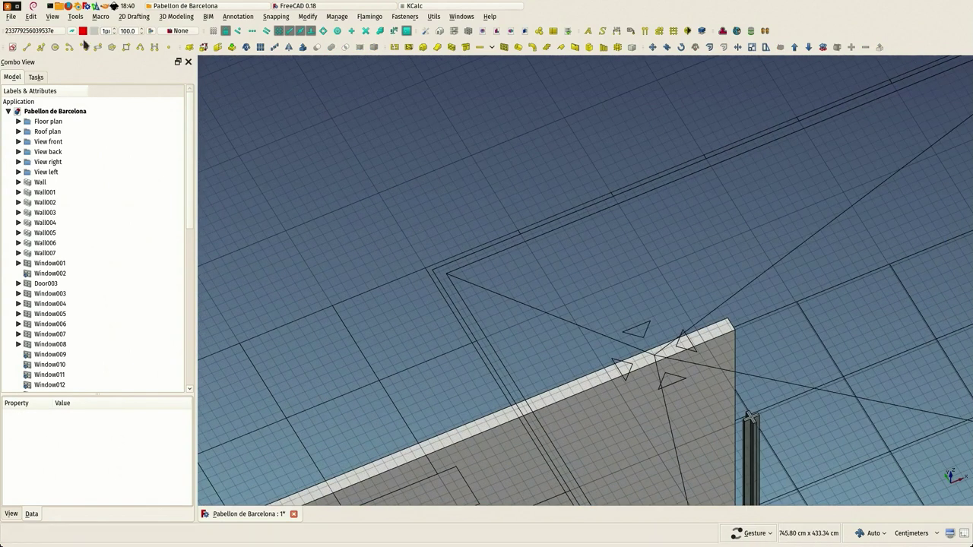
left_click(126, 50)
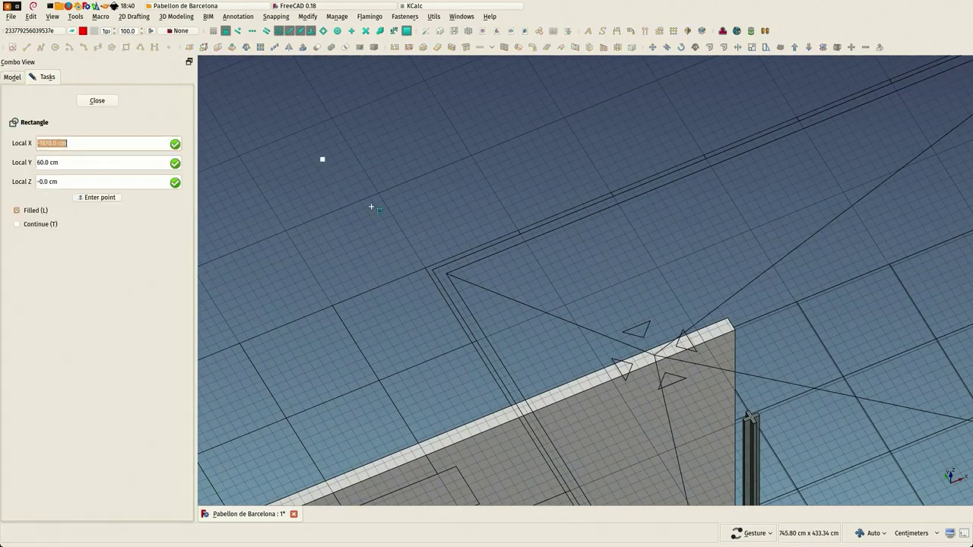
left_click(428, 271)
scroll(428, 272, "down", 12)
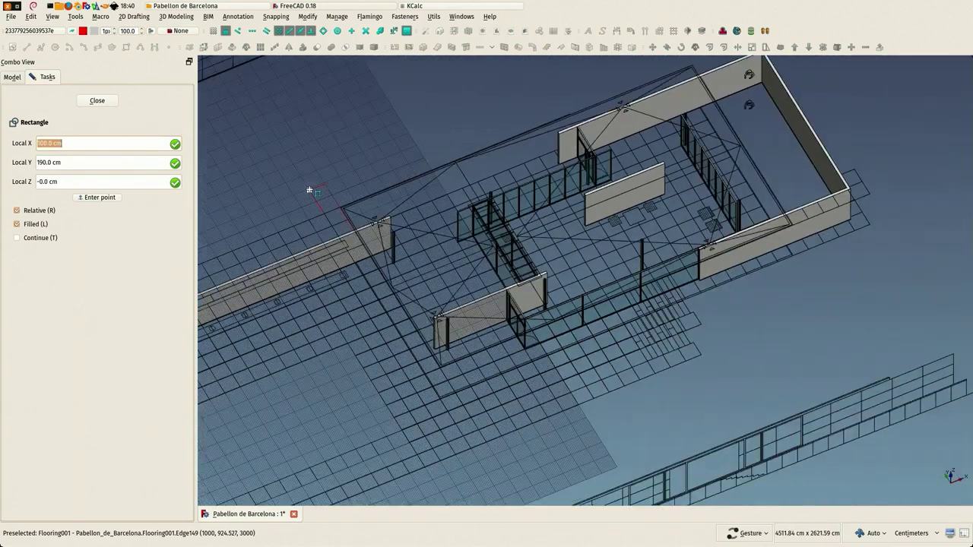
scroll(511, 198, "up", 15)
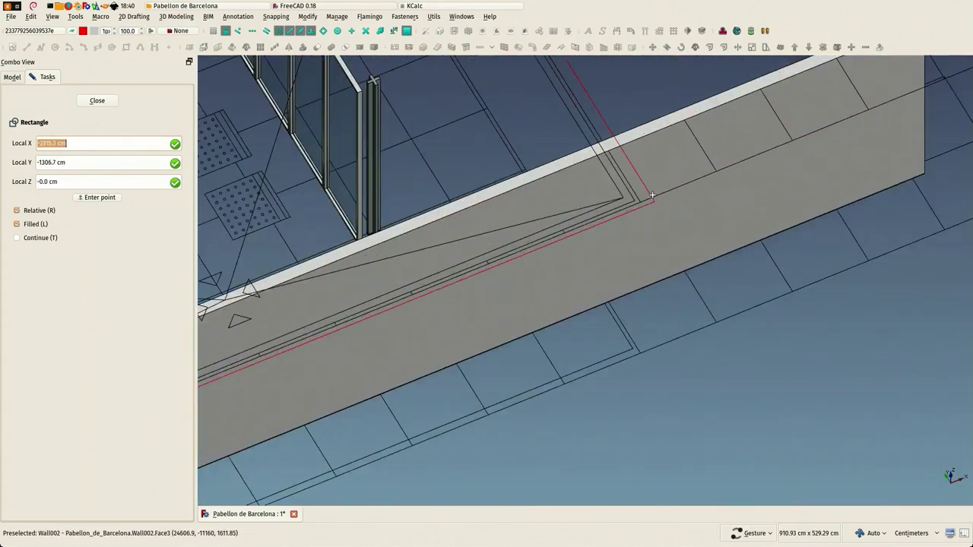
scroll(632, 194, "up", 3)
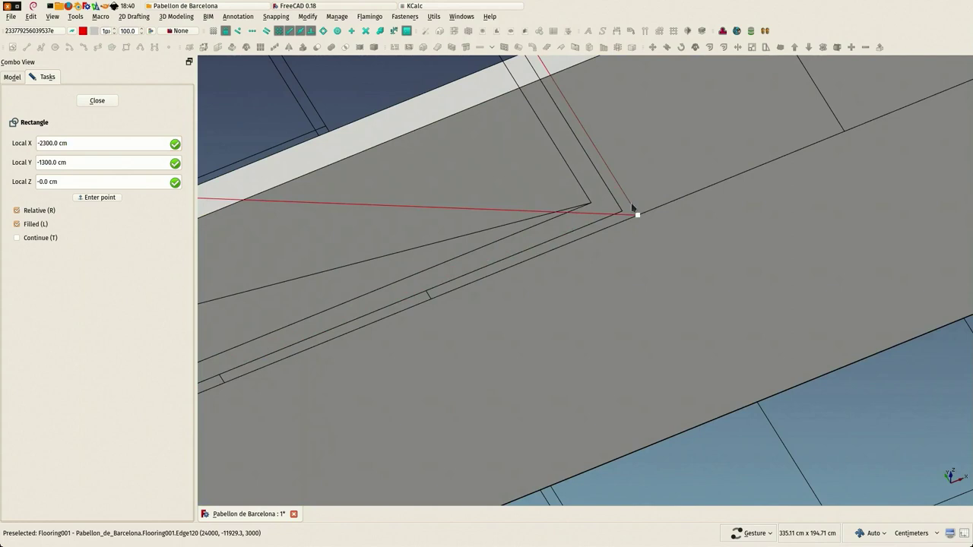
left_click(632, 207)
scroll(665, 217, "down", 15)
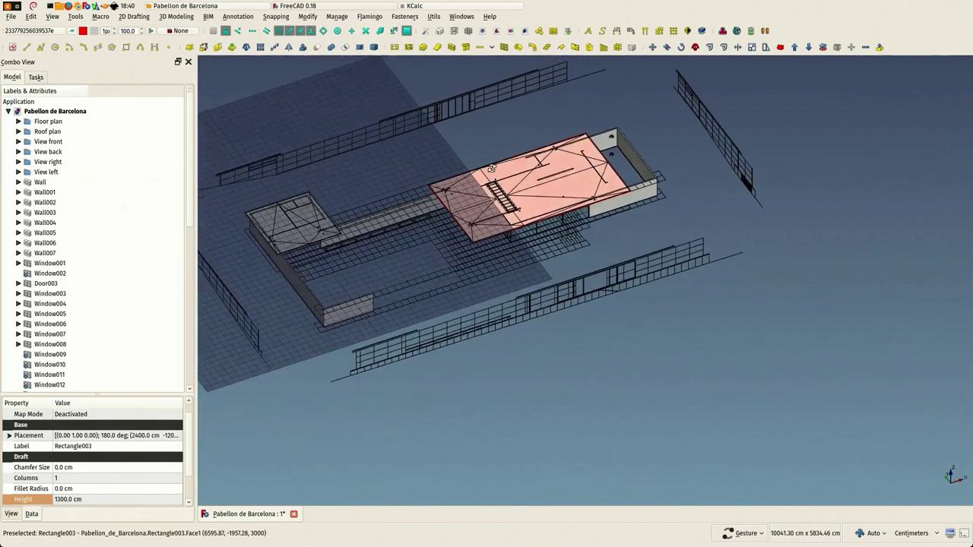
Step: Convert the small building's roof face into a closed Draft wire with Upgrade and select the resulting object
scroll(291, 260, "up", 5)
left_click(304, 249)
scroll(133, 307, "down", 11)
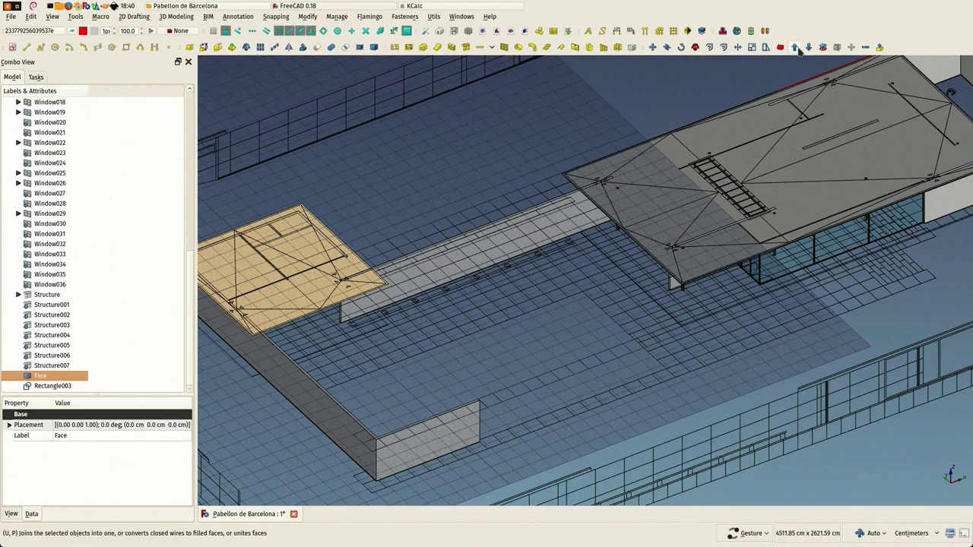
left_click(795, 47)
left_click(52, 375)
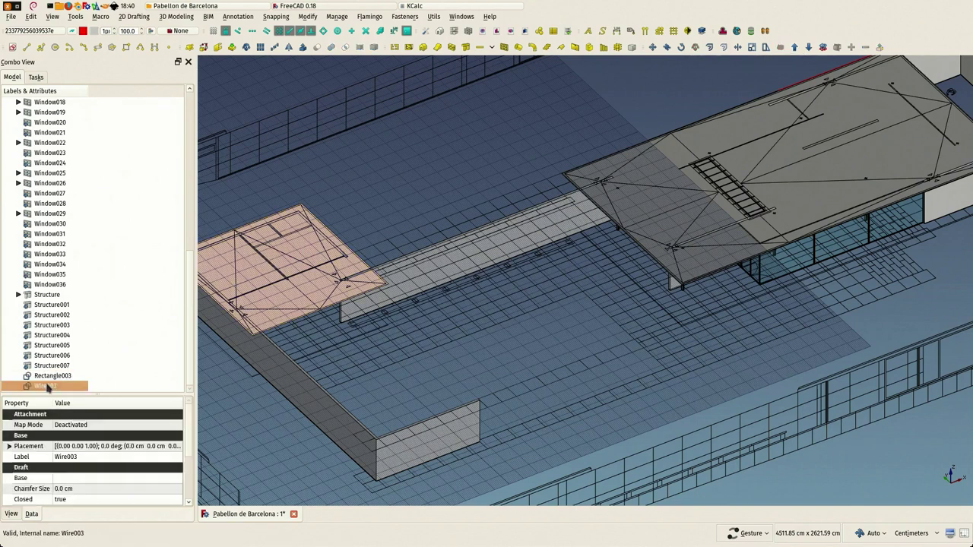
Step: Hide the Roof plan group, checking the small roof's outer corner against the plan lines
left_click(446, 165)
scroll(446, 165, "down", 3)
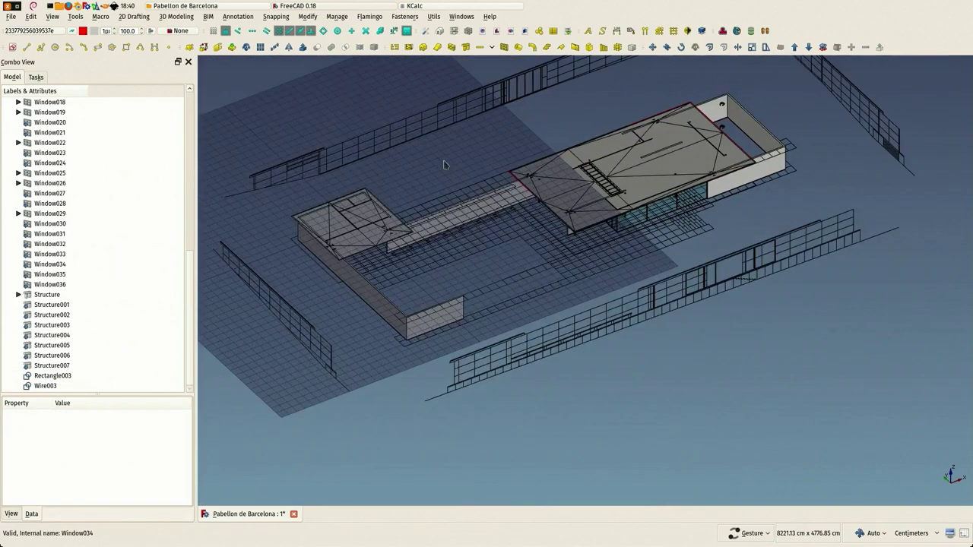
left_click_drag(446, 165, 451, 189)
scroll(46, 156, "up", 12)
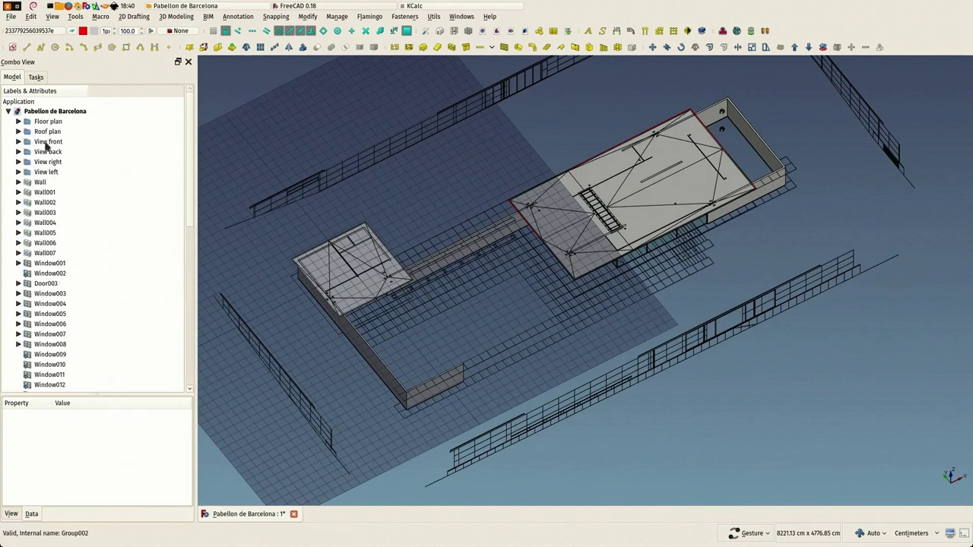
left_click(39, 133)
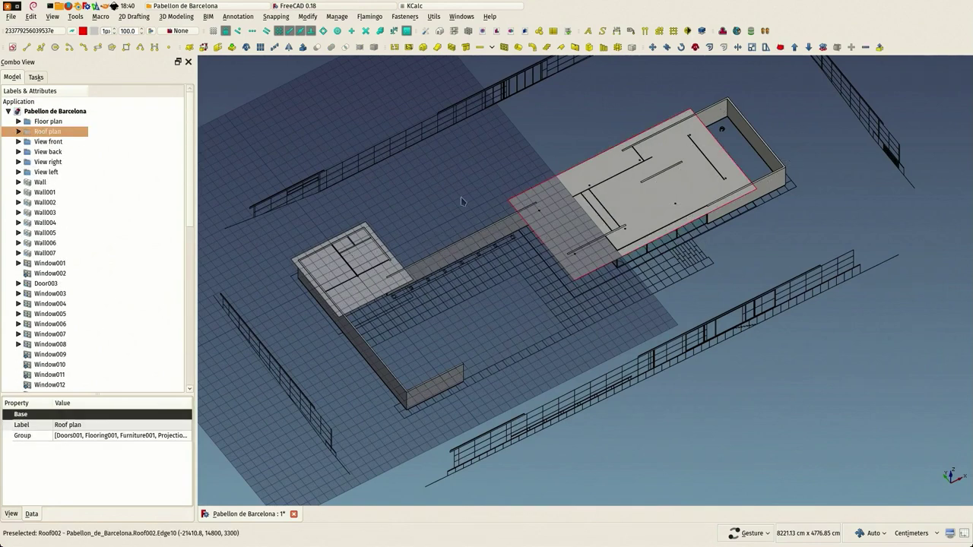
scroll(254, 268, "up", 10)
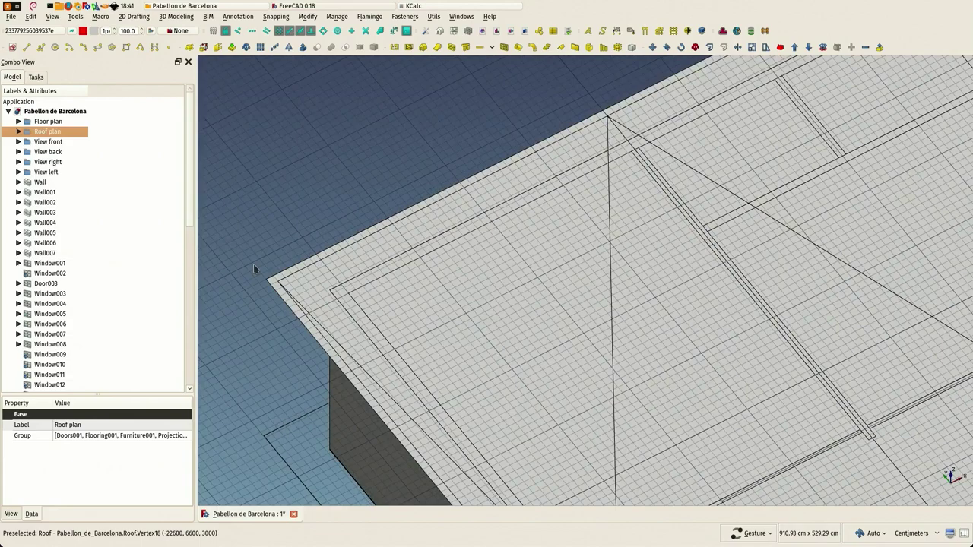
scroll(256, 269, "down", 8)
left_click_drag(357, 233, 366, 191)
scroll(366, 191, "down", 1)
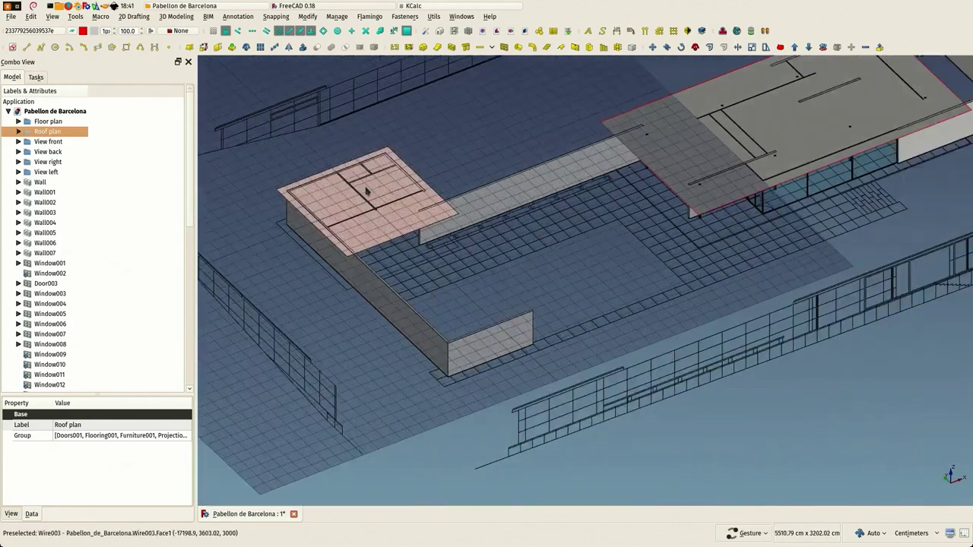
scroll(366, 191, "down", 2)
Step: Turn the main building's roof rectangle and the small building's roof wire into two Arch structures
scroll(76, 281, "down", 11)
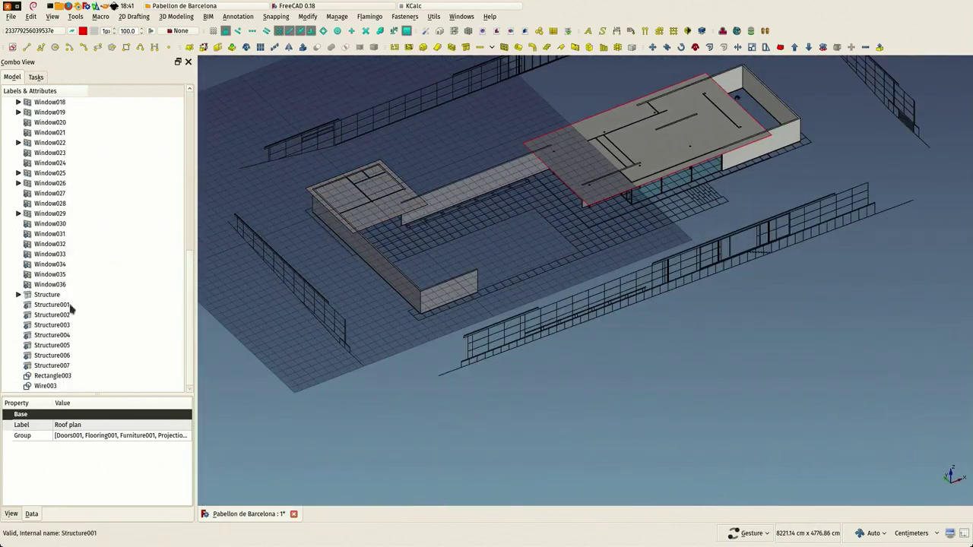
left_click(38, 375)
left_click(39, 386, "ctrl")
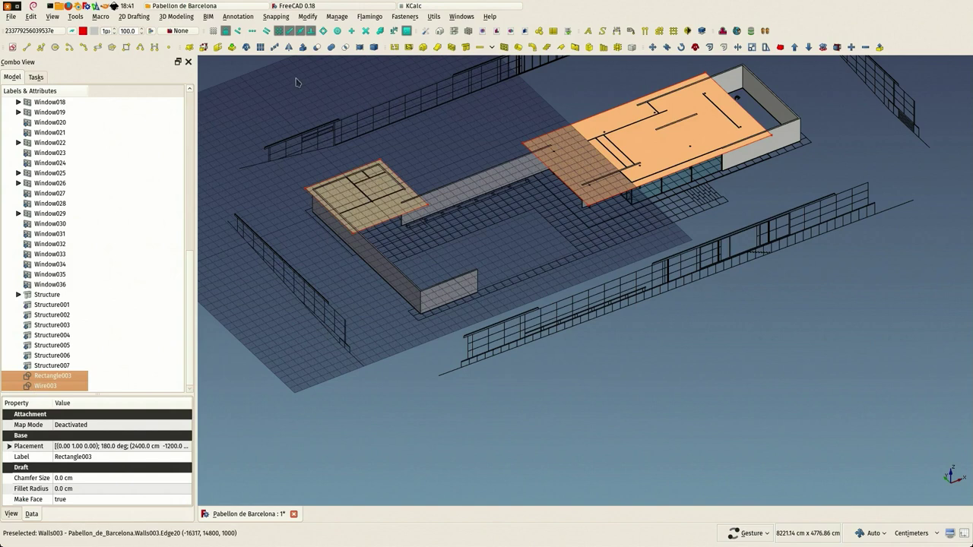
left_click(467, 47)
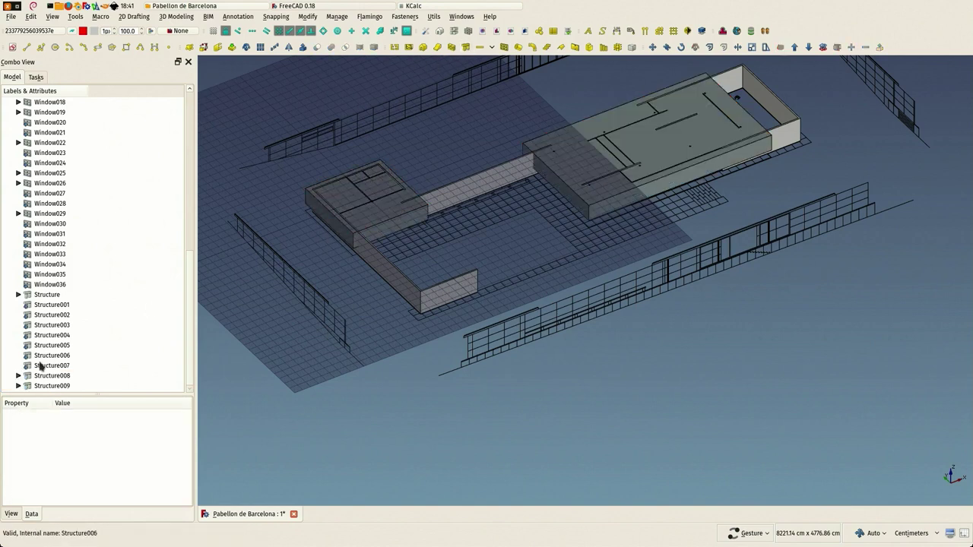
Step: Set the IFC role of both new roof structures to Slab
left_click(35, 377)
left_click(41, 386, "ctrl")
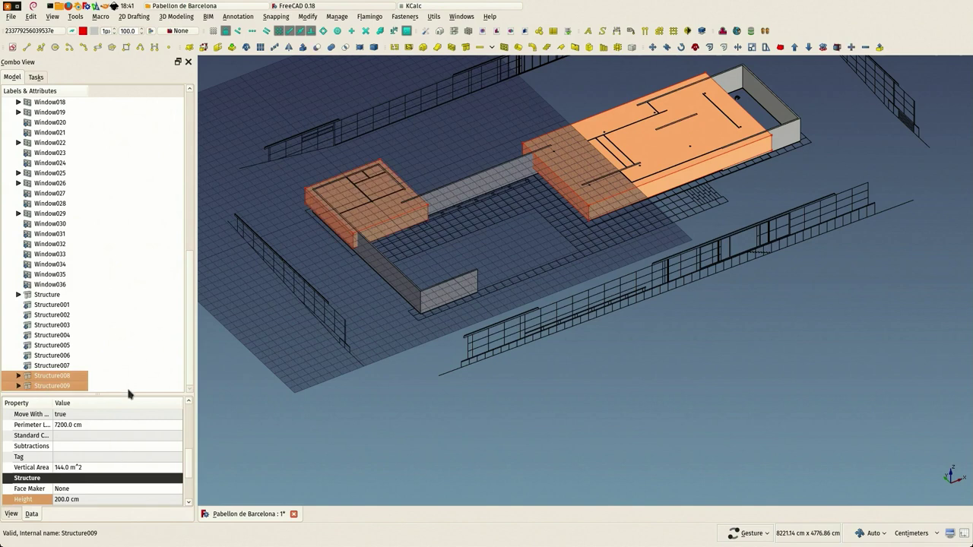
left_click_drag(128, 395, 123, 257)
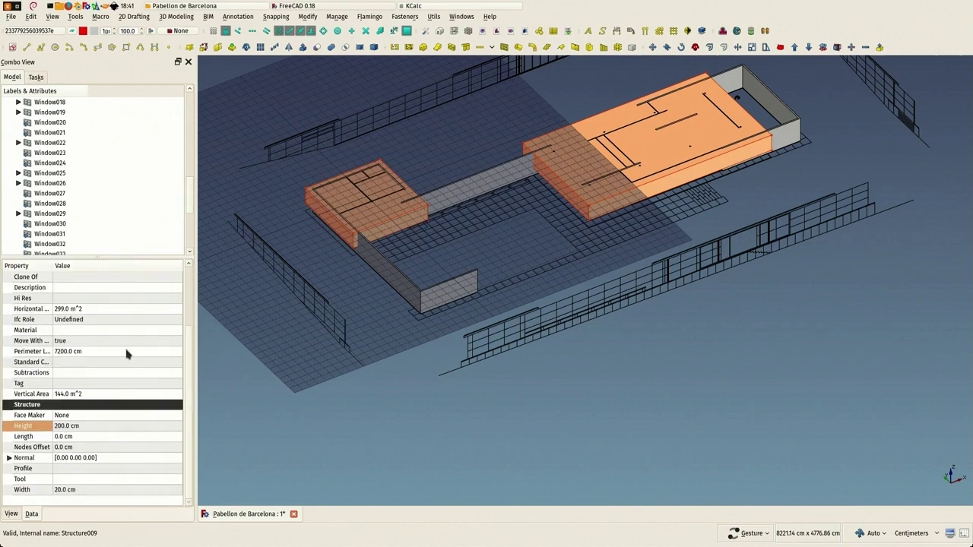
scroll(127, 358, "up", 2)
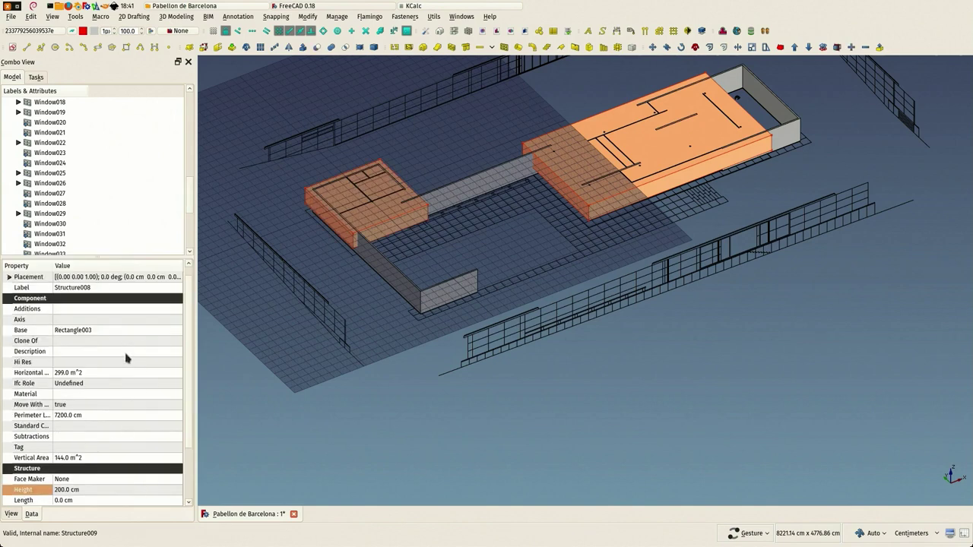
left_click(90, 384)
key("s")
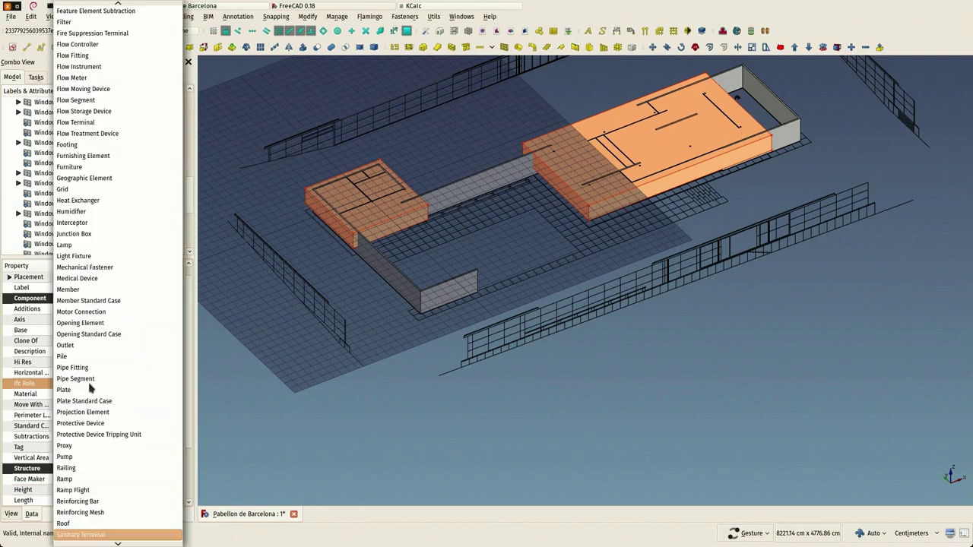
scroll(98, 410, "down", 10)
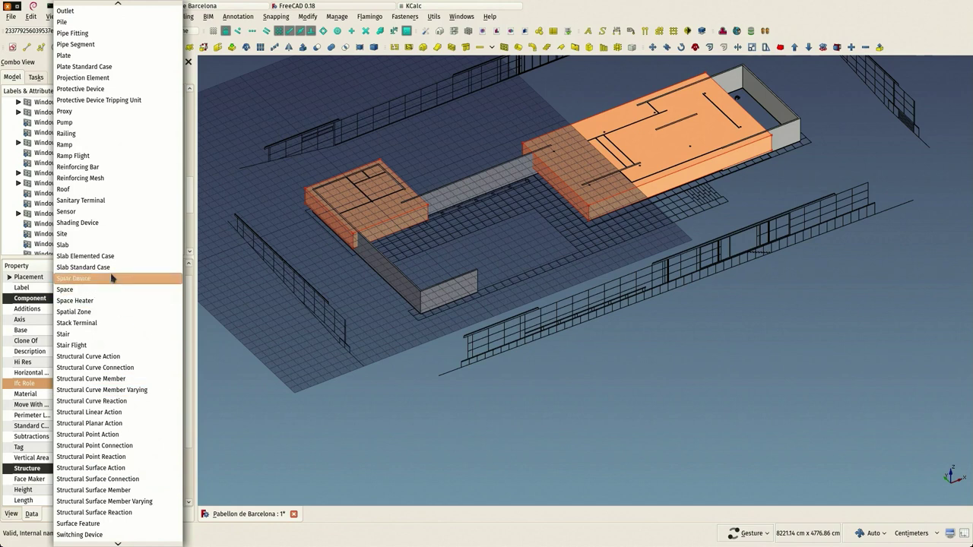
left_click(102, 245)
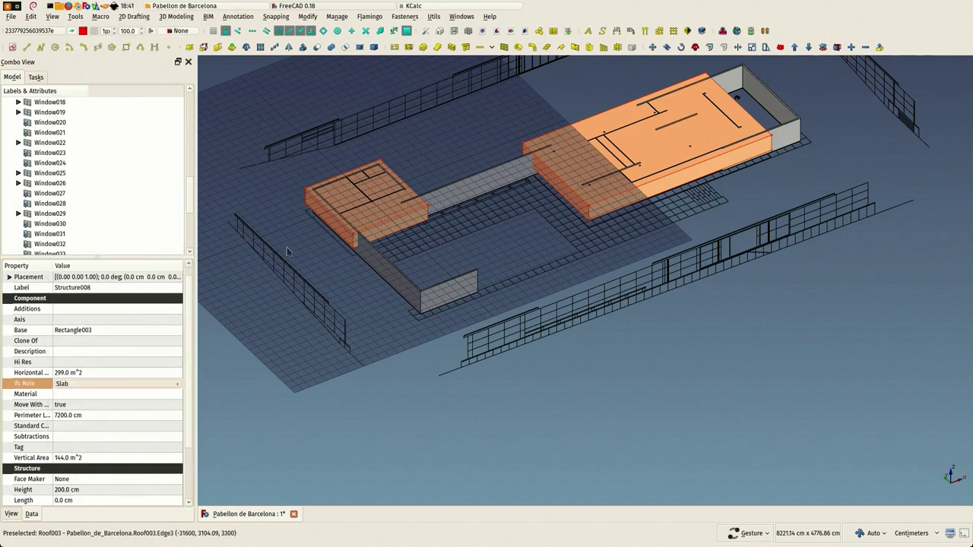
Step: Set the Z component of both roof slabs' extrusion normal to 1 and their height to 15 cm
scroll(108, 453, "down", 2)
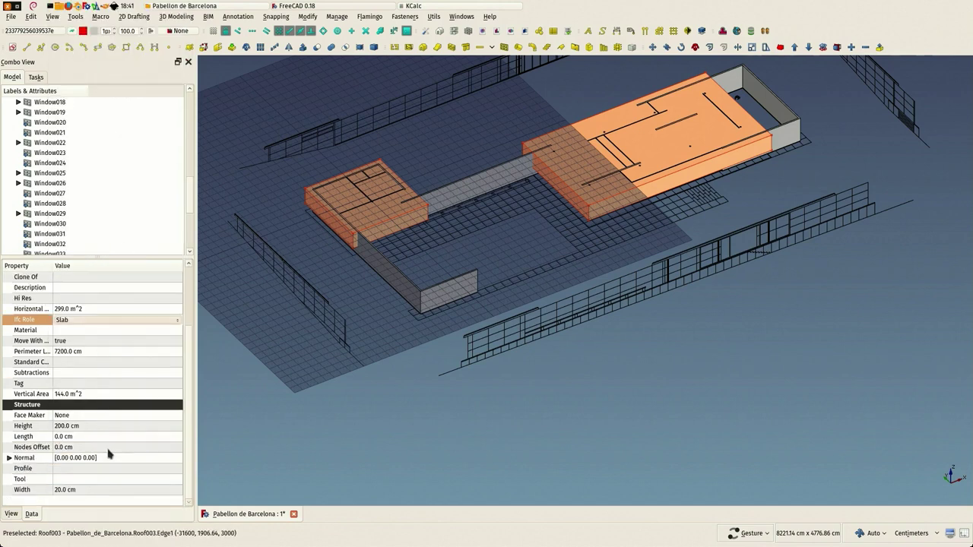
left_click(11, 458)
left_click(74, 490)
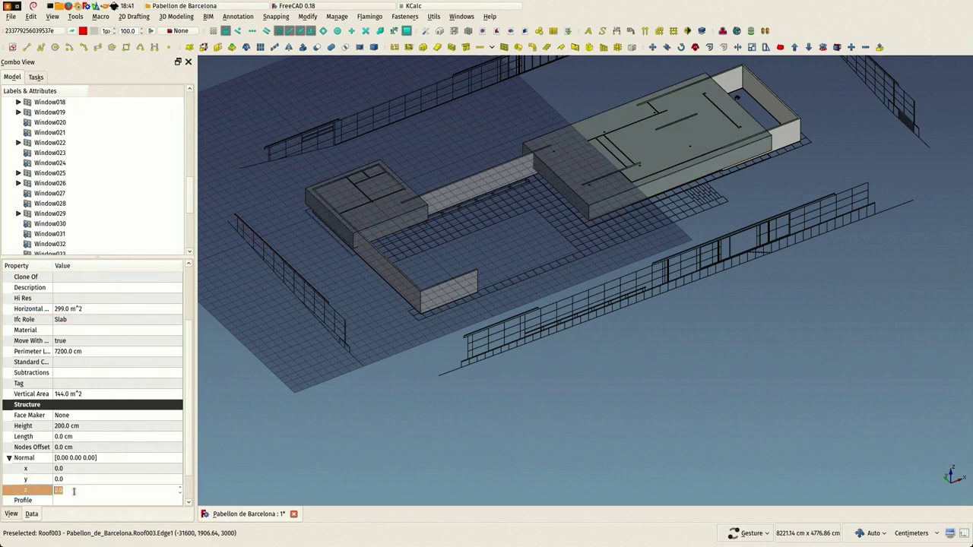
type("1")
key("Return")
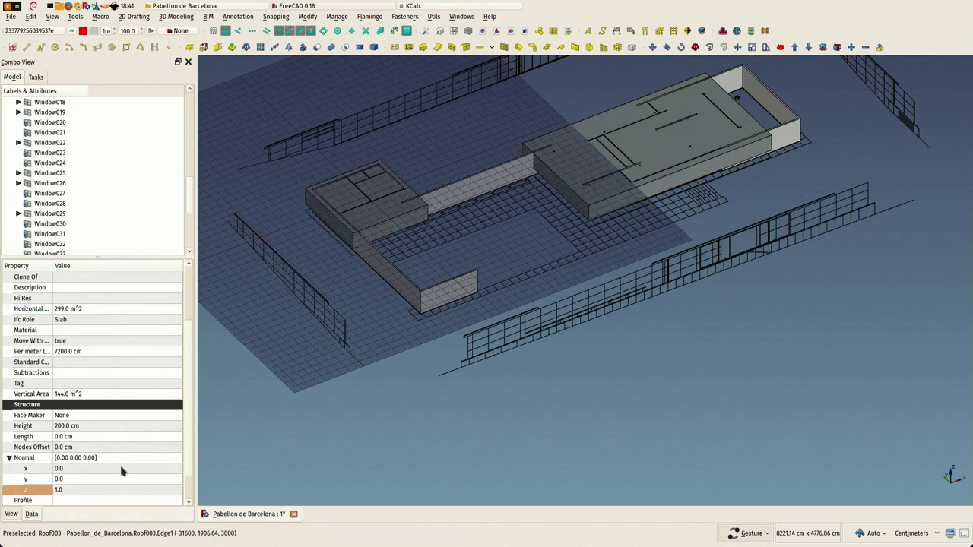
left_click(103, 426)
type("15")
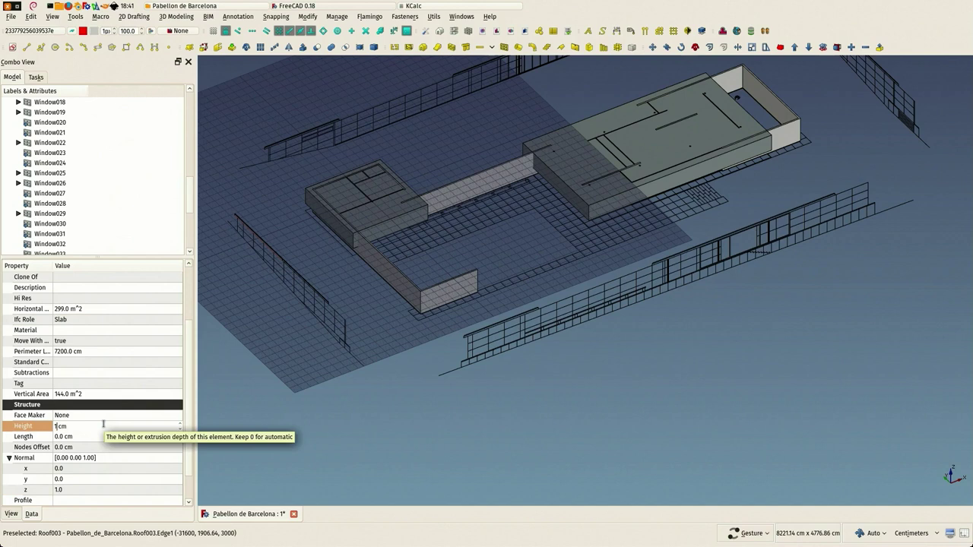
key("Return")
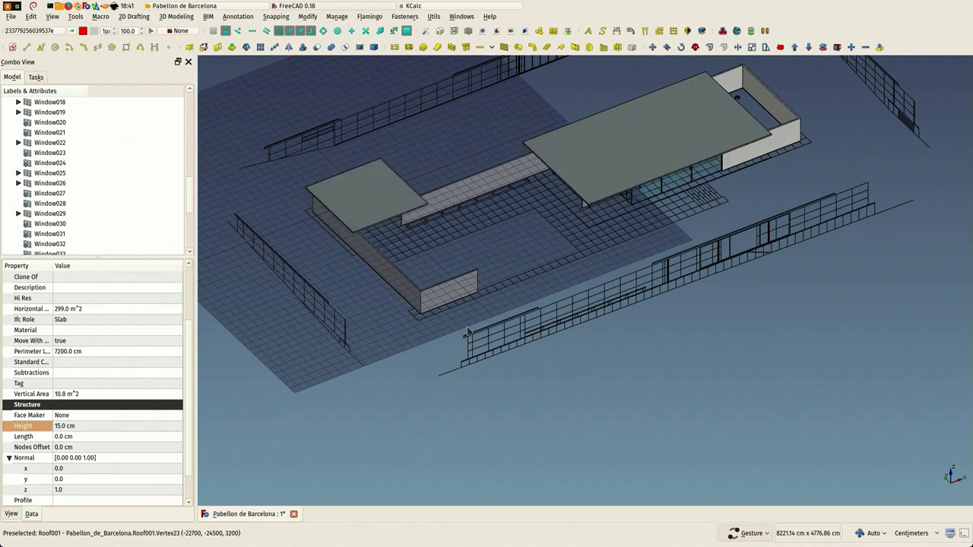
Step: Compare the slab edge with the front elevation's roof line and set the height of both roof slabs to 17 cm
key("1")
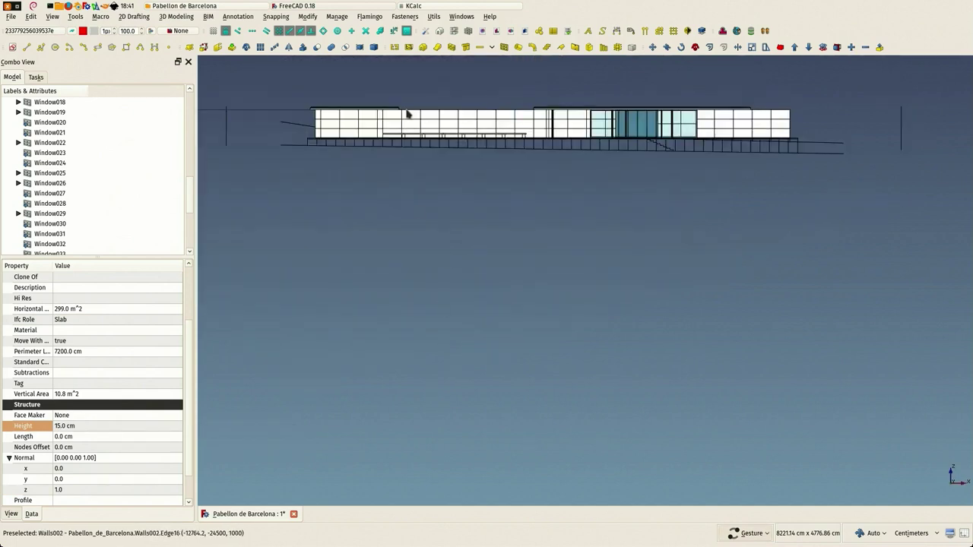
scroll(406, 113, "up", 6)
scroll(631, 248, "up", 5)
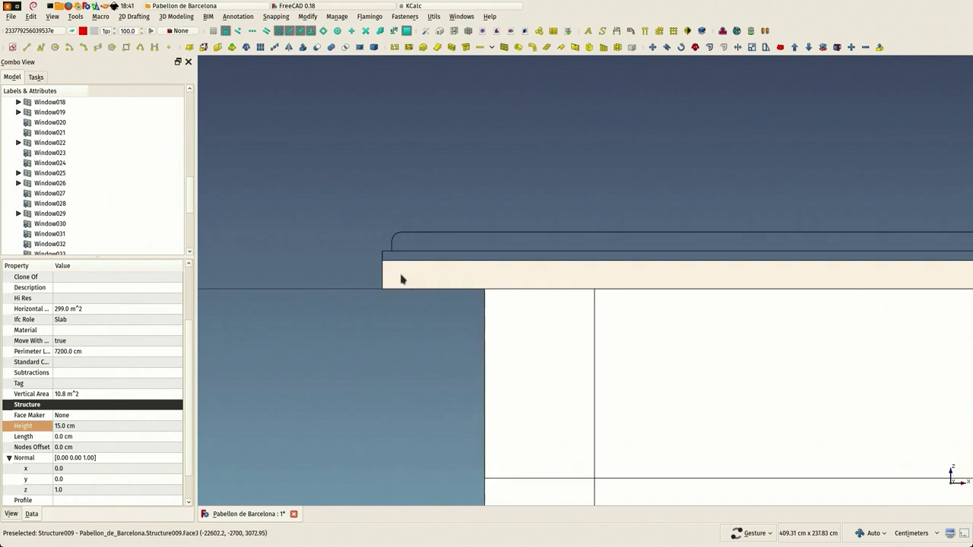
scroll(76, 228, "down", 5)
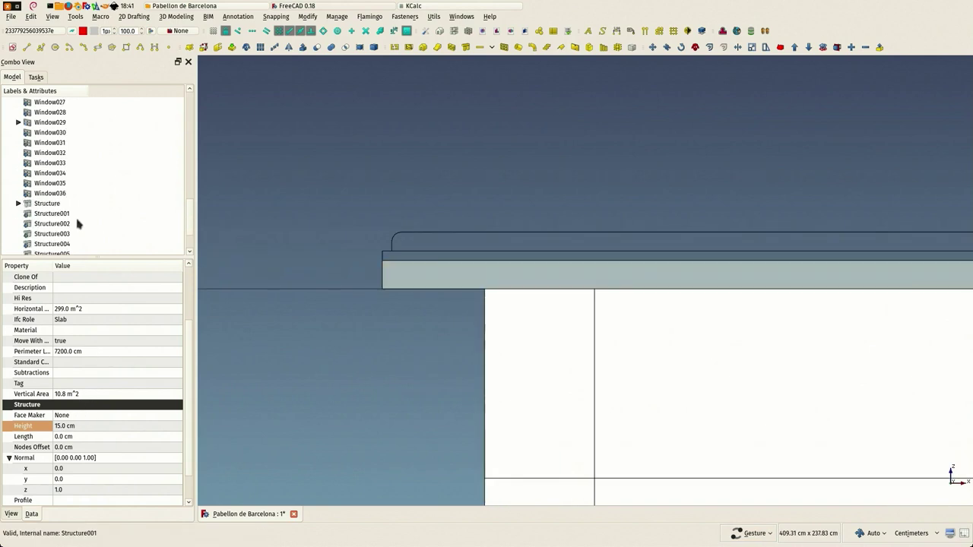
left_click(88, 427)
type("1")
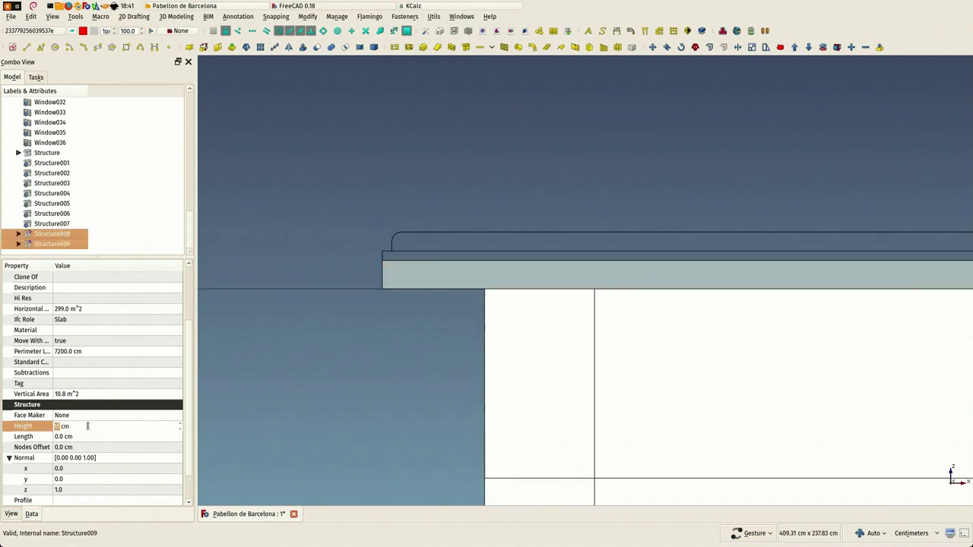
type("7")
key("Return")
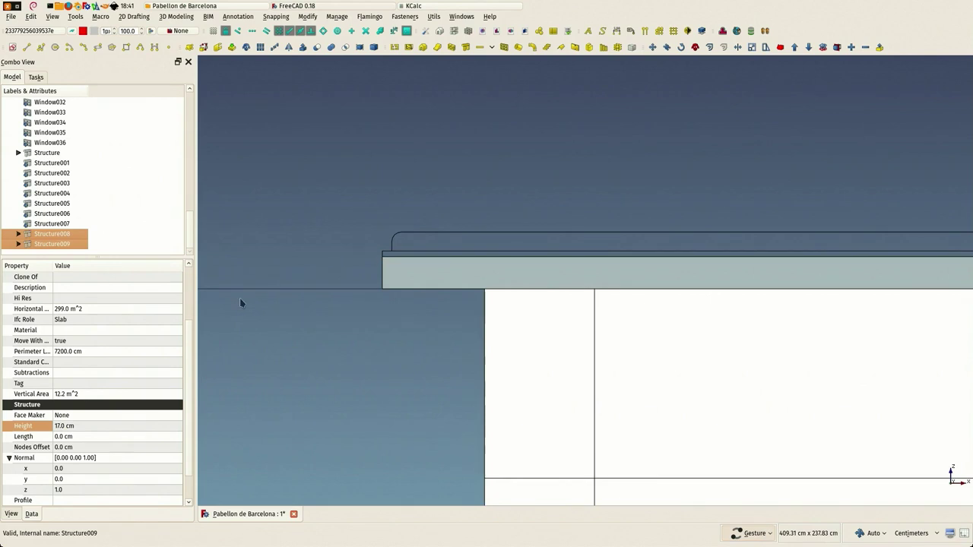
Step: Set the height of both roof slabs to 20 cm to match the front elevation's roof line
left_click(89, 428)
type("2")
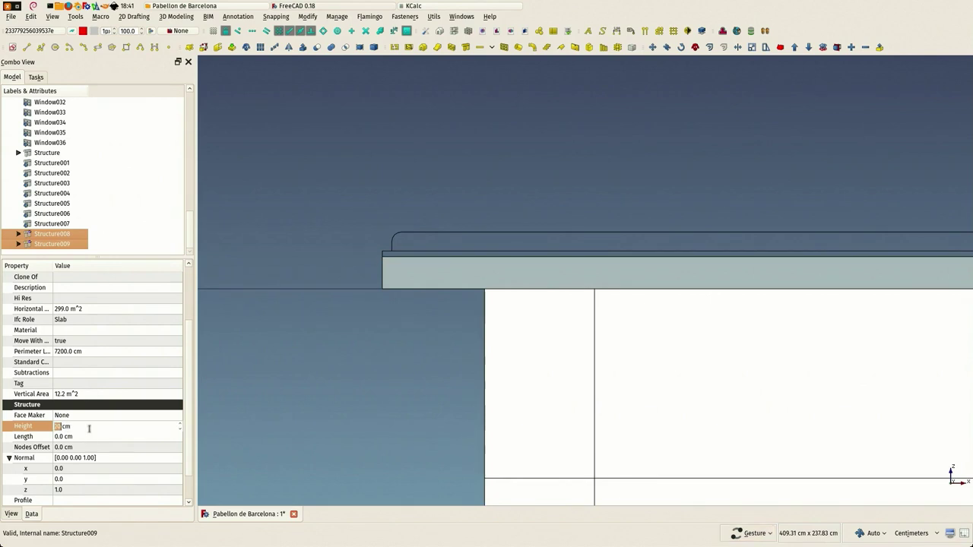
type("0")
key("Return")
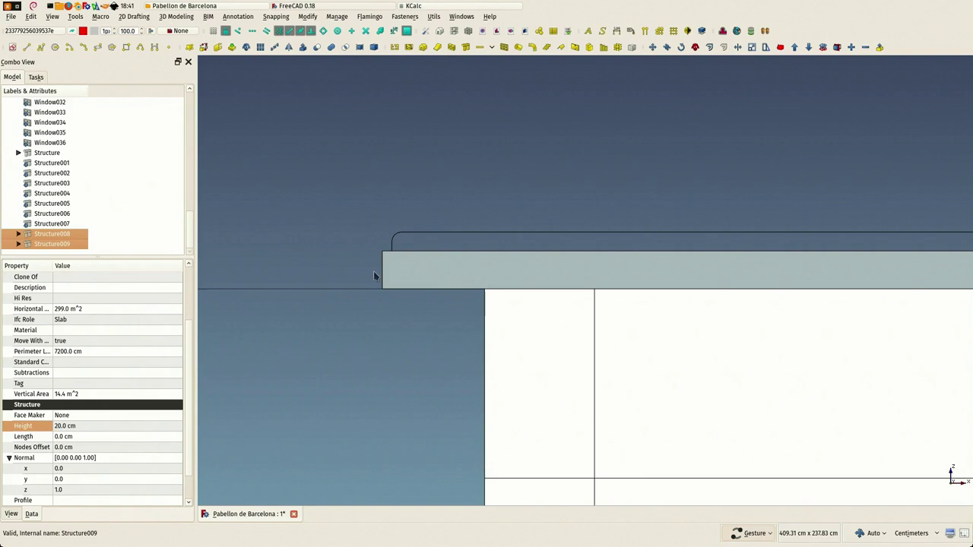
Step: Examine the finished roof slabs in 3D and the set-back upper roof layer drawn in the front elevation
scroll(374, 271, "up", 2)
scroll(370, 272, "down", 3)
scroll(370, 269, "down", 10)
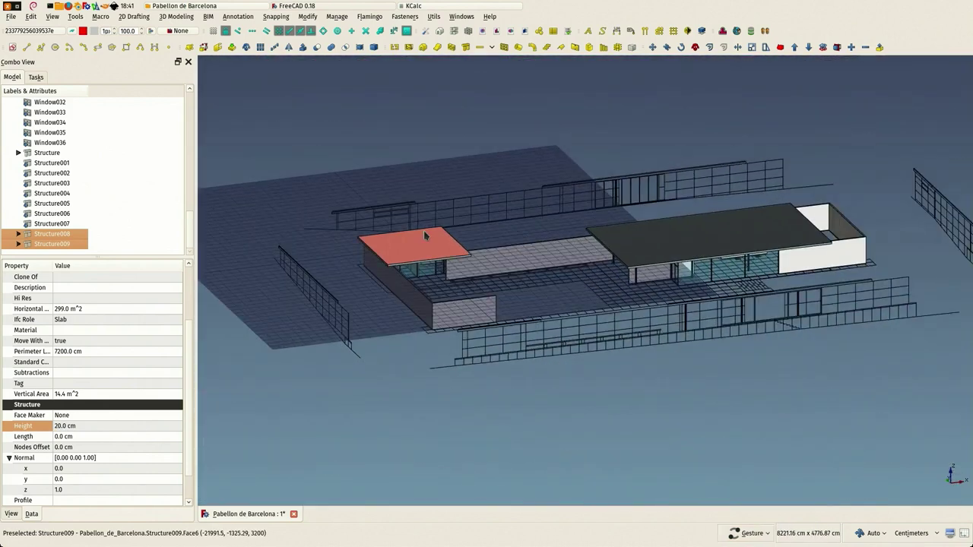
scroll(457, 193, "up", 4)
left_click(406, 177)
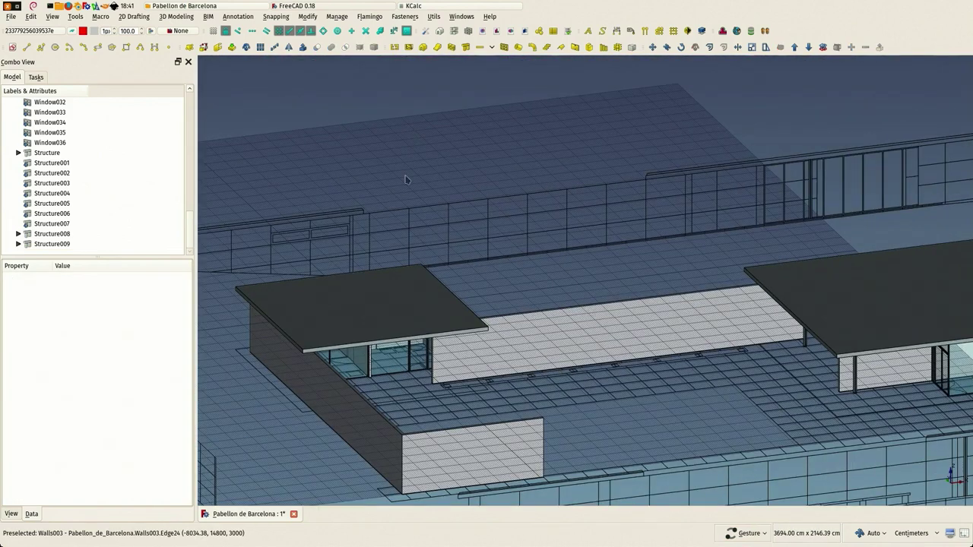
left_click_drag(398, 193, 420, 227)
scroll(420, 230, "down", 5)
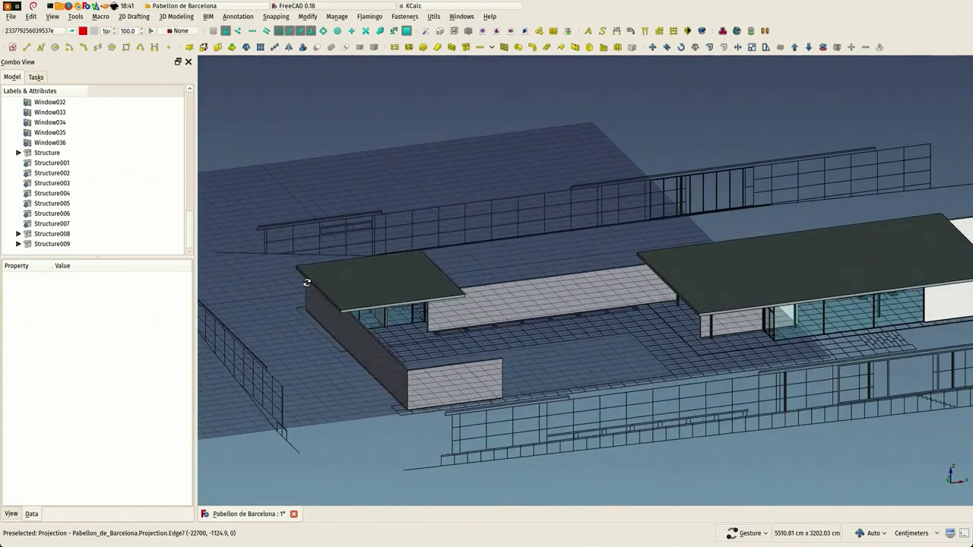
scroll(454, 431, "up", 6)
scroll(455, 431, "up", 5)
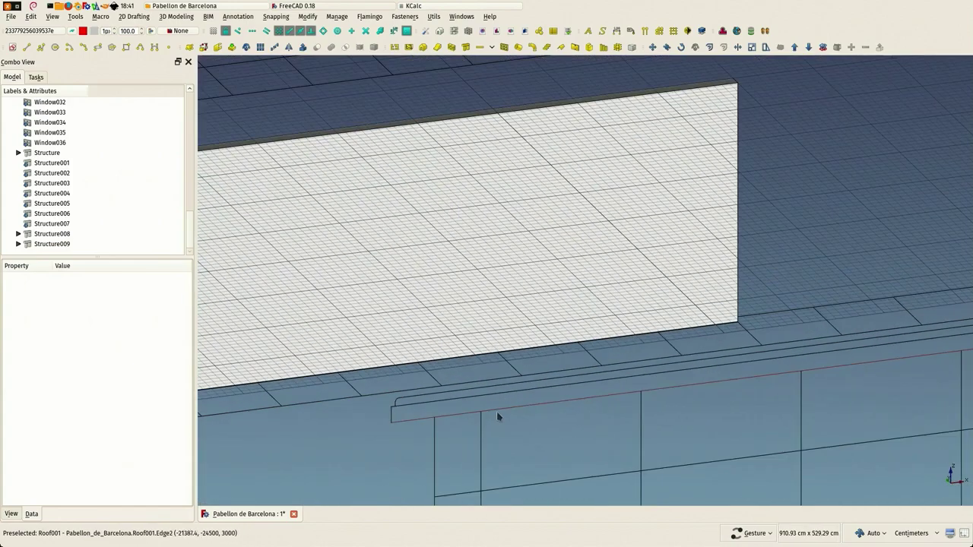
scroll(497, 413, "down", 5)
right_click_drag(715, 373, 631, 326)
scroll(491, 371, "up", 3)
scroll(632, 327, "down", 3)
scroll(632, 325, "down", 4)
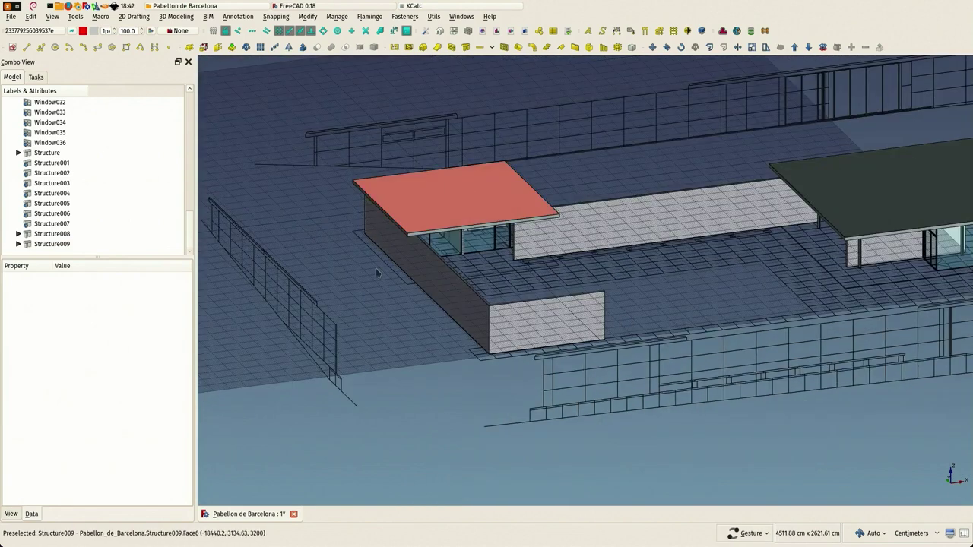
Step: Hide the roof slabs of the main and small buildings
scroll(375, 269, "up", 3)
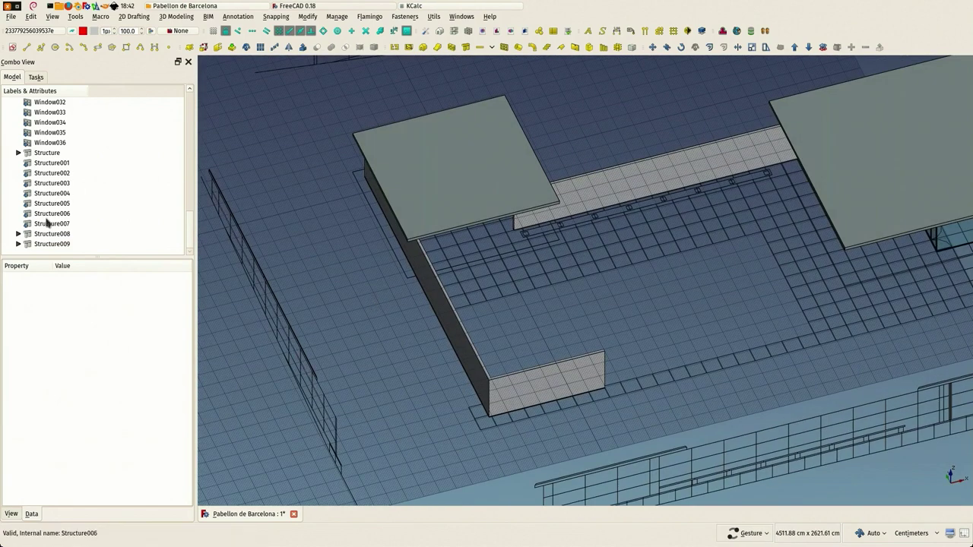
left_click(47, 238)
key("space")
left_click(41, 248)
key("space")
scroll(391, 138, "up", 6)
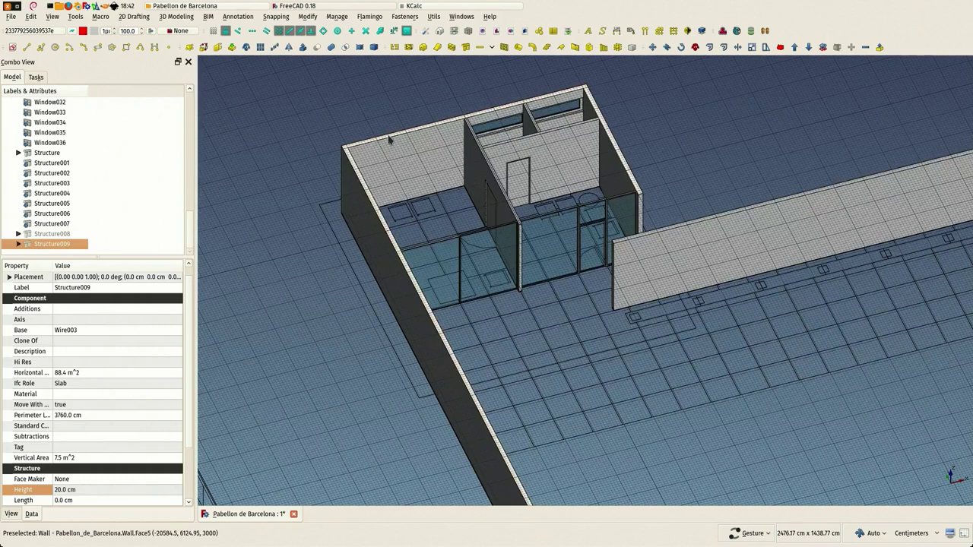
Step: Show the Roof plan group again and inspect its roof outlines over the small building
scroll(75, 145, "up", 15)
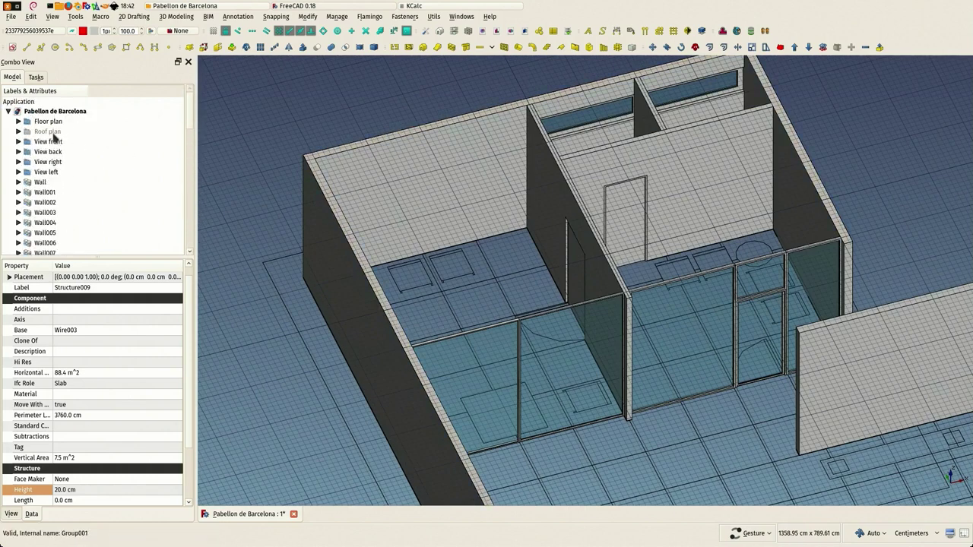
left_click(48, 131)
key("space")
scroll(281, 103, "up", 3)
scroll(283, 108, "down", 3)
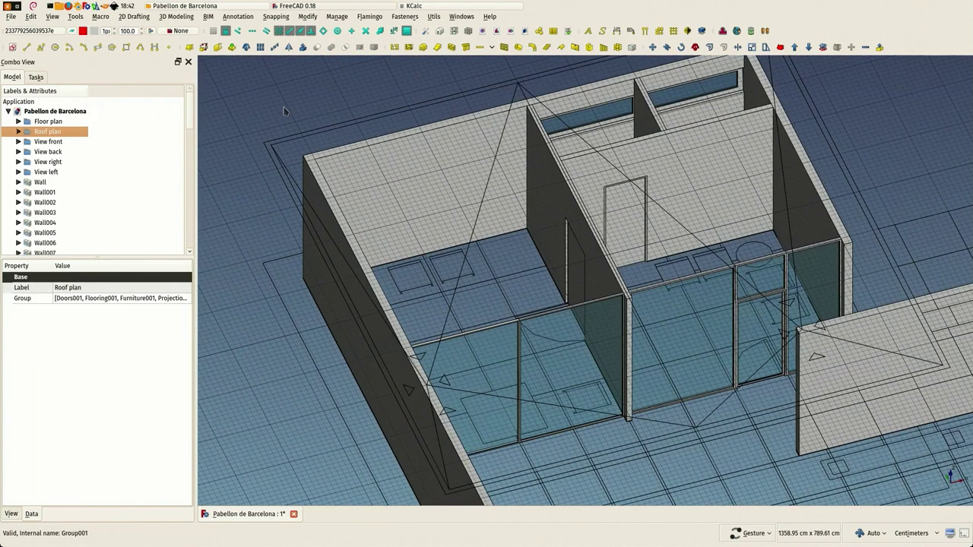
left_click(318, 134)
scroll(318, 133, "down", 3)
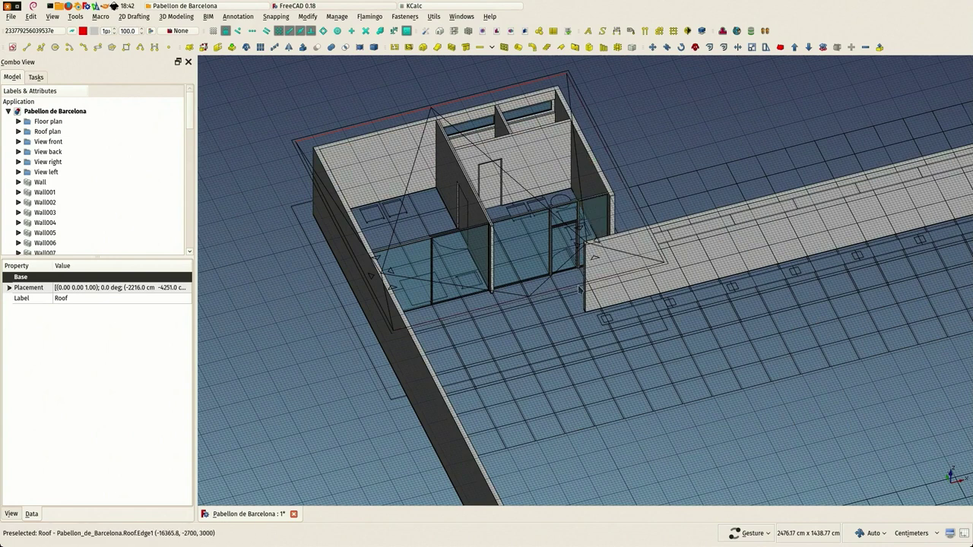
left_click(253, 114)
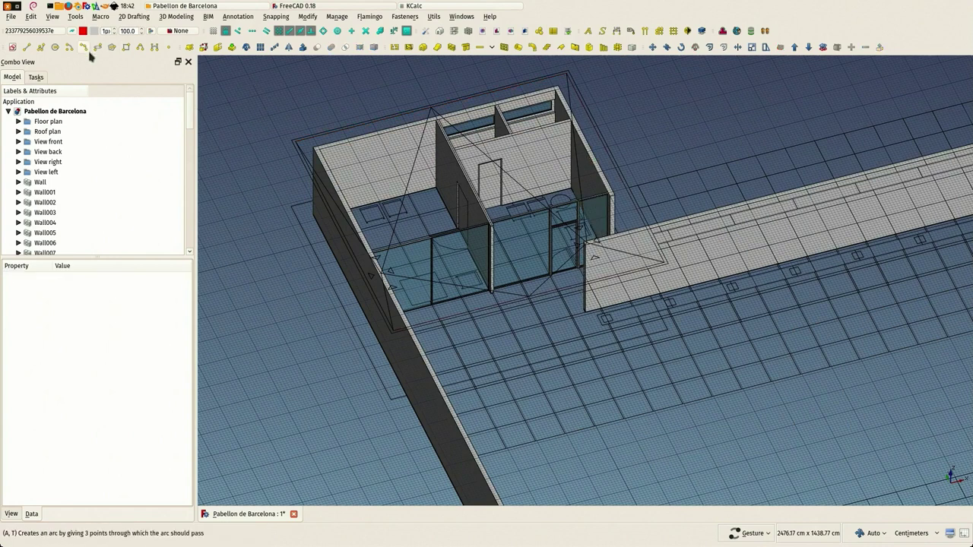
Step: Draw a filled 920 x 920 cm rectangle over the small building, corner to corner on the roof plan's inner outline
left_click(127, 47)
scroll(308, 141, "up", 4)
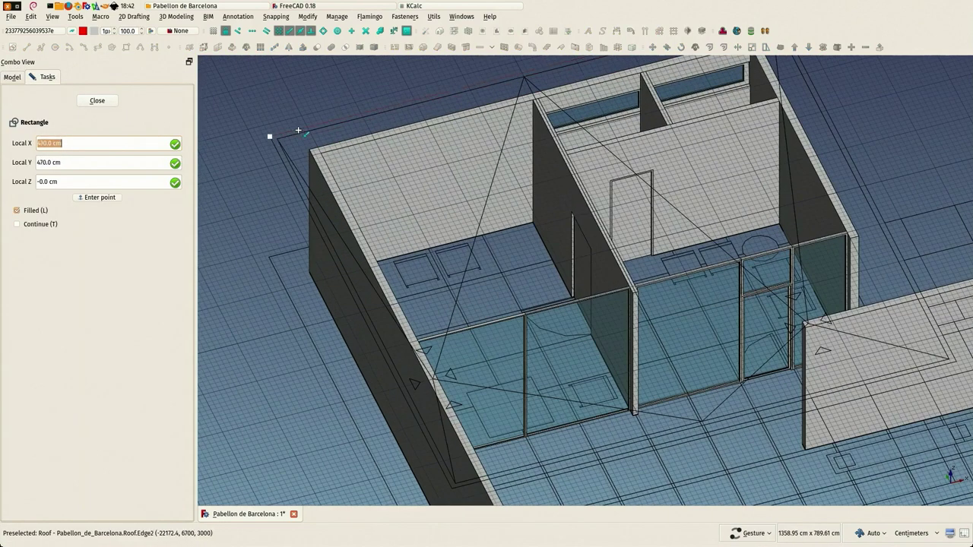
left_click(301, 135)
scroll(301, 135, "down", 3)
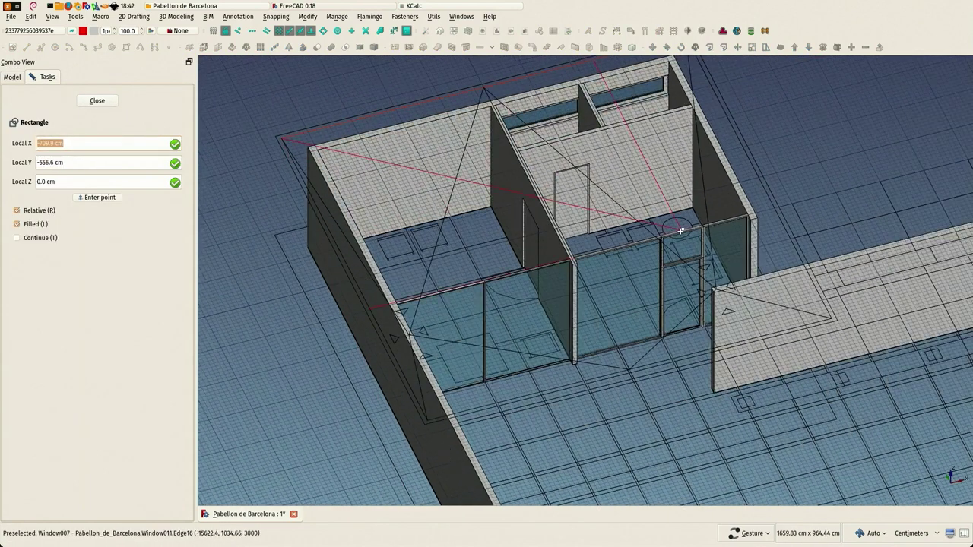
scroll(815, 309, "up", 3)
scroll(815, 309, "up", 2)
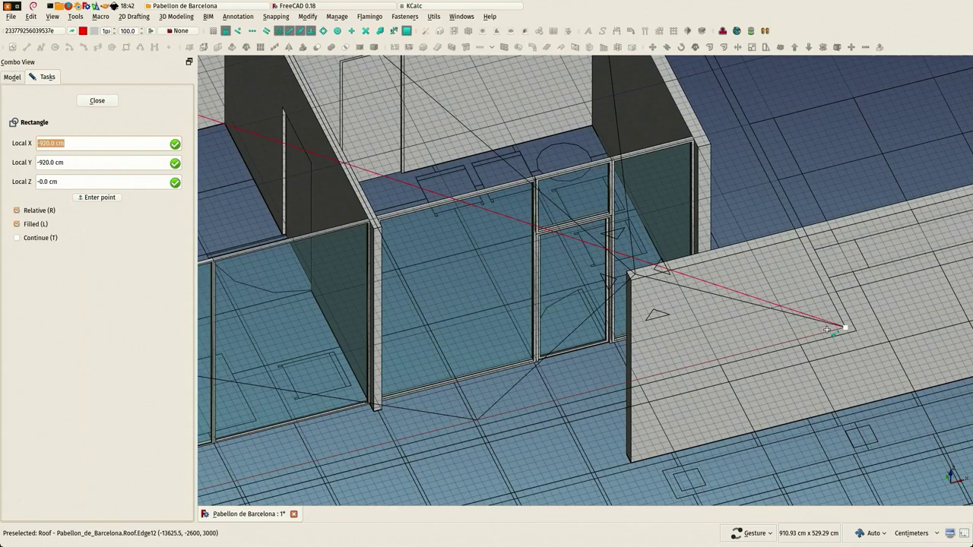
left_click(810, 331)
scroll(265, 187, "down", 6)
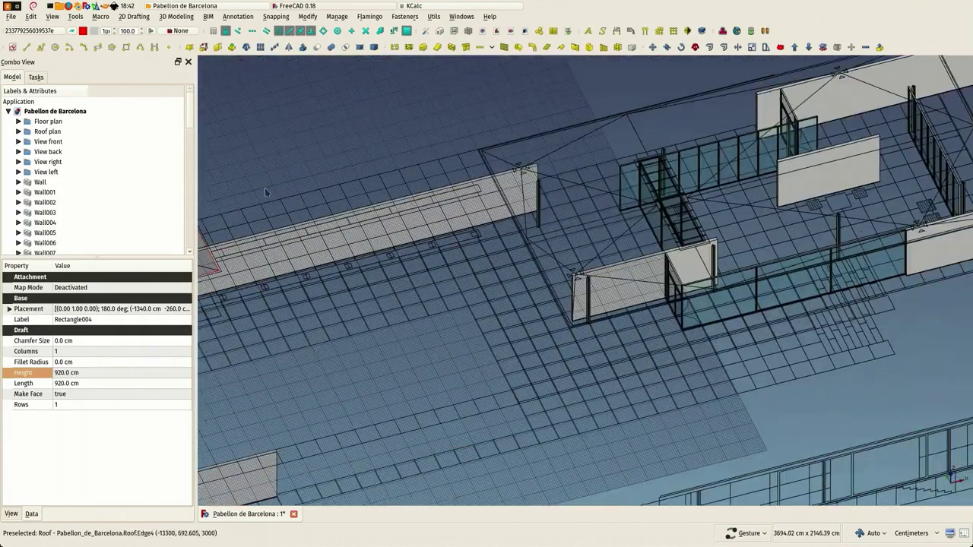
Step: Try drawing a filled 2280 x 1280 cm rectangle over the main building from the roof plan's inner outline
scroll(502, 145, "up", 6)
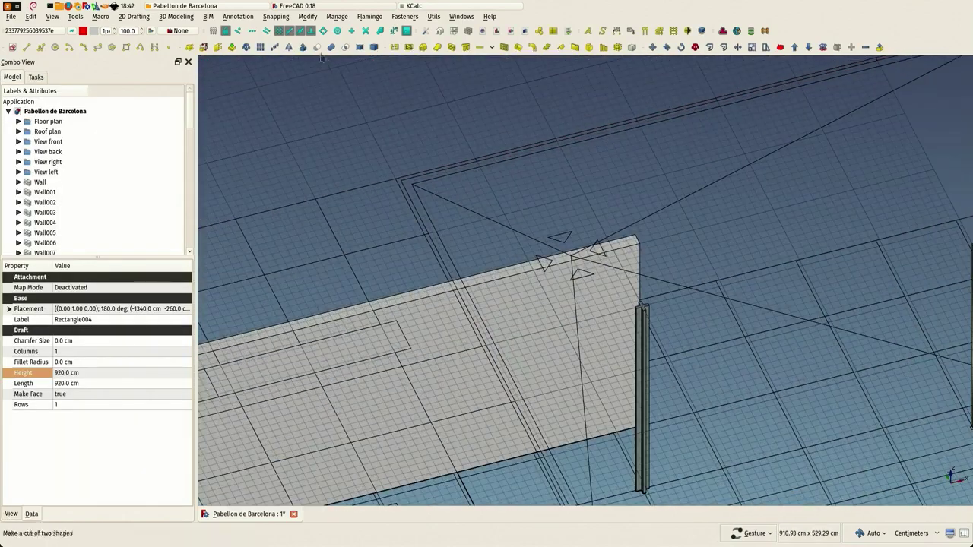
left_click(291, 149)
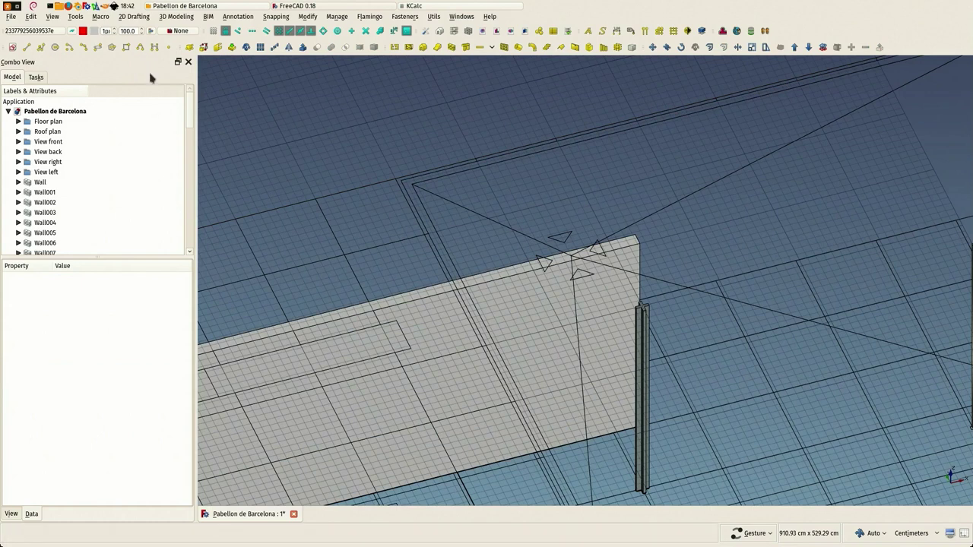
scroll(271, 155, "down", 4)
right_click_drag(305, 170, 364, 251)
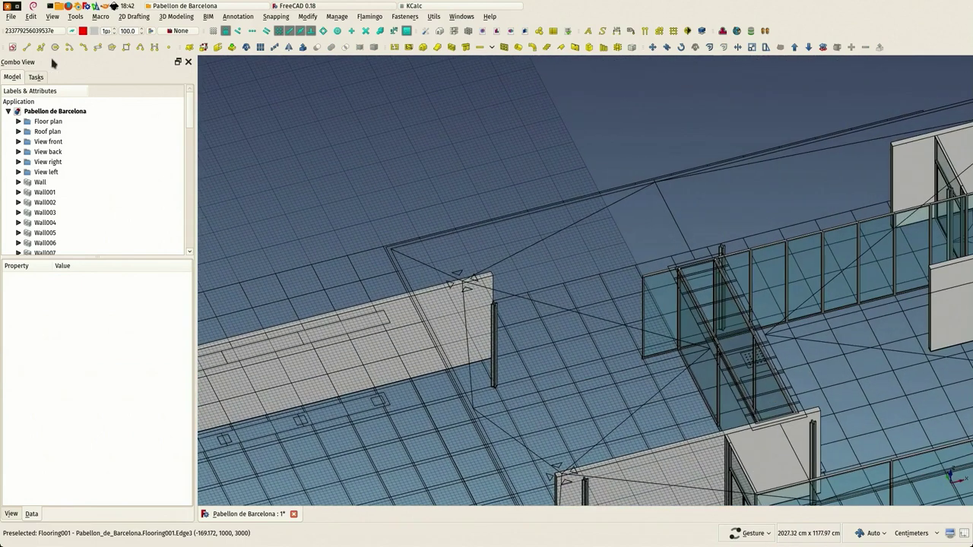
left_click(125, 47)
scroll(387, 248, "up", 3)
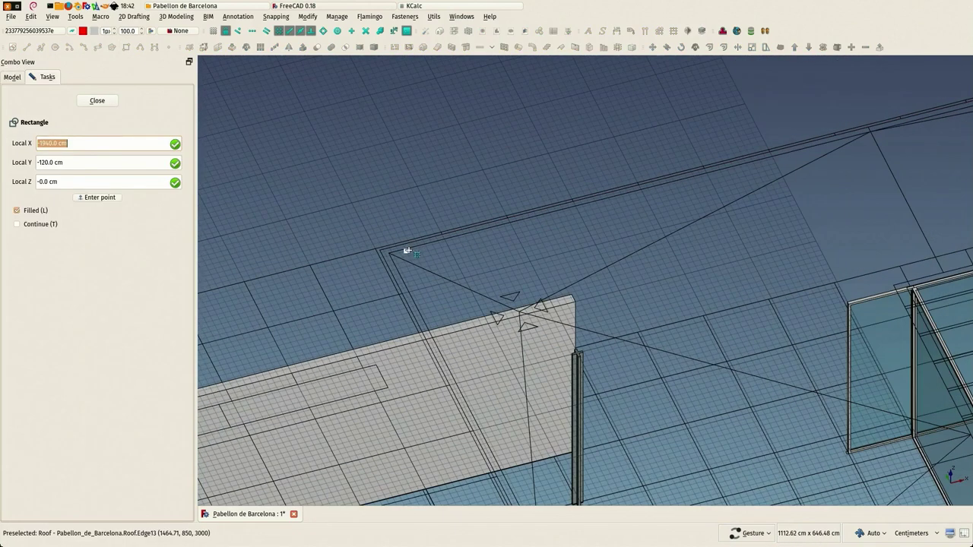
scroll(339, 148, "down", 5)
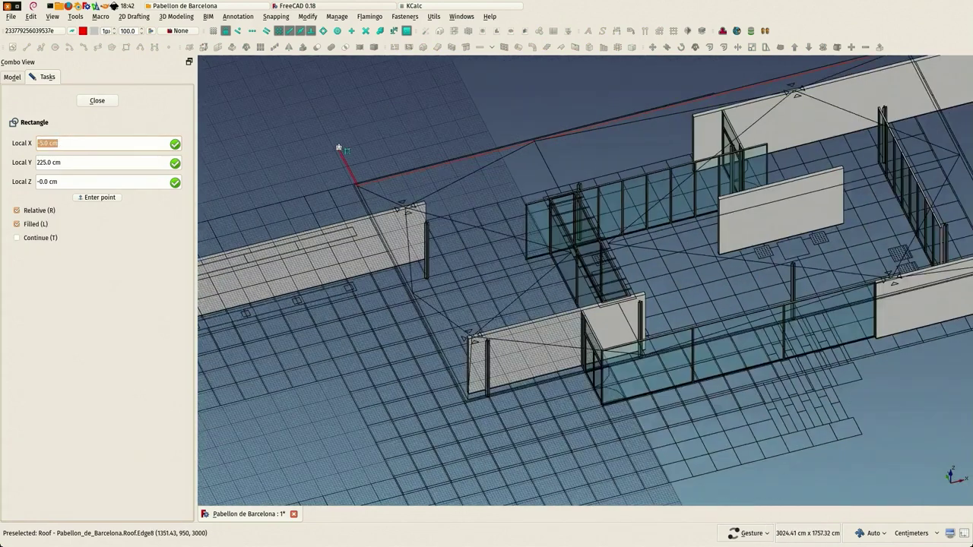
scroll(643, 206, "up", 8)
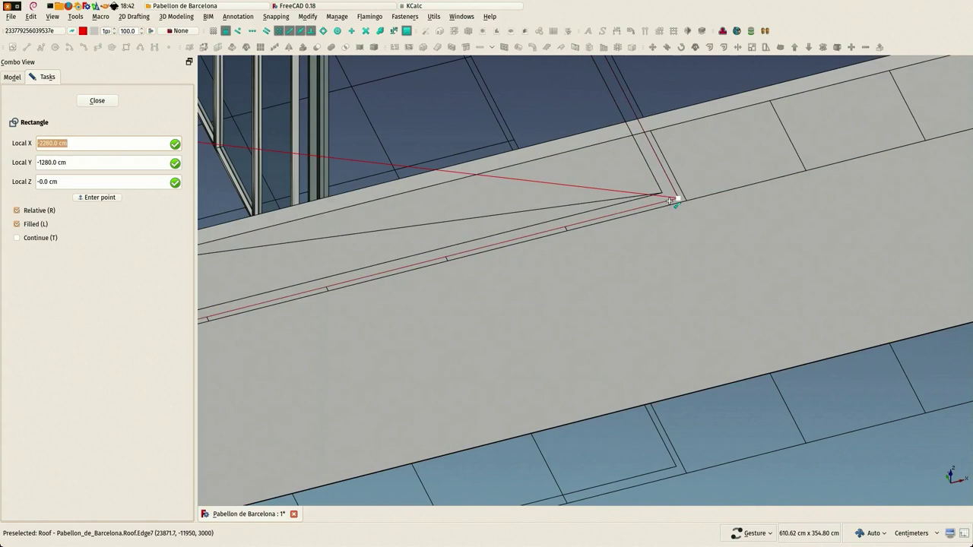
left_click(670, 203)
scroll(667, 217, "down", 8)
scroll(278, 180, "up", 2)
right_click_drag(275, 180, 498, 215)
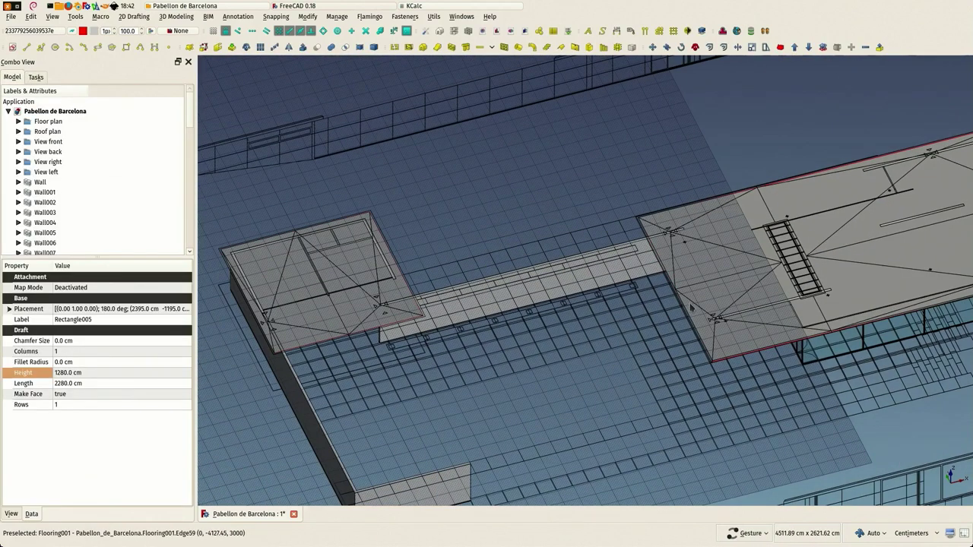
Step: Check the main roof rectangle's corners against the plan outlines and delete the rectangle
scroll(748, 361, "up", 4)
scroll(659, 395, "up", 8)
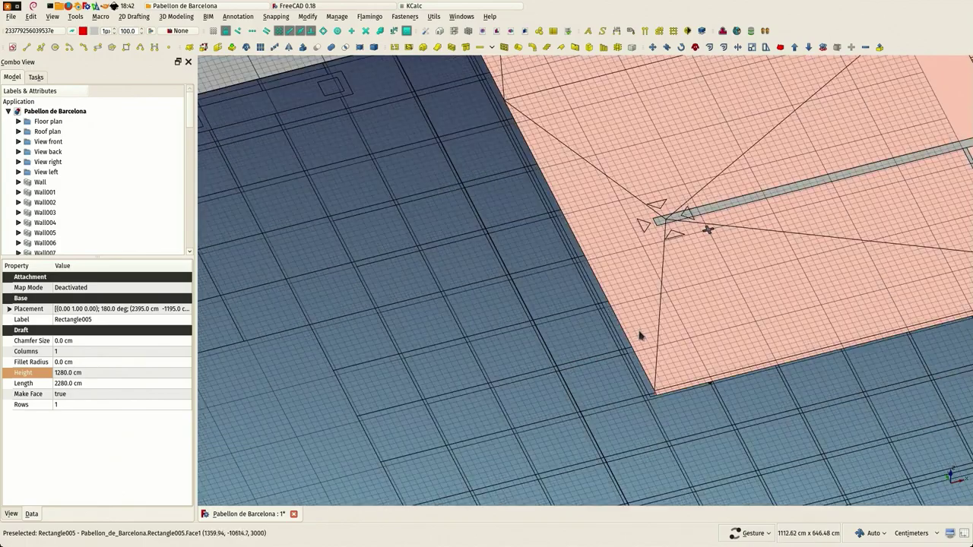
scroll(666, 395, "down", 6)
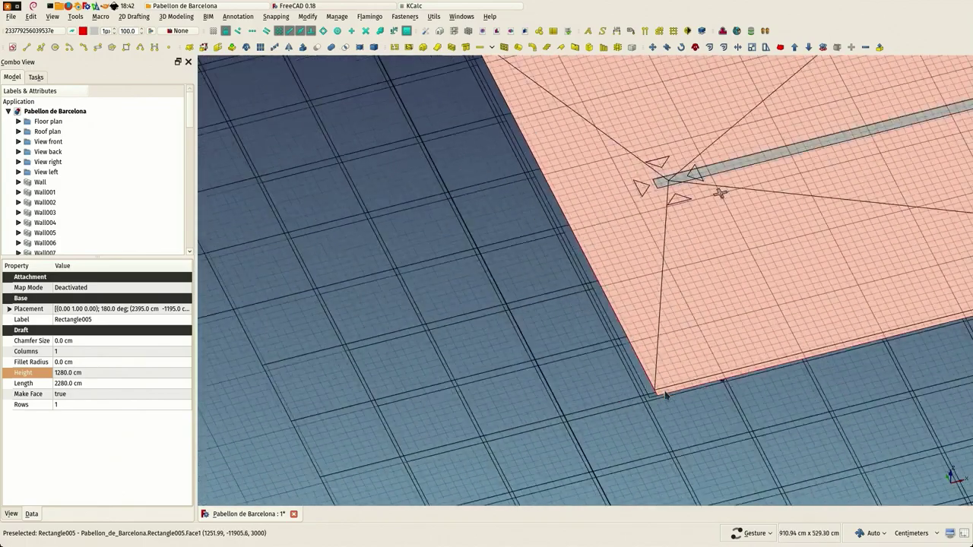
scroll(554, 210, "up", 5)
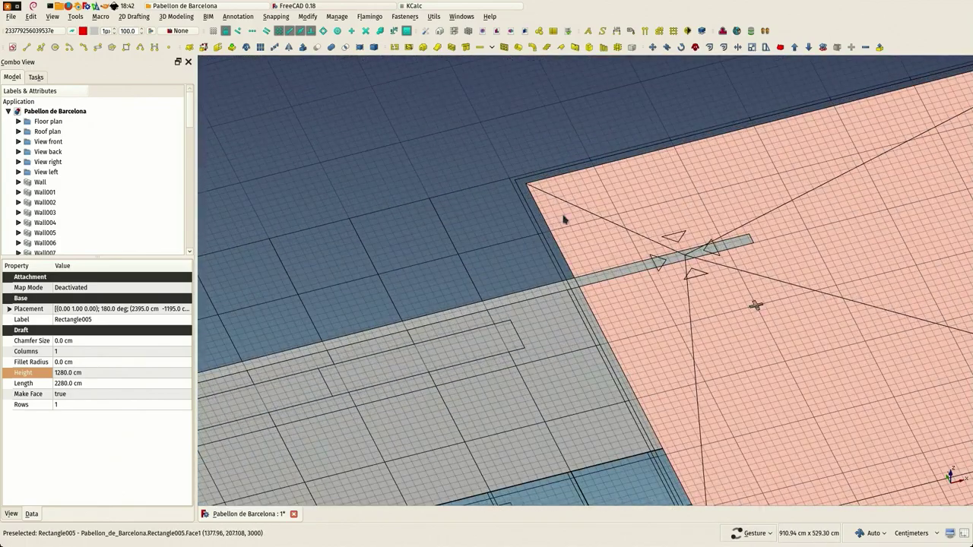
scroll(564, 219, "down", 4)
key("Delete")
Step: Examine the roof plan's nested outlines at the main roof's corner and across both buildings
scroll(496, 199, "up", 3)
right_click_drag(488, 178, 284, 119)
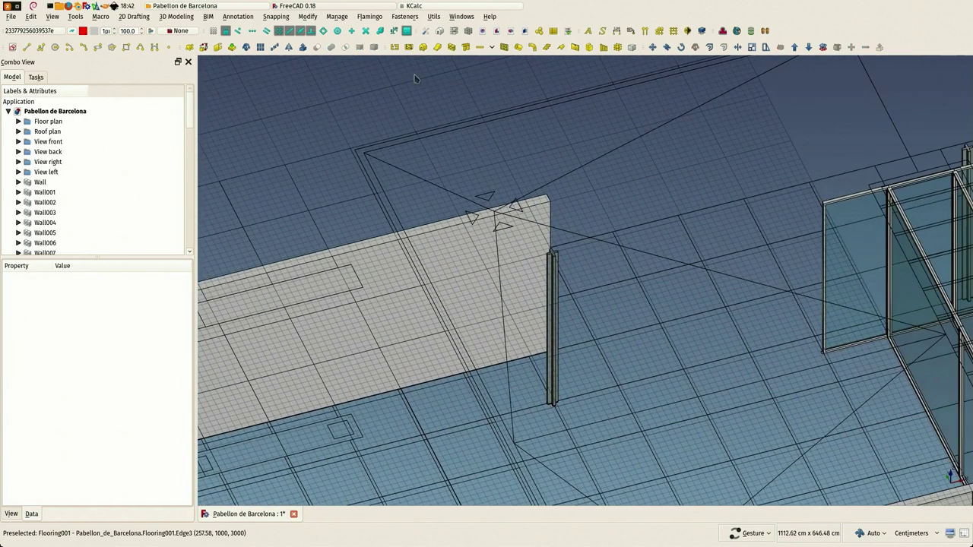
scroll(387, 166, "down", 4)
right_click_drag(459, 183, 913, 240)
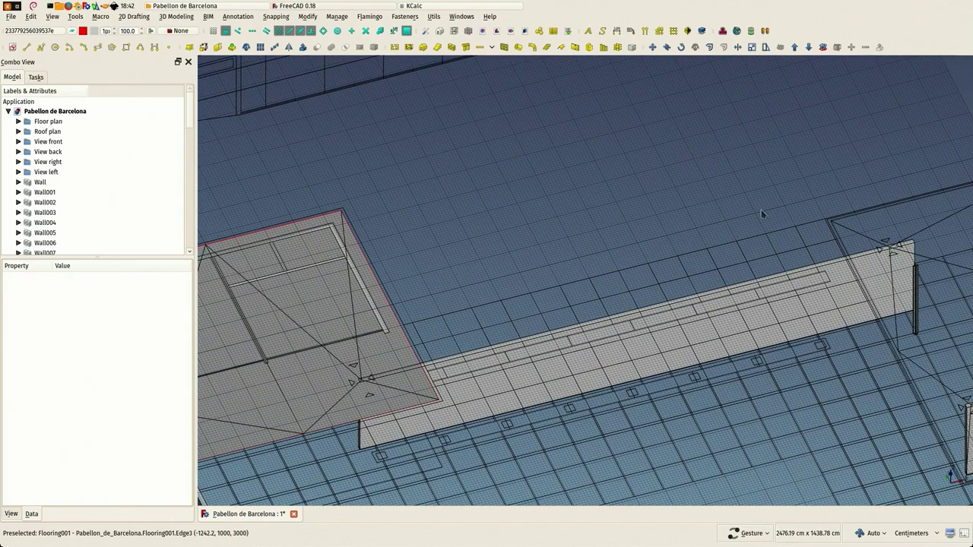
right_click_drag(761, 213, 358, 167)
scroll(492, 166, "down", 1)
right_click_drag(558, 306, 460, 82)
scroll(565, 390, "down", 3)
scroll(478, 232, "up", 6)
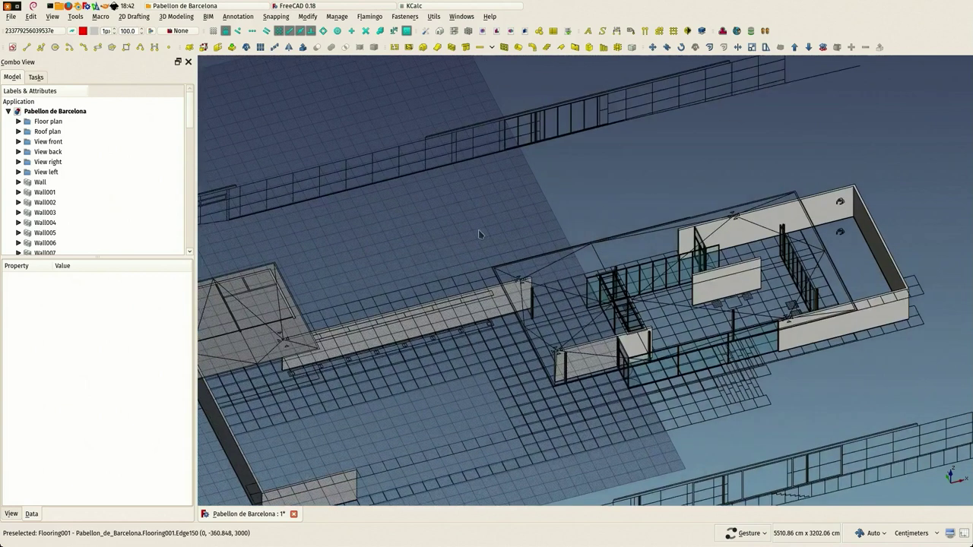
scroll(426, 101, "up", 1)
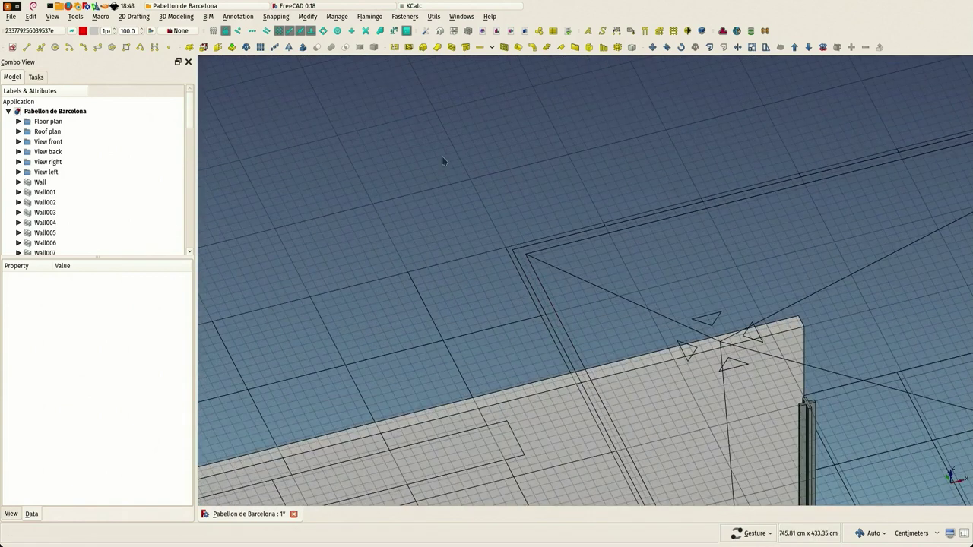
scroll(442, 156, "up", 1)
Step: Toggle the main roof slab's visibility to compare it with the roof plan's outlines, leaving it hidden
scroll(21, 245, "down", 15)
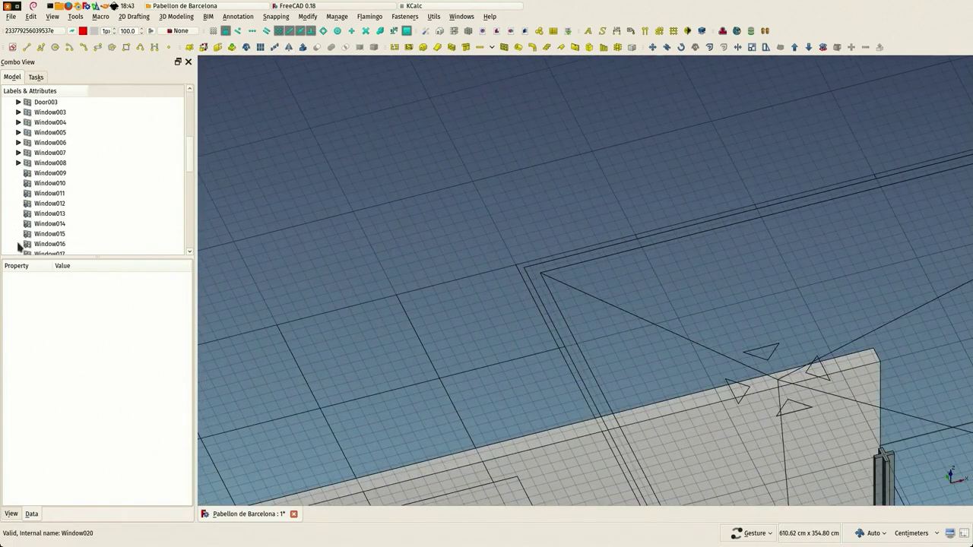
left_click(44, 235)
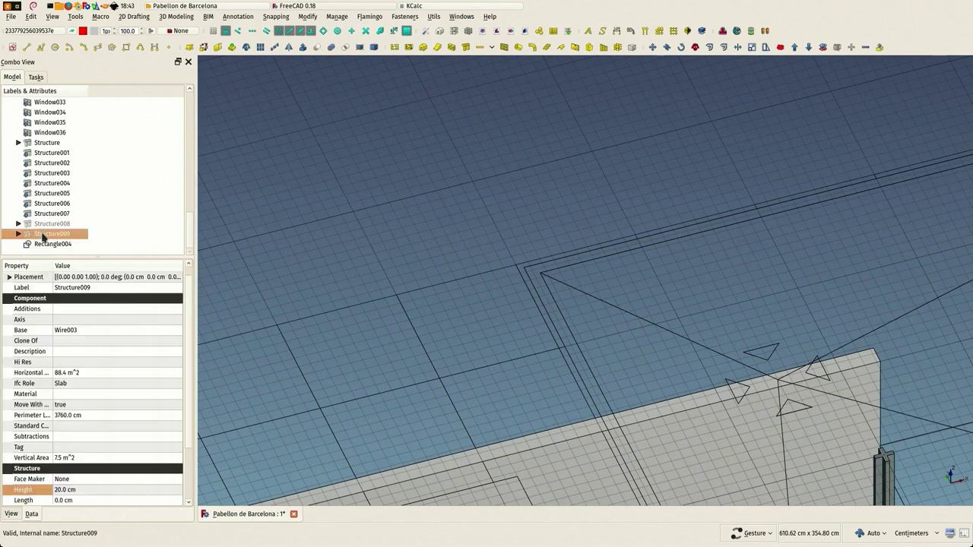
left_click(43, 224)
key("space")
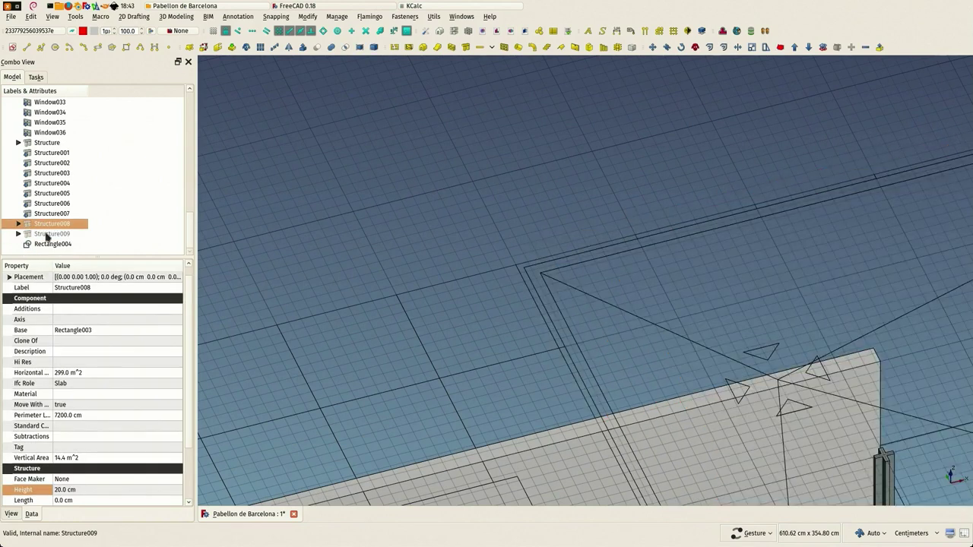
left_click(379, 198)
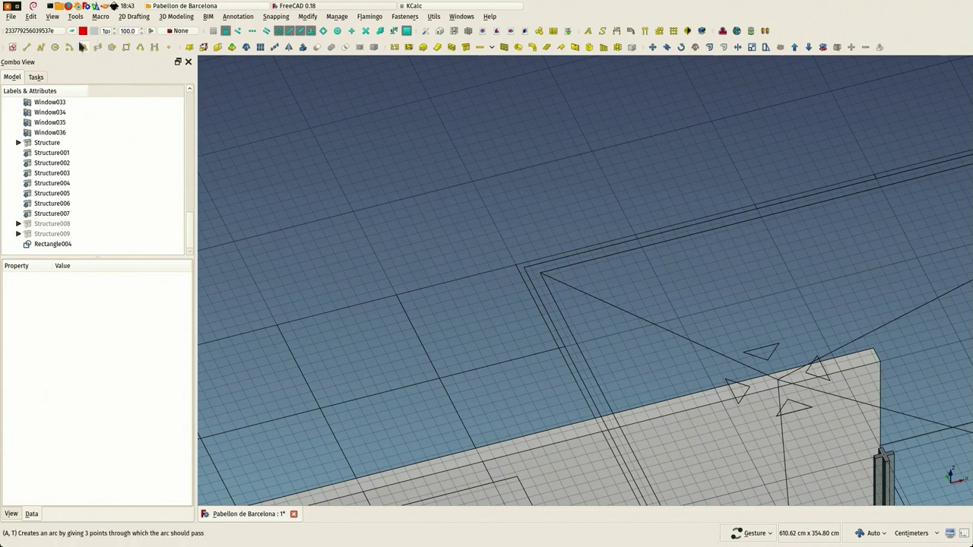
Step: Draw a filled 2290 x 1290 cm rectangle over the main building, corner to corner on the roof plan's middle outline
left_click(124, 48)
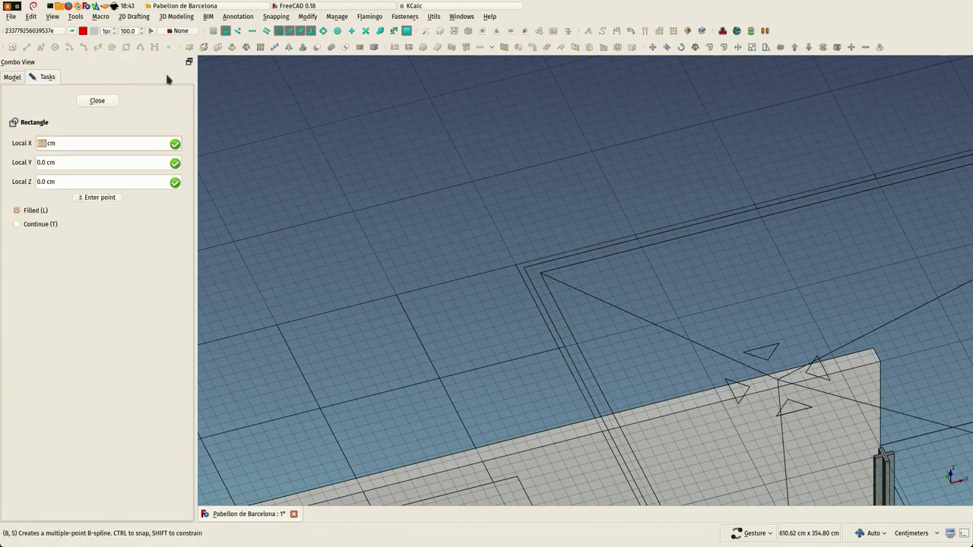
left_click(525, 268)
scroll(428, 201, "down", 6)
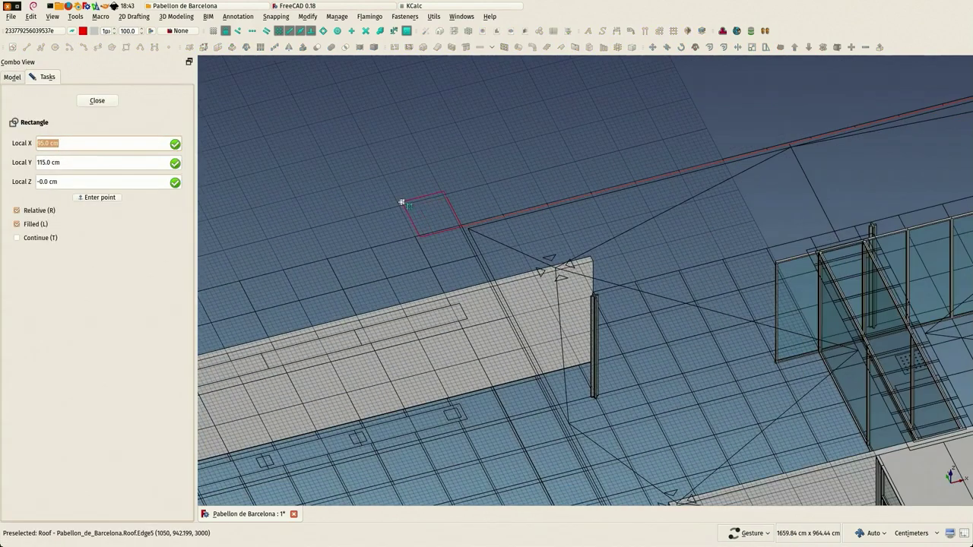
scroll(791, 257, "up", 6)
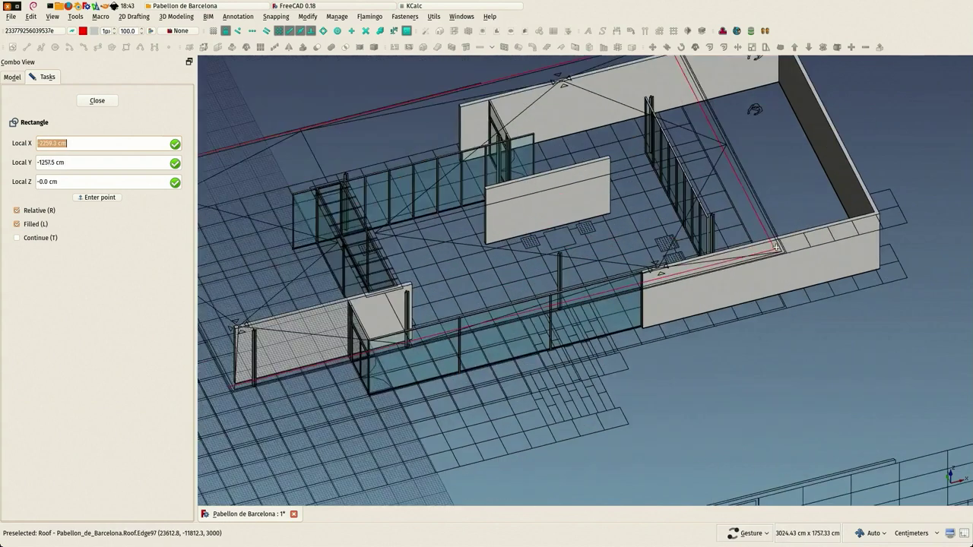
left_click(794, 259)
scroll(408, 264, "down", 8)
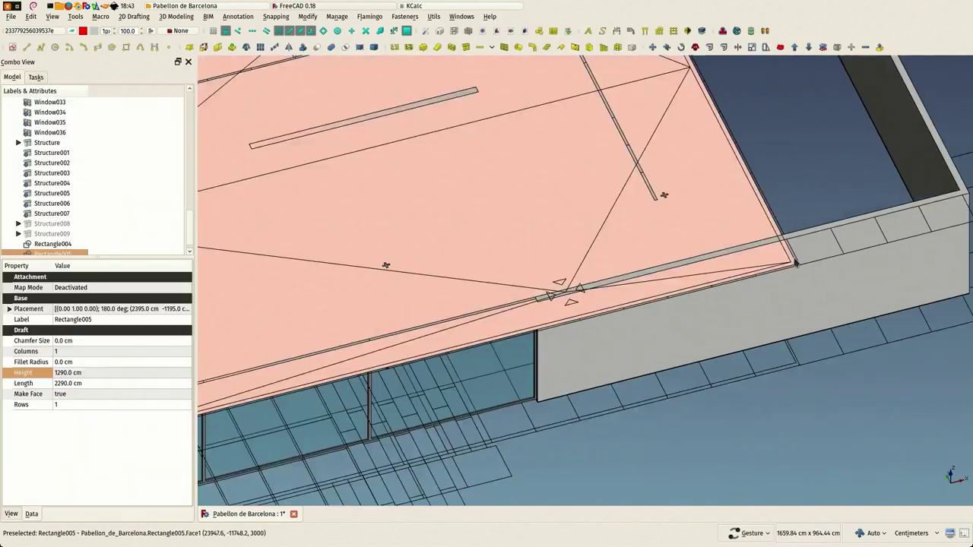
scroll(439, 265, "up", 3)
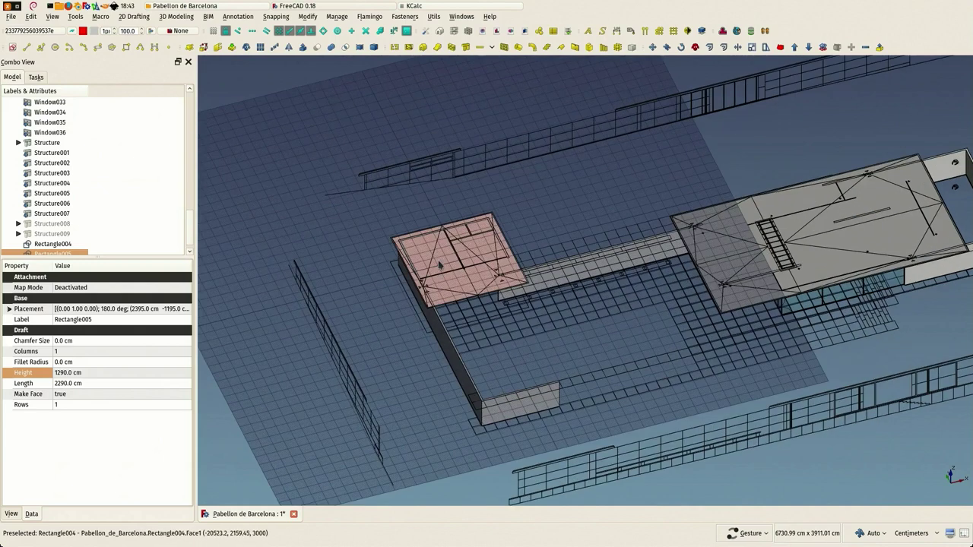
Step: Show both roof slabs again and select the two upper-layer rectangles in the front view
left_click(53, 214)
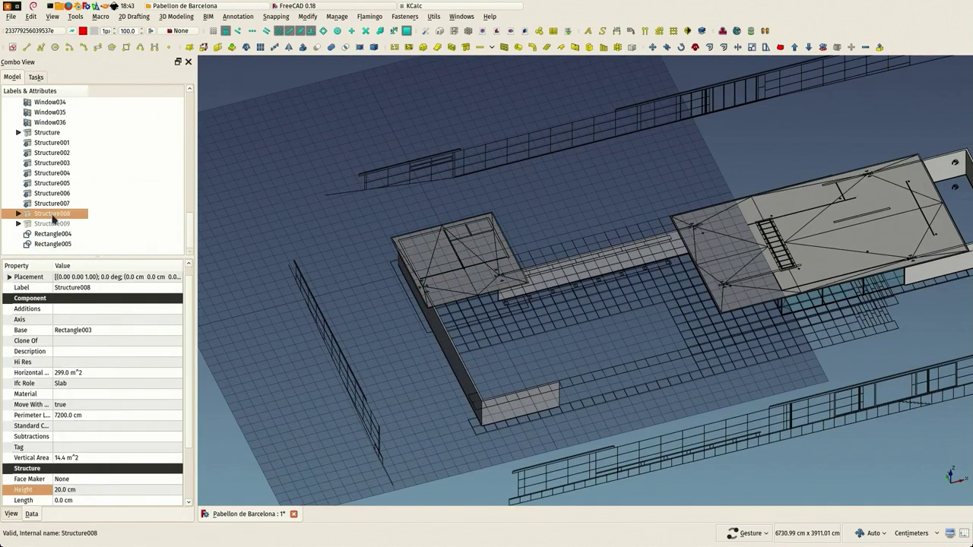
left_click(52, 235)
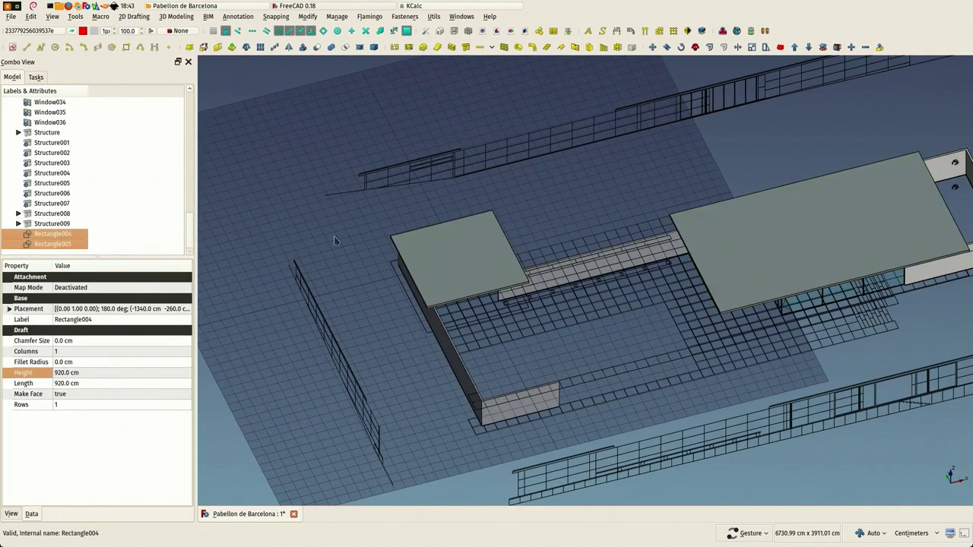
key("1")
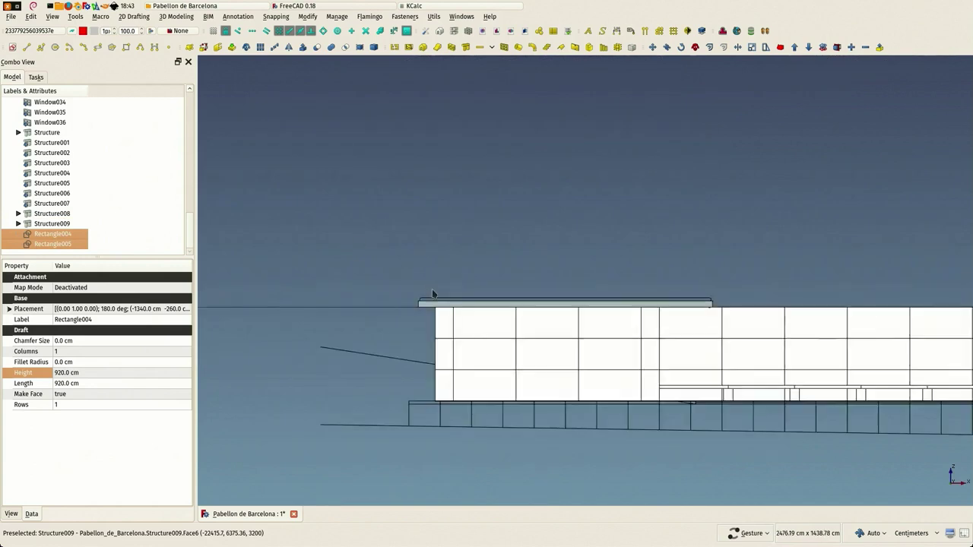
scroll(432, 294, "up", 3)
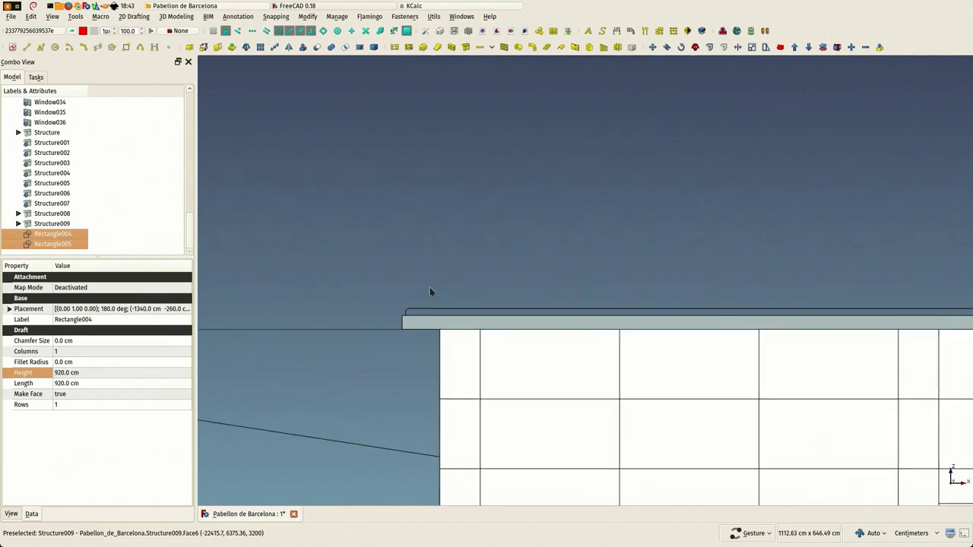
Step: Set the working plane to Auto and move both selected rectangles up 20 cm to the roof slabs' upper edge
left_click(47, 32)
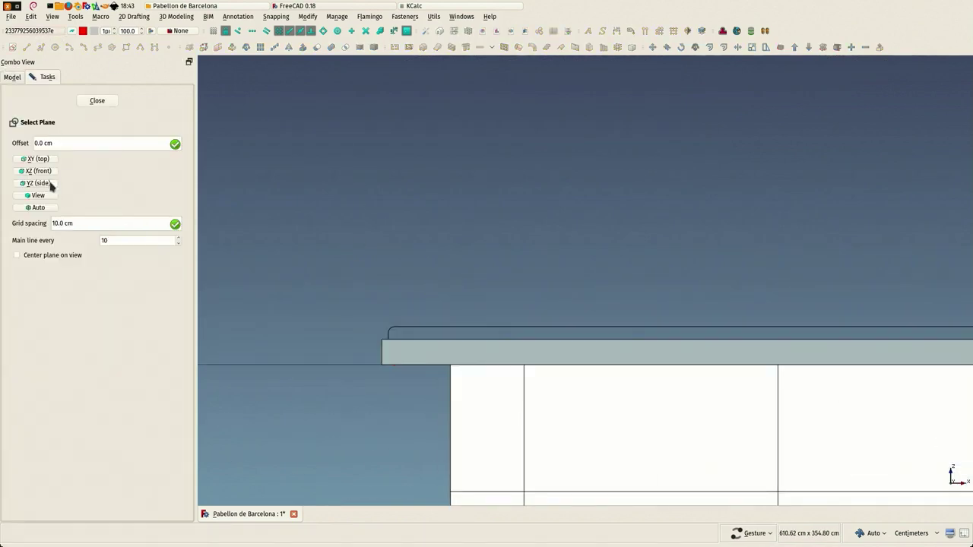
left_click(43, 207)
scroll(365, 363, "up", 3)
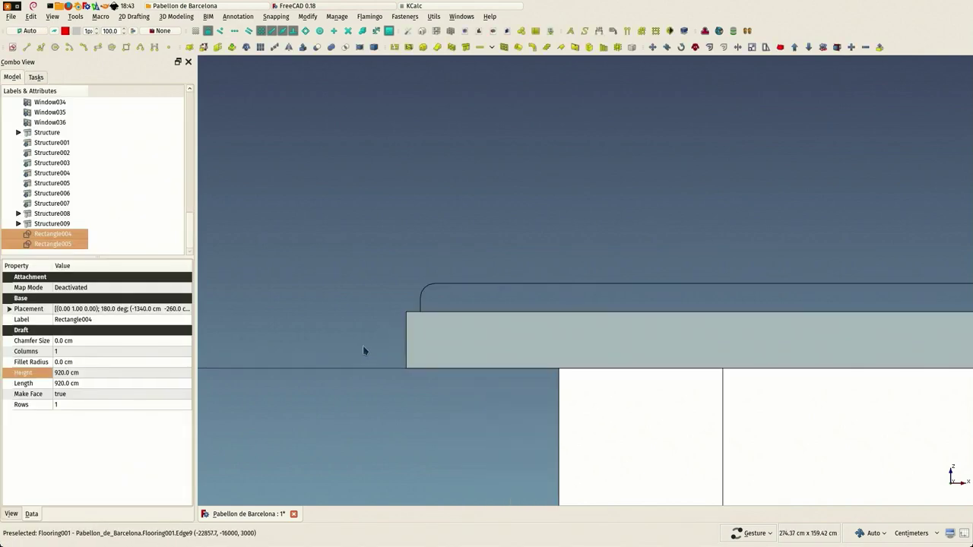
key("m")
key("v")
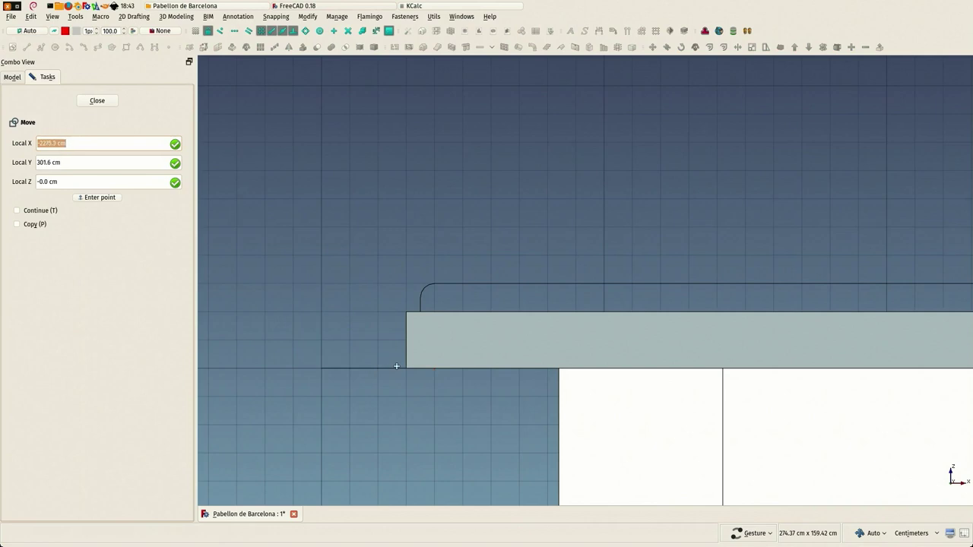
left_click(406, 368)
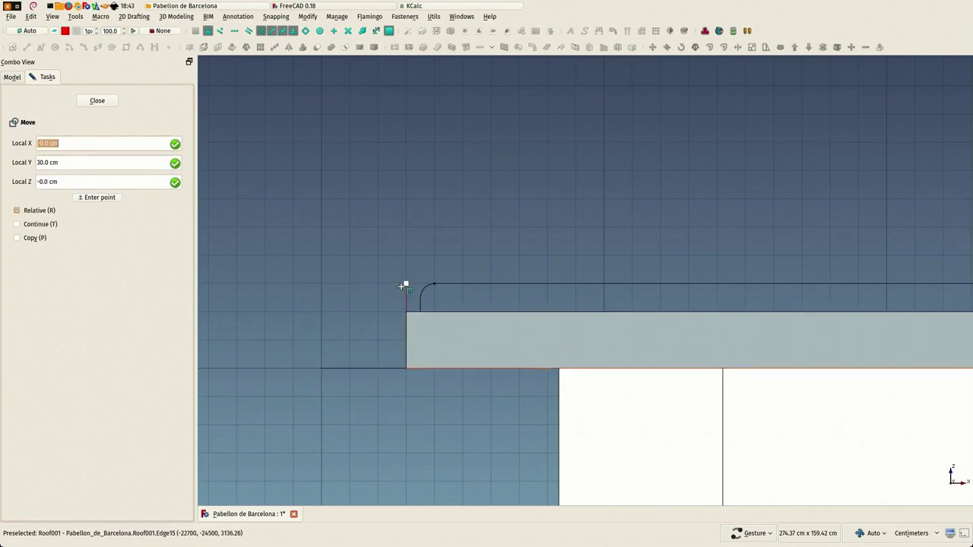
key("y")
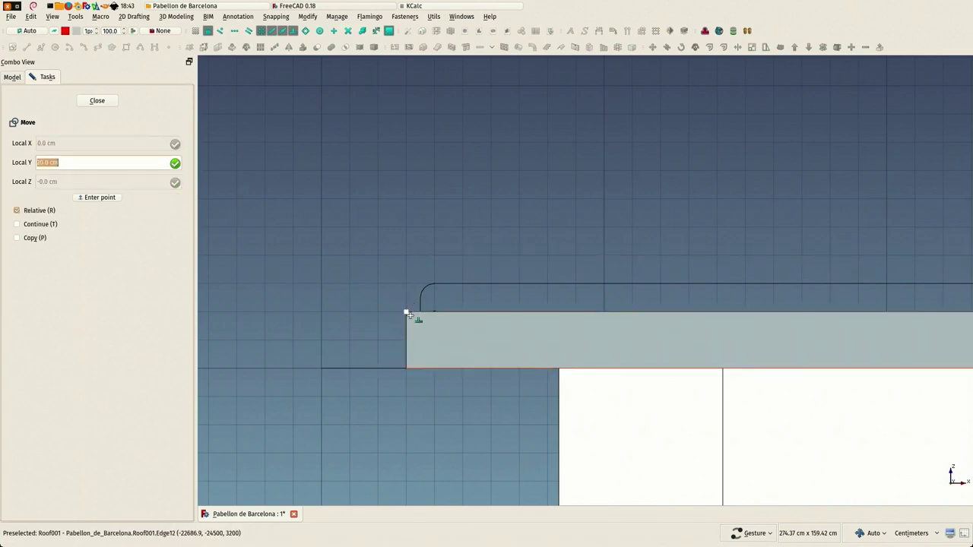
left_click(407, 311)
Step: Turn both raised rectangles into structure objects
scroll(391, 256, "down", 6)
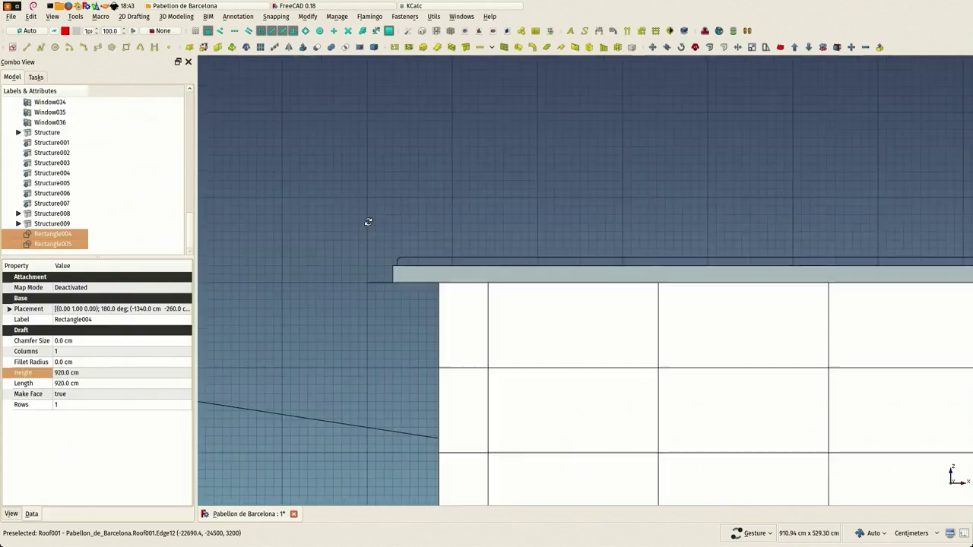
left_click_drag(368, 221, 449, 284)
scroll(449, 284, "down", 6)
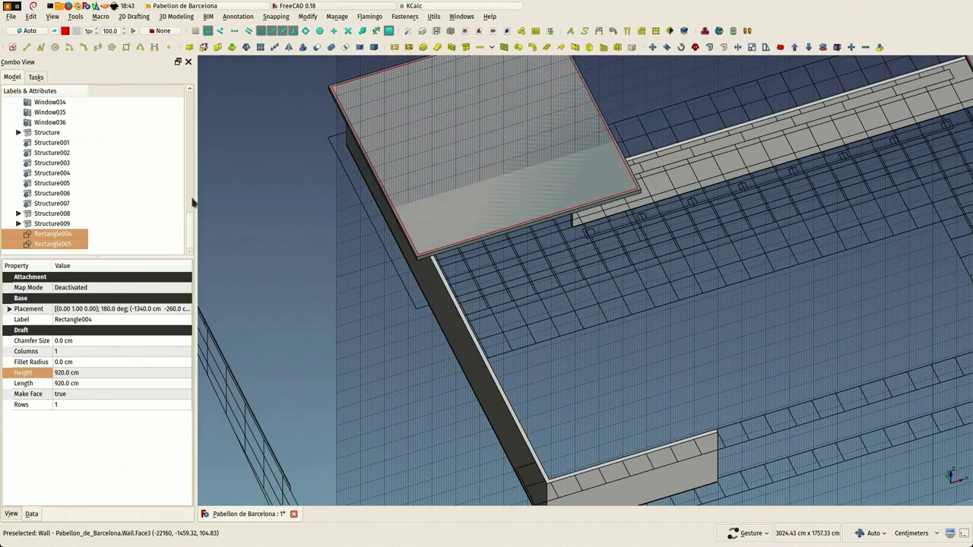
left_click(467, 47)
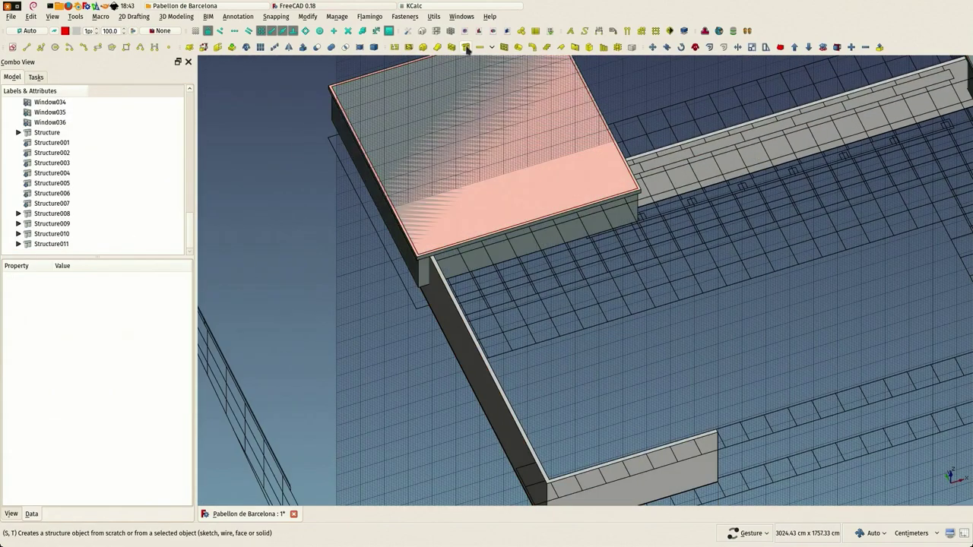
Step: Set the Z component of both new structures' normal to 1 so they extrude upward
left_click(52, 233)
left_click(51, 244, "ctrl")
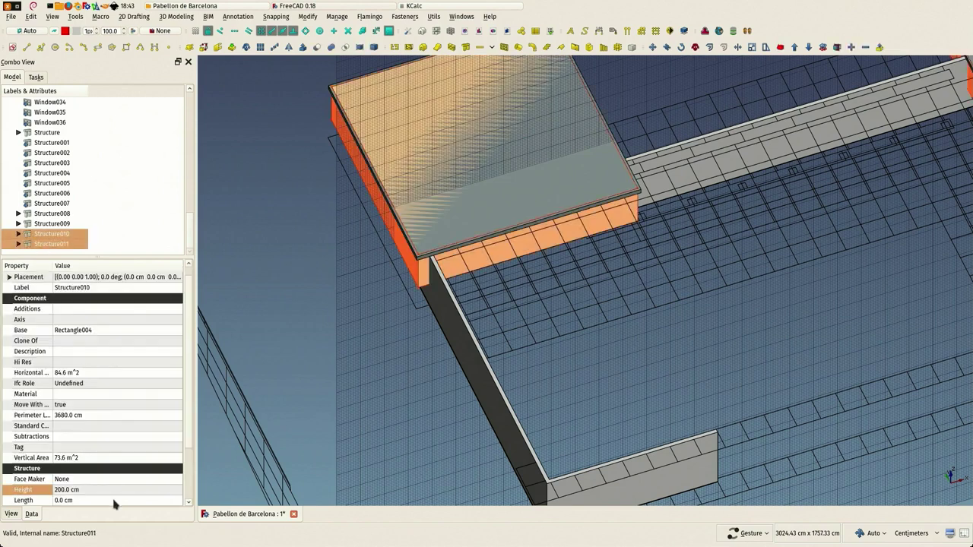
scroll(116, 498, "down", 2)
left_click(9, 459)
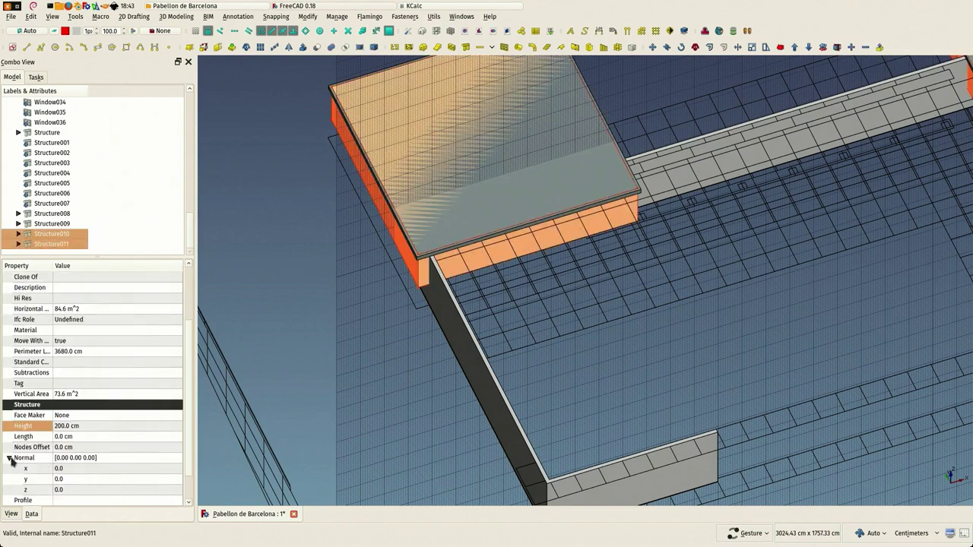
left_click(101, 491)
key("Return")
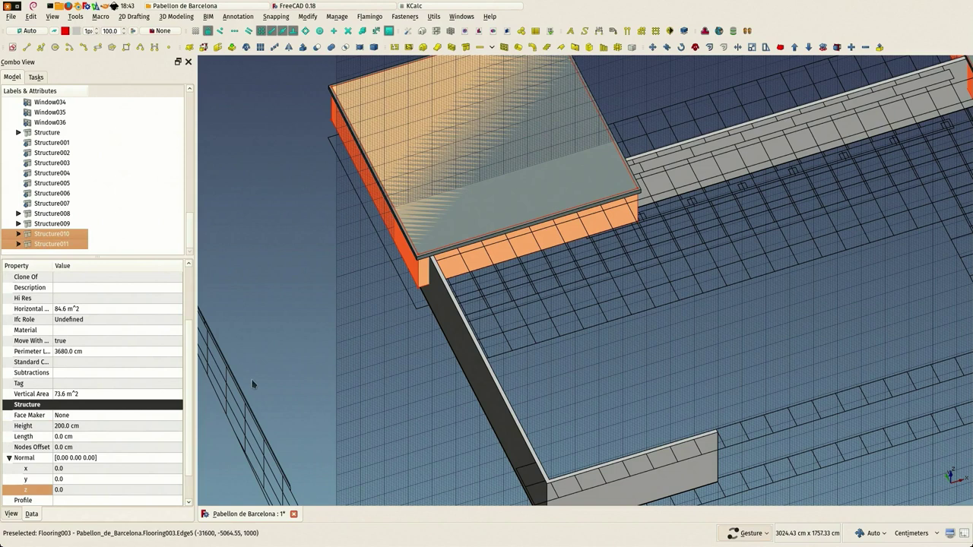
left_click(68, 490)
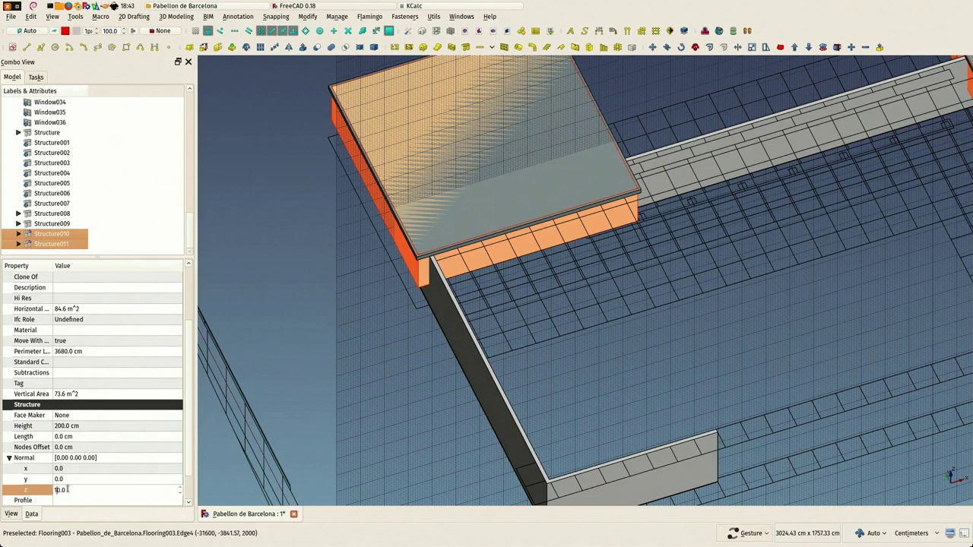
key("Return")
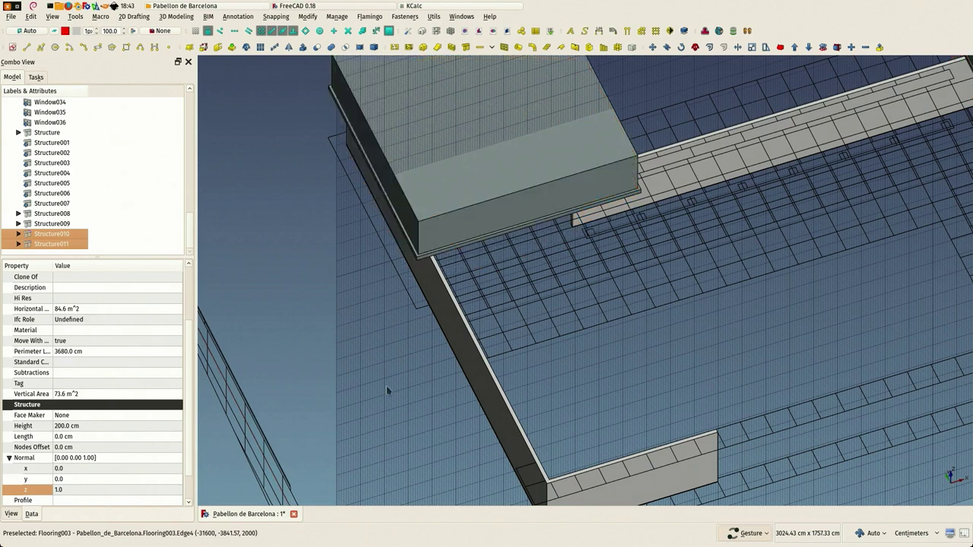
Step: Set the height of both upper roof structures to 10 cm, checking against the elevation outline in the front view
key("1")
scroll(460, 271, "up", 5)
scroll(441, 270, "up", 3)
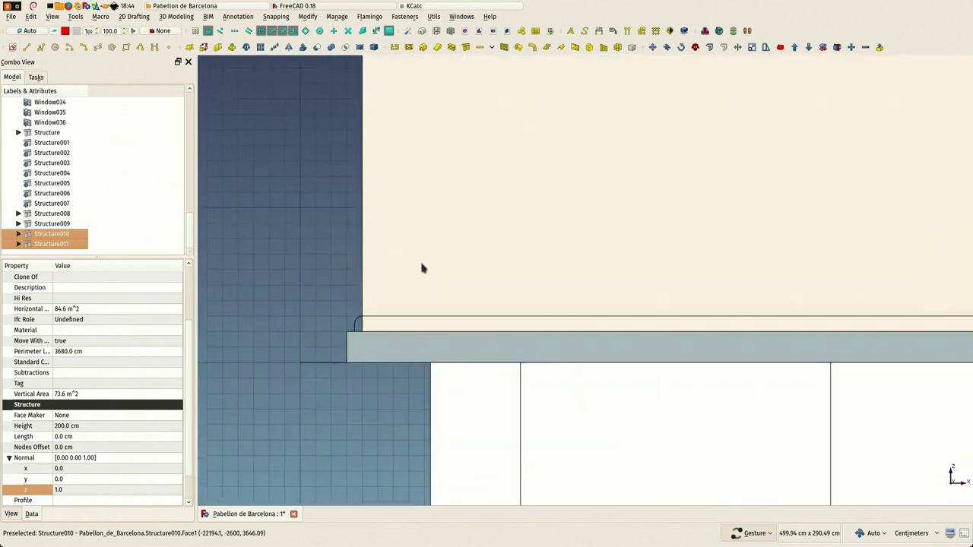
left_click(86, 427)
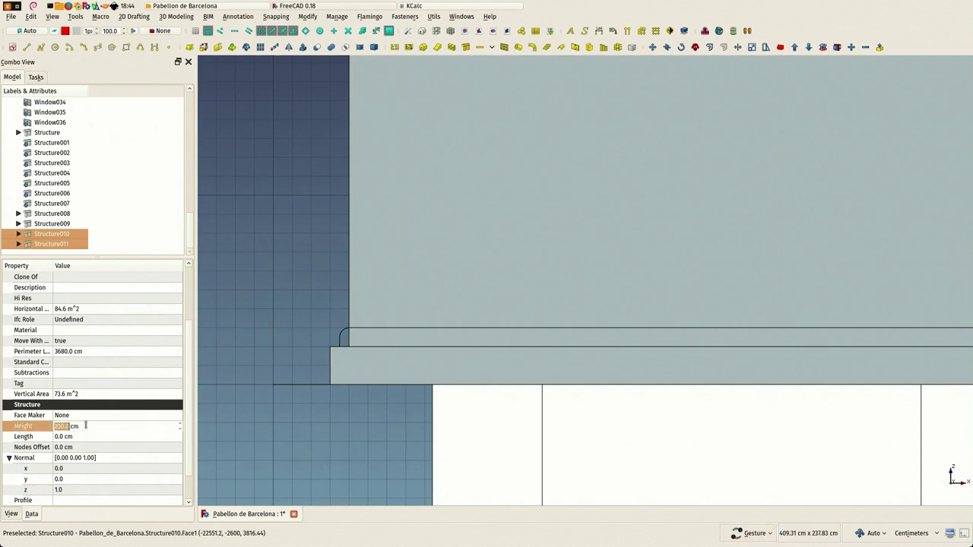
type("10")
key("Return")
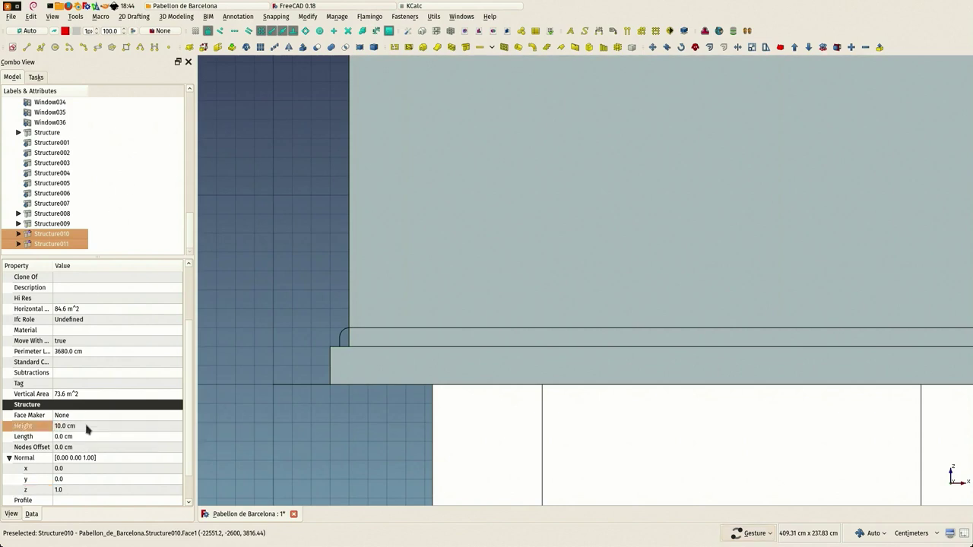
Step: Examine the upper roof layers against the elevation outline and around the small building's roof corners
scroll(327, 289, "down", 5)
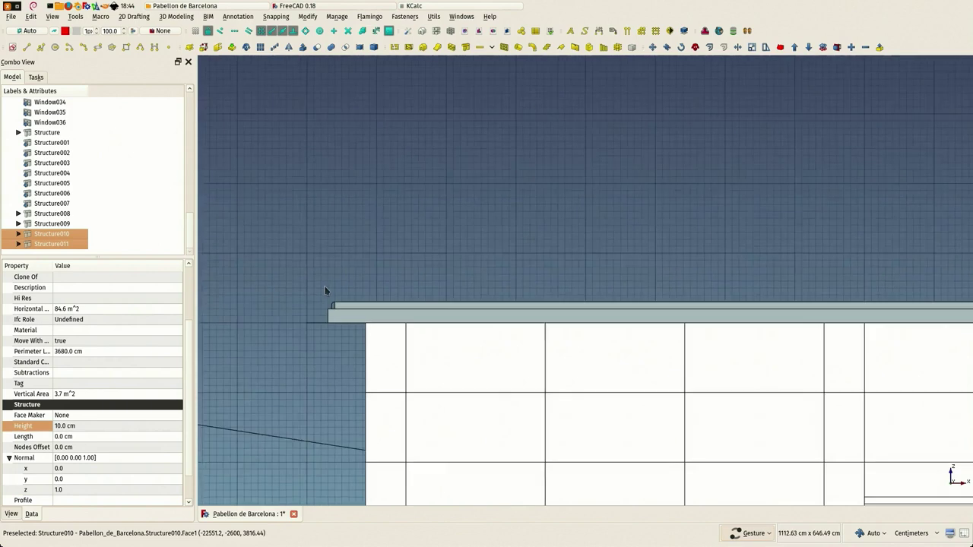
scroll(494, 288, "up", 4)
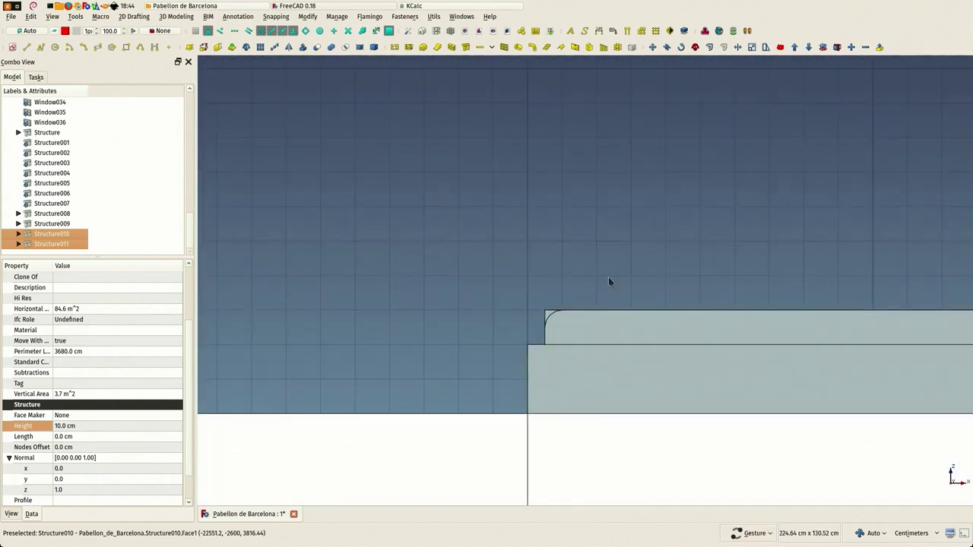
scroll(608, 276, "down", 6)
left_click_drag(469, 184, 549, 209)
scroll(549, 209, "down", 4)
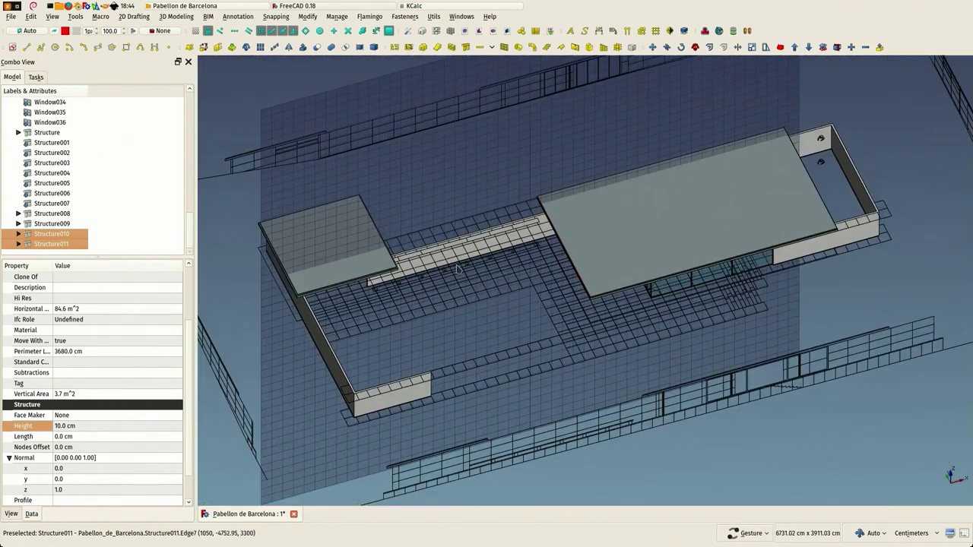
right_click_drag(297, 286, 441, 298)
scroll(441, 301, "up", 3)
scroll(443, 303, "up", 7)
scroll(454, 324, "down", 6)
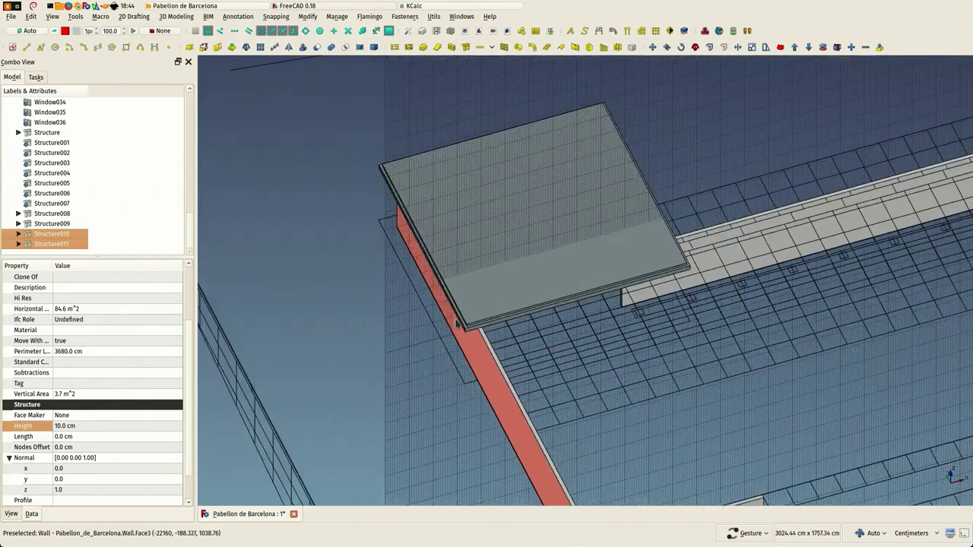
left_click_drag(637, 225, 540, 219)
scroll(651, 290, "up", 3)
scroll(644, 291, "down", 4)
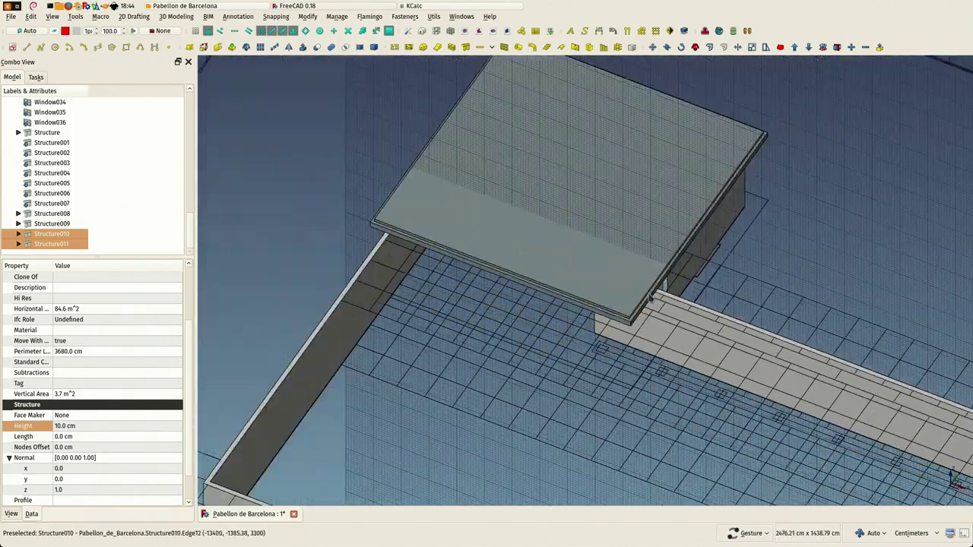
left_click_drag(449, 285, 446, 263)
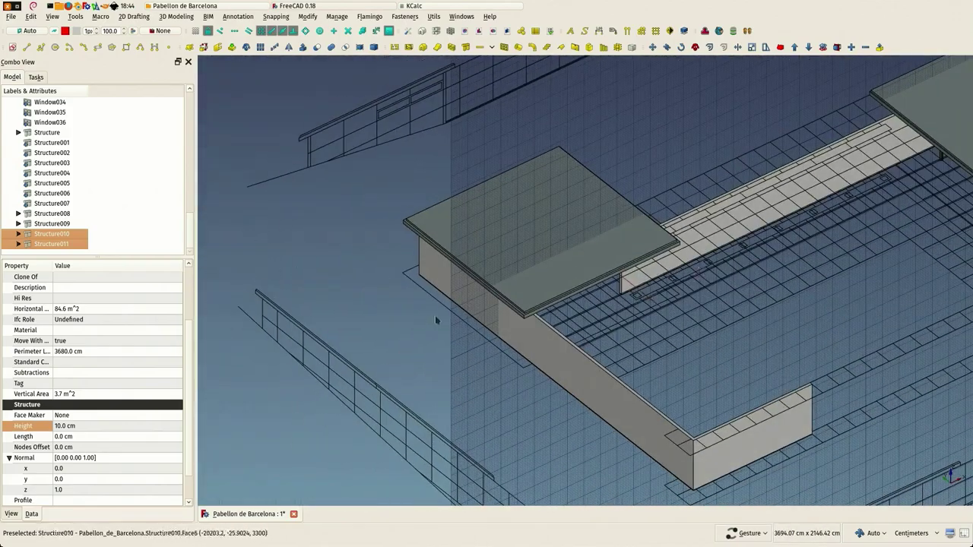
Step: Clear the selection and set the working plane to XY (top)
left_click_drag(437, 319, 392, 331)
left_click(392, 331)
left_click_drag(528, 406, 436, 449)
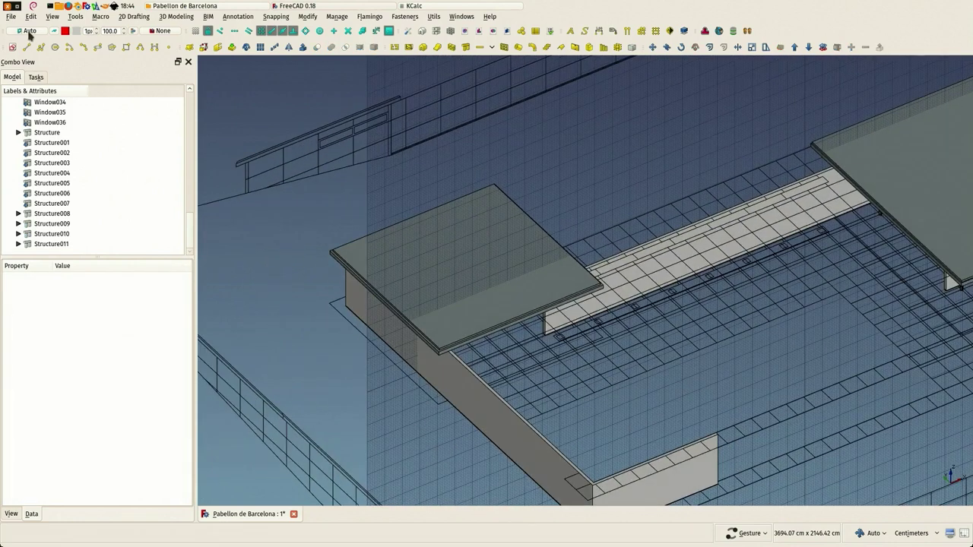
left_click(30, 31)
left_click(36, 159)
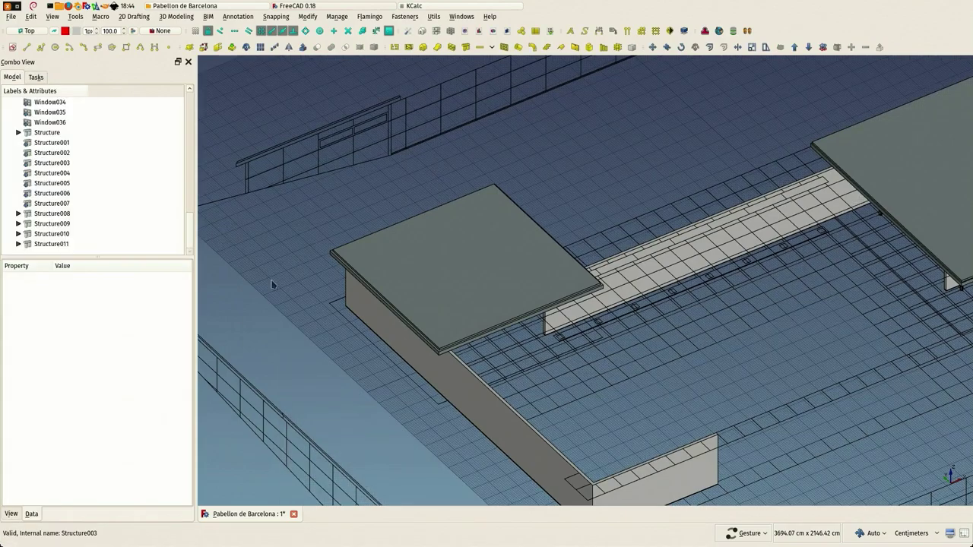
Step: Examine the stepped roof edges of the small building from several angles
scroll(322, 267, "up", 6)
scroll(480, 242, "down", 3)
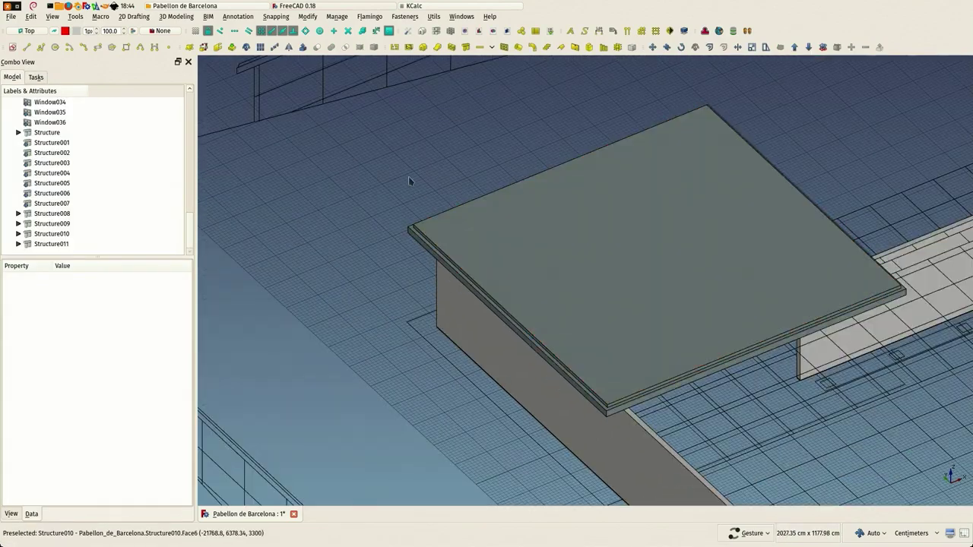
left_click_drag(408, 176, 429, 149)
right_click_drag(638, 216, 328, 204)
scroll(418, 193, "down", 3)
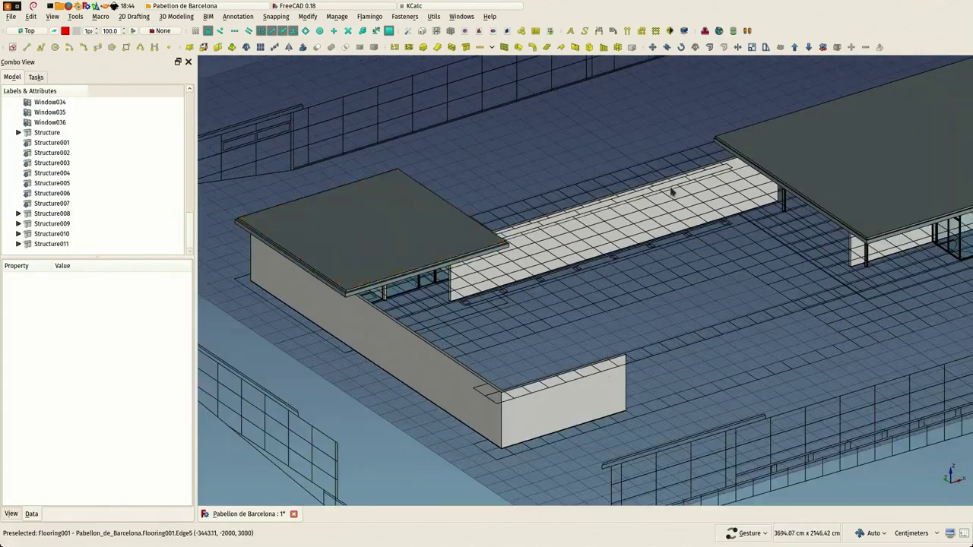
left_click_drag(672, 189, 696, 202)
scroll(341, 233, "up", 2)
right_click_drag(376, 228, 533, 249)
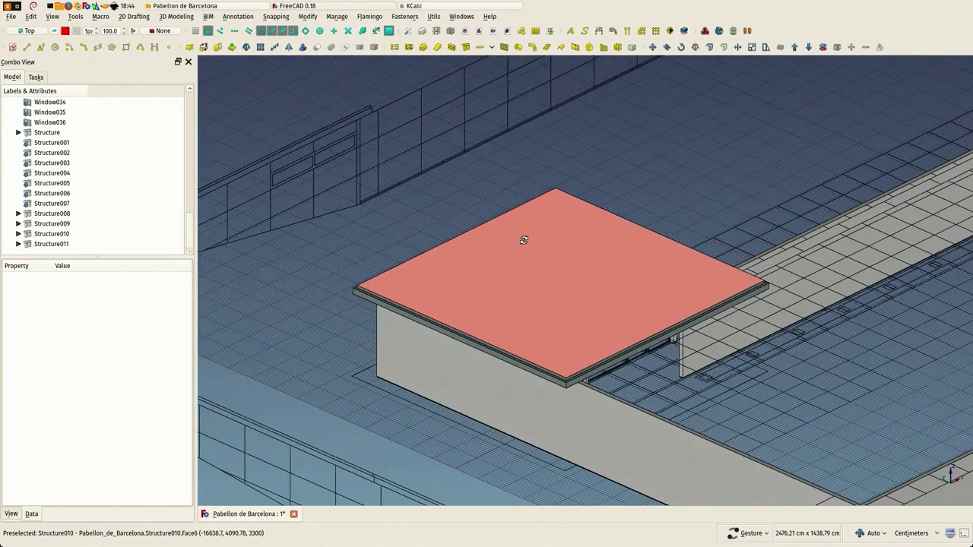
left_click_drag(524, 239, 460, 225)
Step: Save the document and switch to the Part workbench
left_click(11, 16)
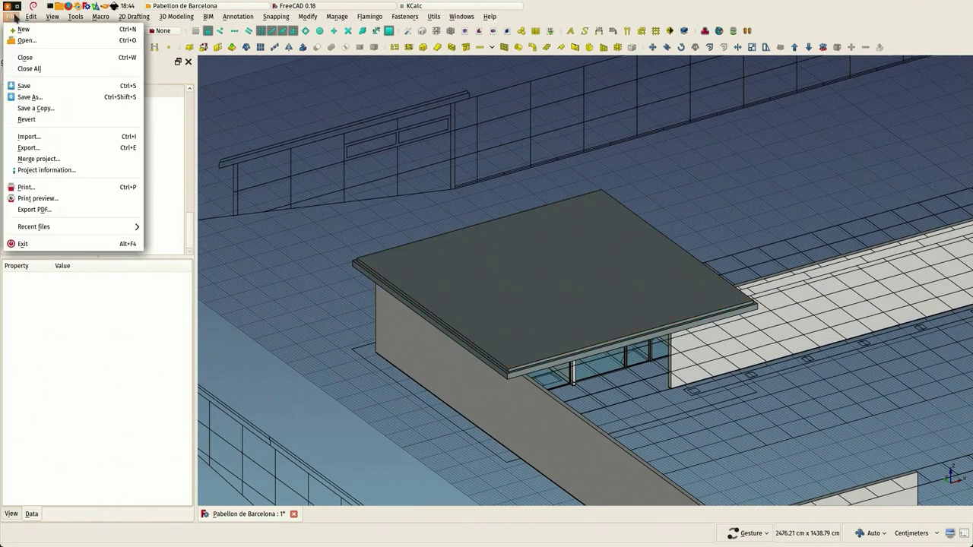
left_click(27, 85)
scroll(334, 201, "up", 5)
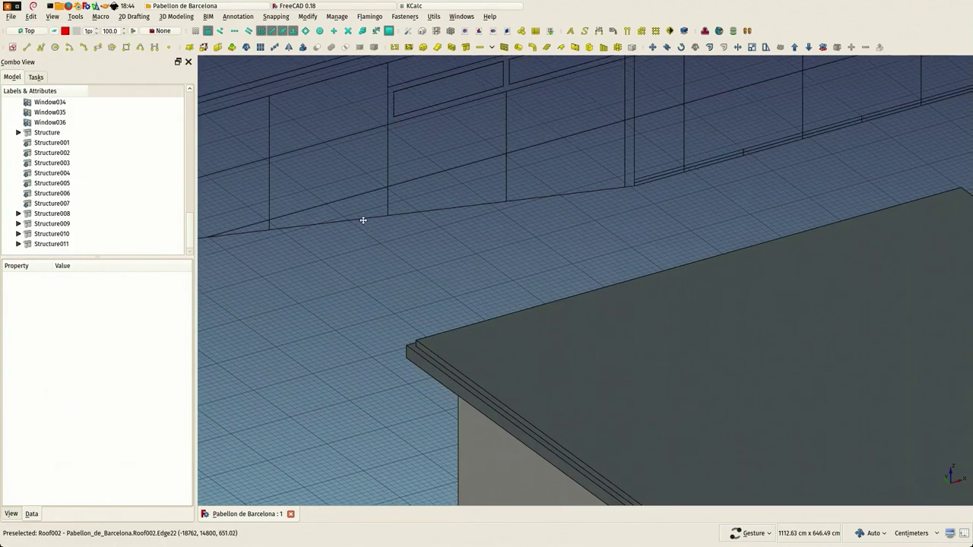
scroll(358, 182, "down", 3)
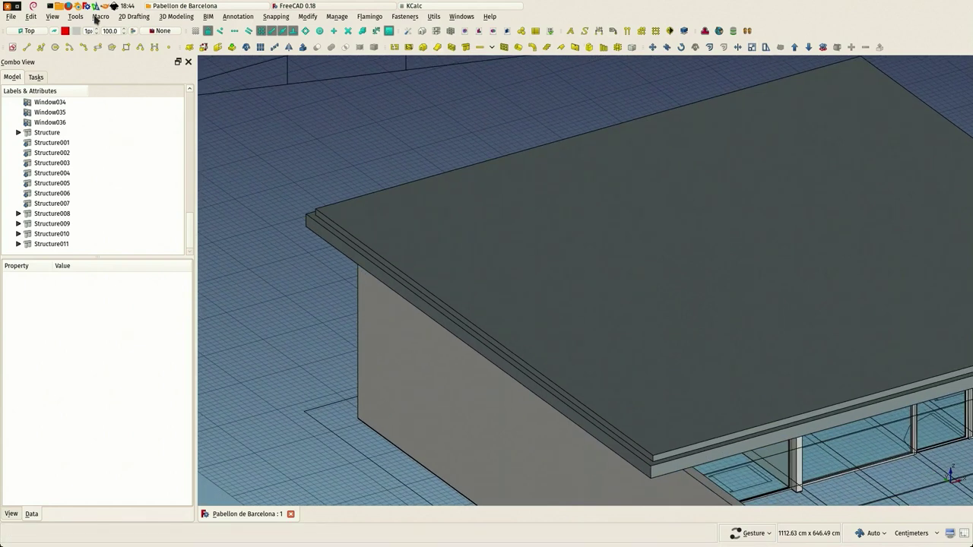
left_click(53, 16)
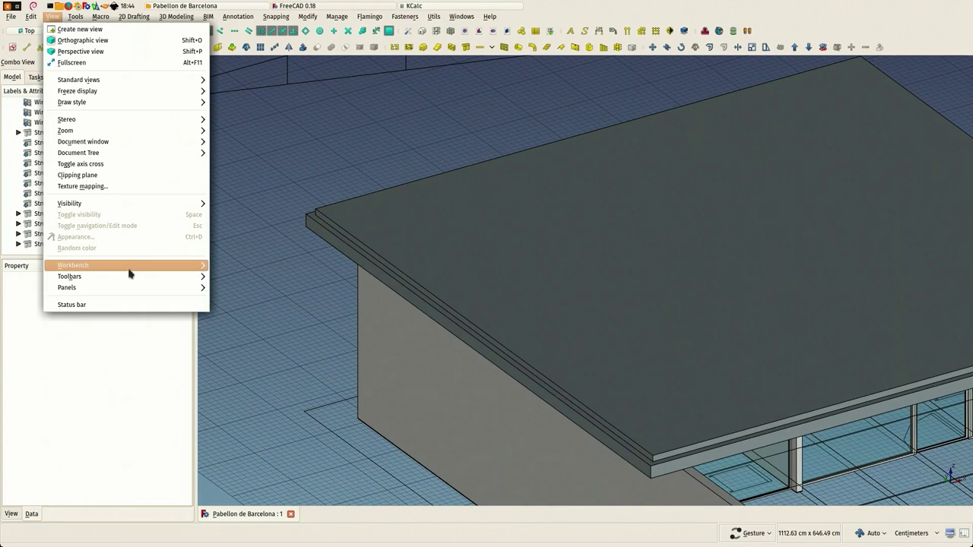
mouse_move(130, 268)
left_click(256, 277)
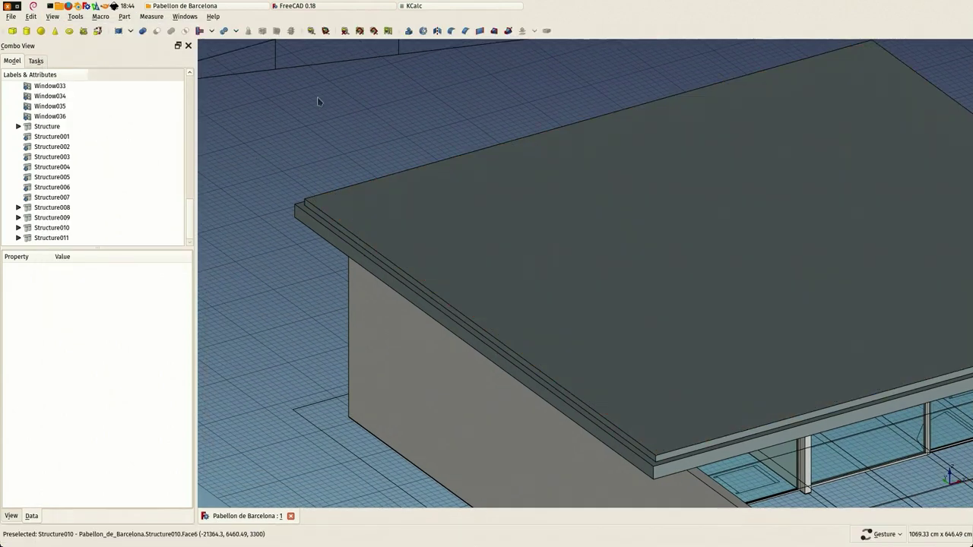
Step: Start a Fillet on the small building's upper roof layer and mark its four top edges for rounding
left_click(453, 31)
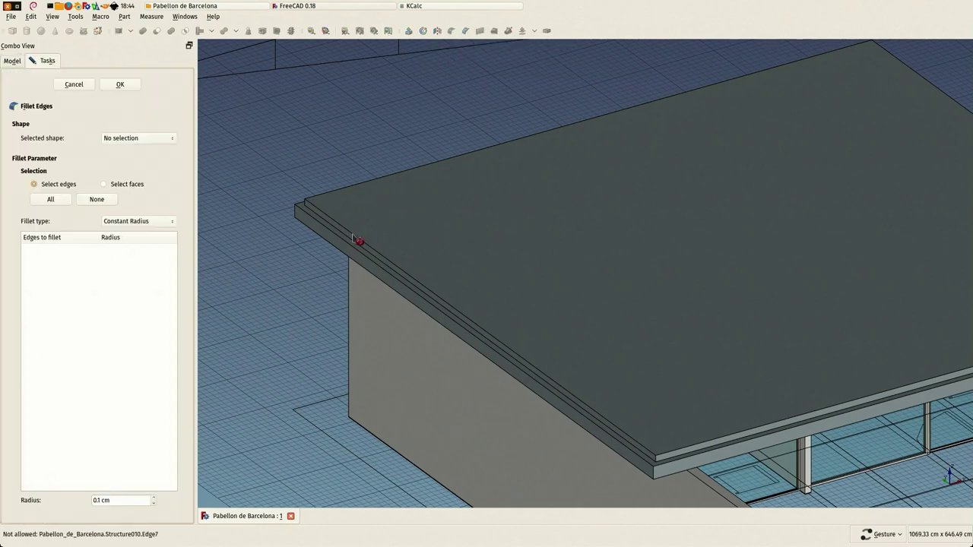
left_click(68, 87)
left_click(432, 219)
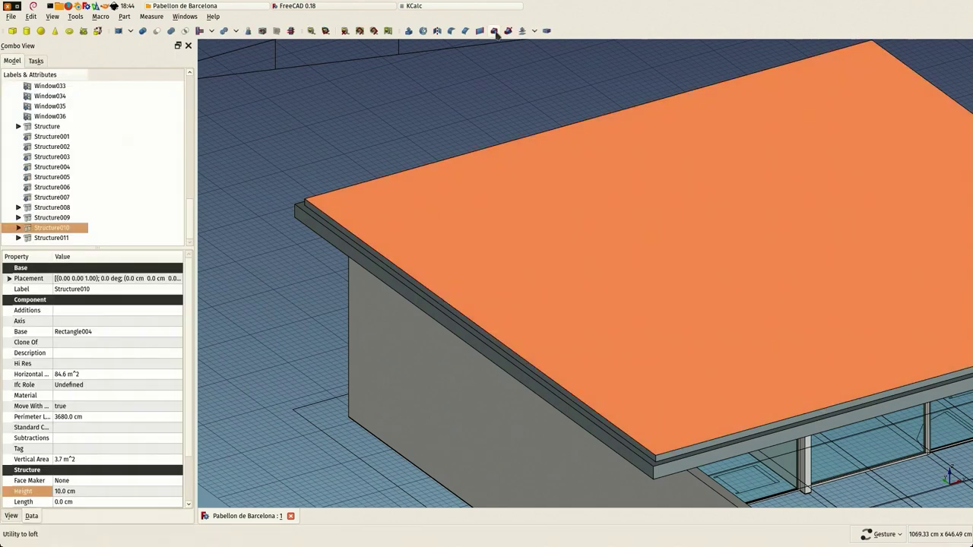
left_click(451, 31)
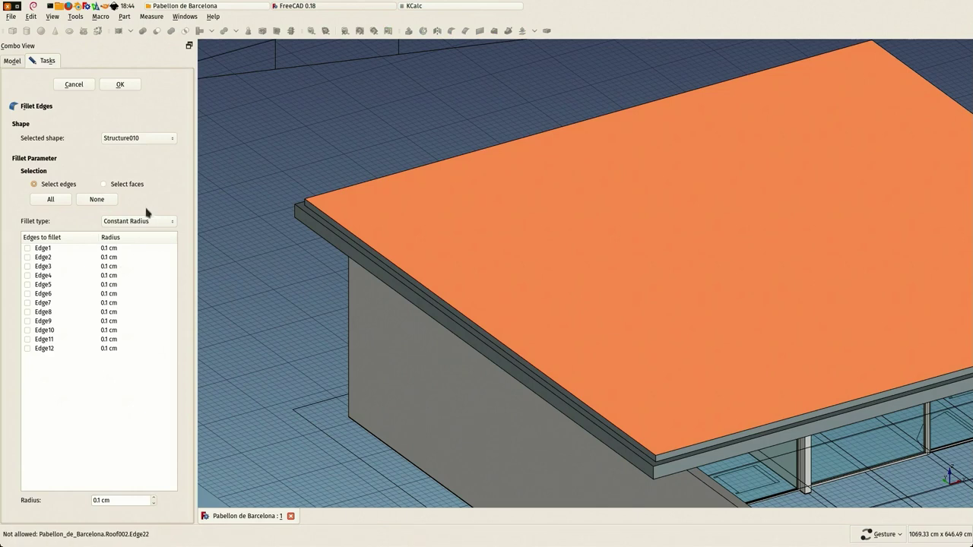
left_click(368, 248)
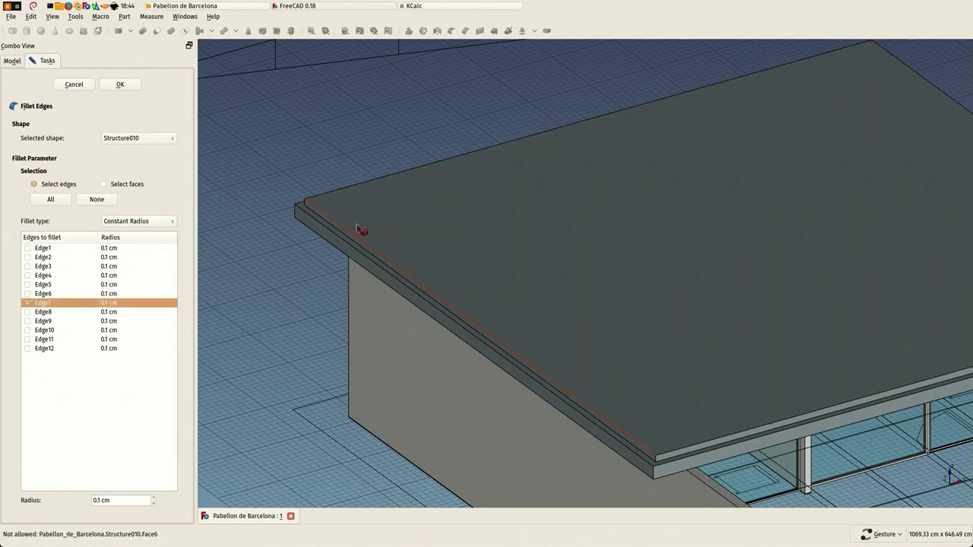
left_click(323, 197)
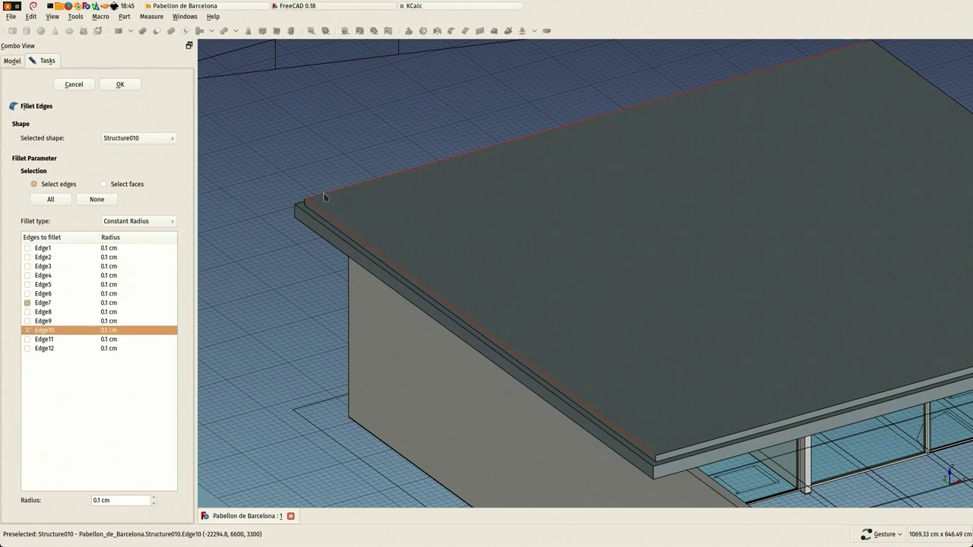
left_click(676, 455)
scroll(504, 365, "down", 3)
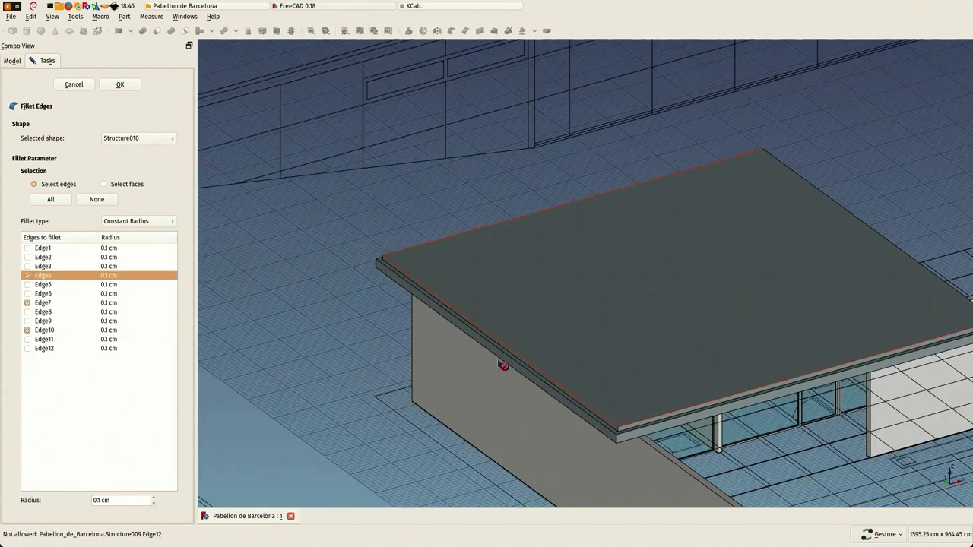
scroll(821, 355, "up", 6)
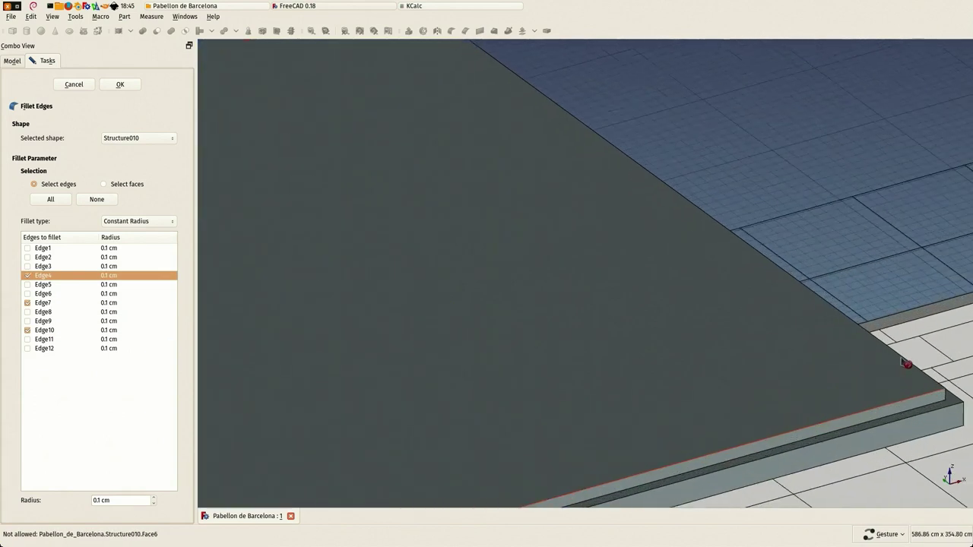
left_click(906, 362)
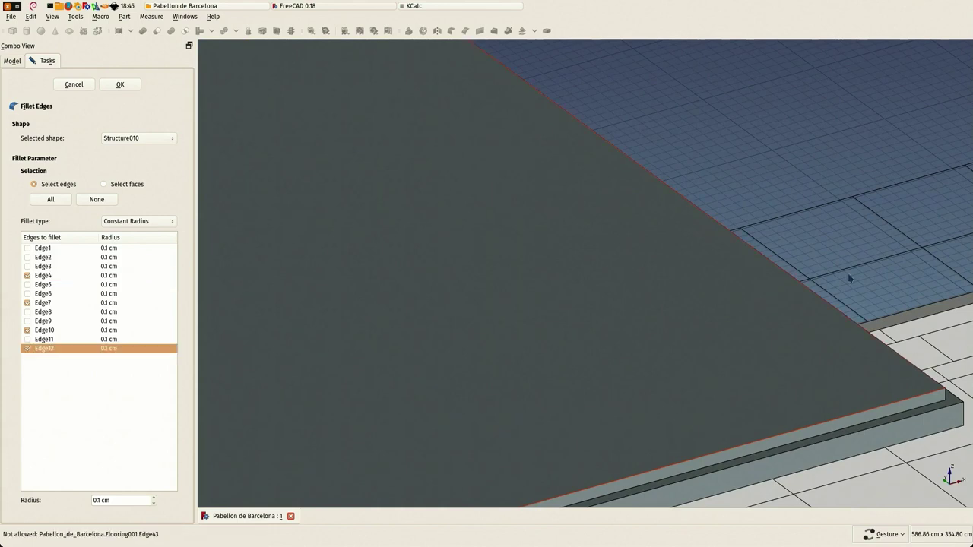
scroll(595, 218, "down", 3)
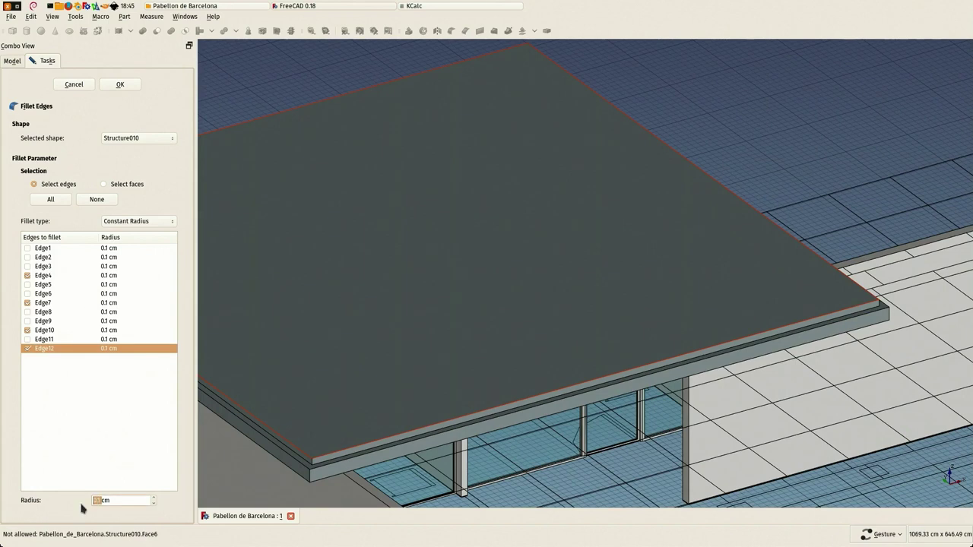
Step: Set the fillet radius to 5 cm and apply it to the small building's roof layer
type("5")
left_click(129, 87)
scroll(695, 245, "up", 3)
scroll(312, 264, "up", 3)
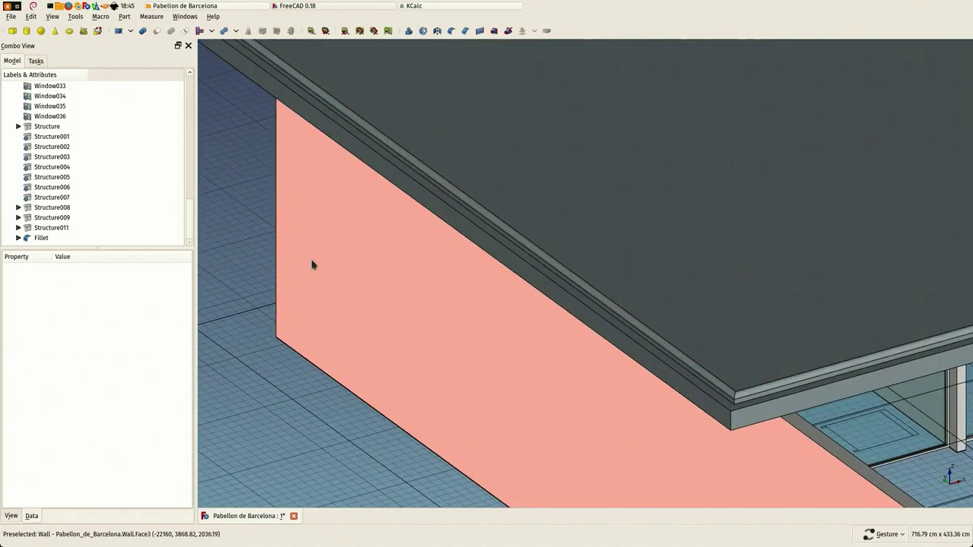
Step: Start a Fillet on the large building's upper roof layer with a radius of 5 cm
scroll(240, 183, "down", 8)
scroll(542, 284, "up", 2)
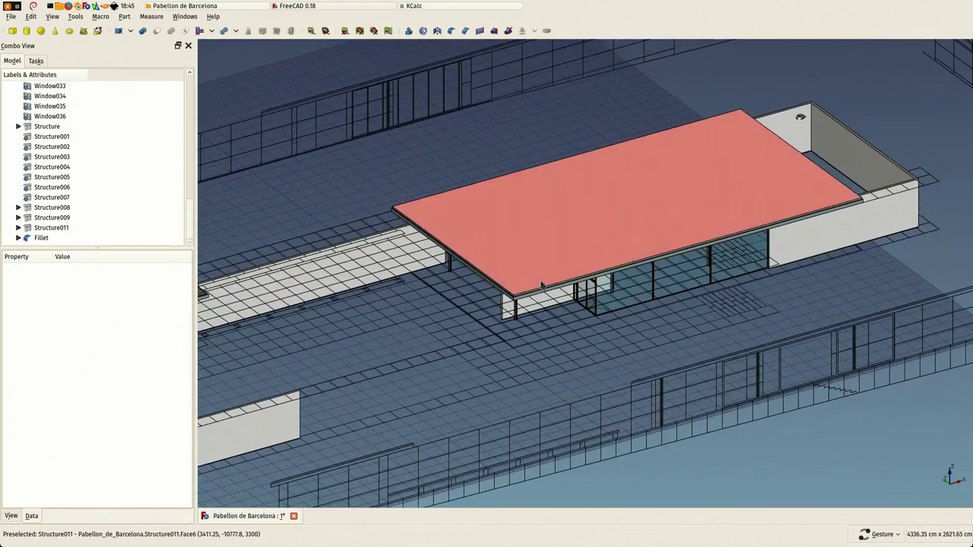
scroll(543, 284, "up", 4)
left_click(487, 279)
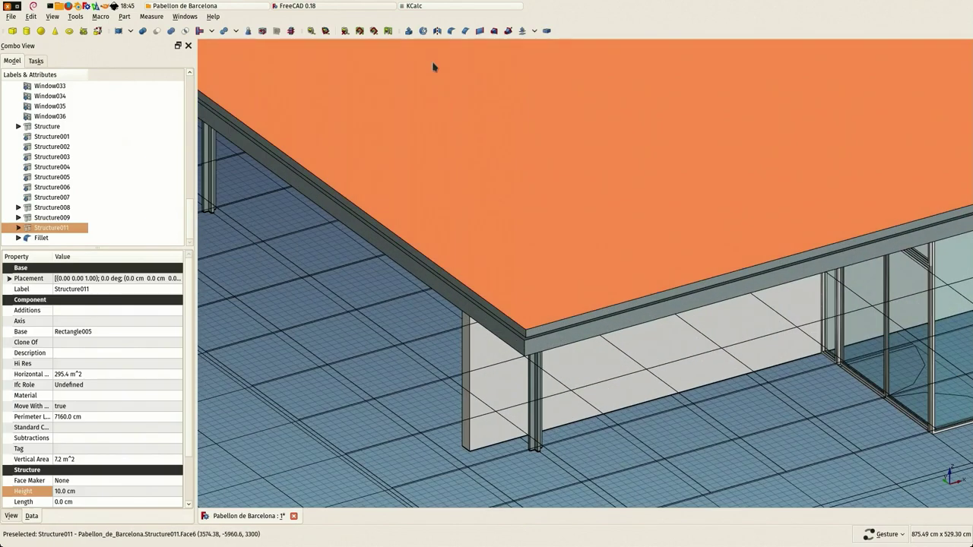
left_click(453, 32)
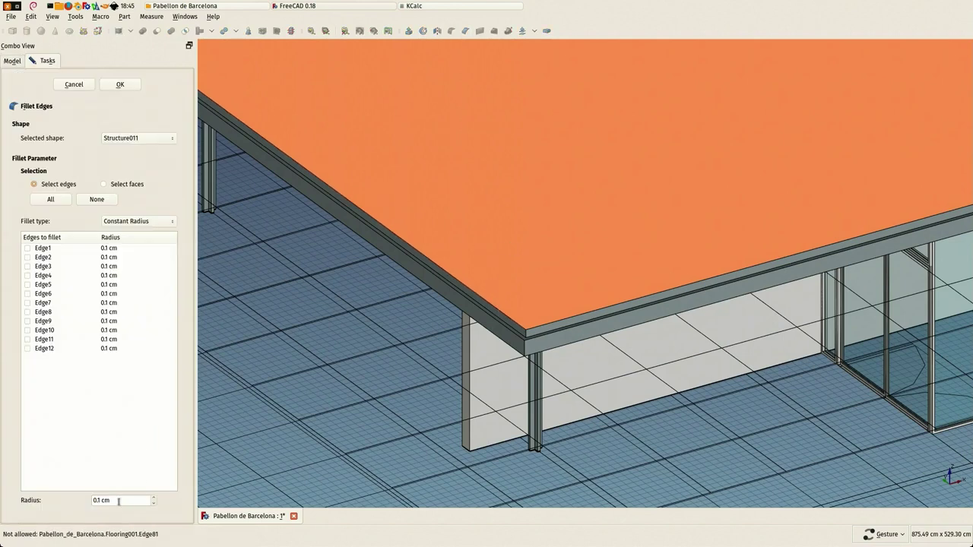
left_click_drag(119, 501, 53, 495)
Step: Mark the four top edges of the large building's upper roof layer and apply the fillet
left_click(431, 264)
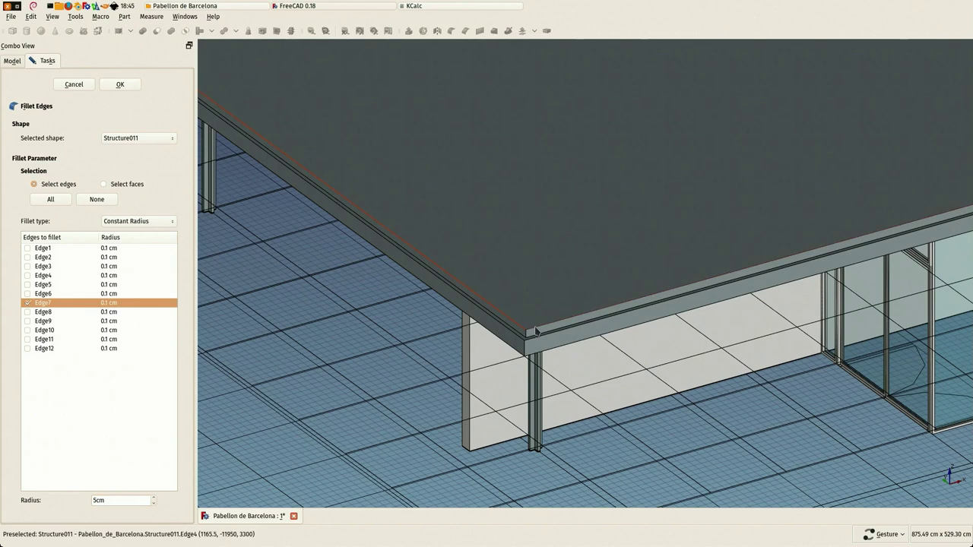
left_click(536, 331)
scroll(536, 331, "down", 5)
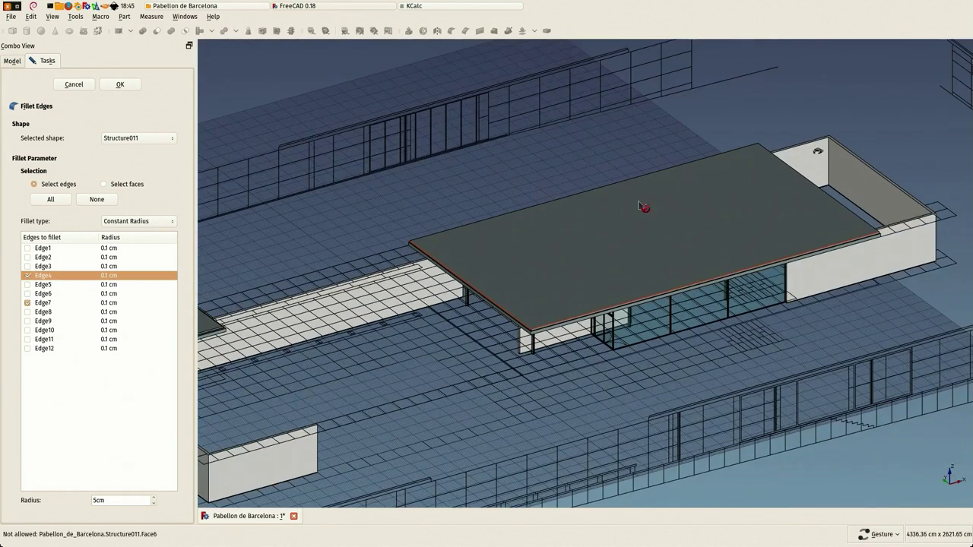
scroll(641, 206, "up", 10)
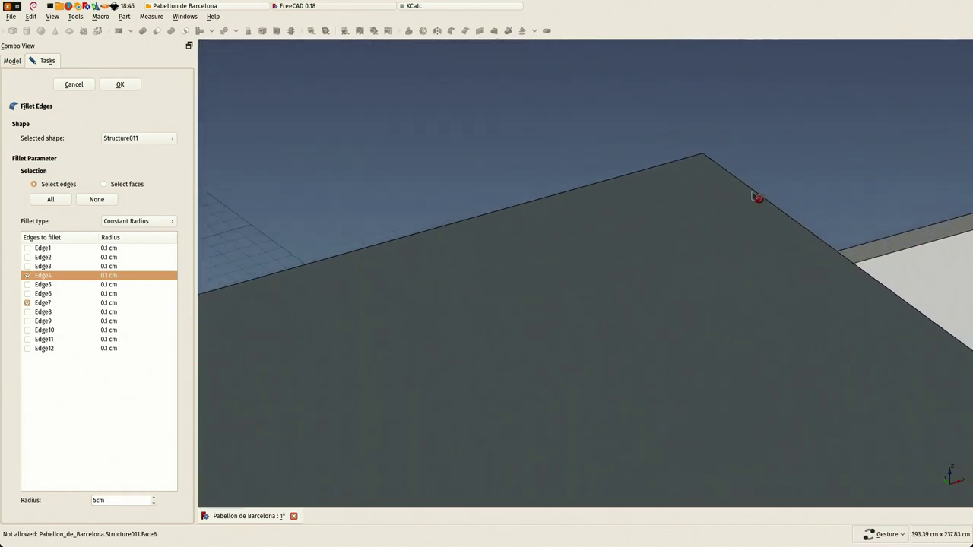
left_click(755, 193)
left_click(687, 159)
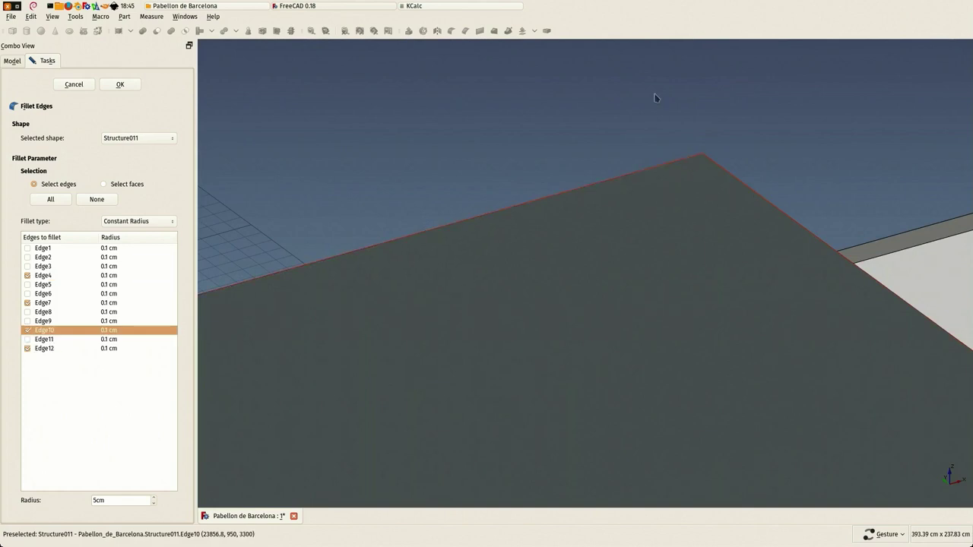
scroll(656, 97, "down", 5)
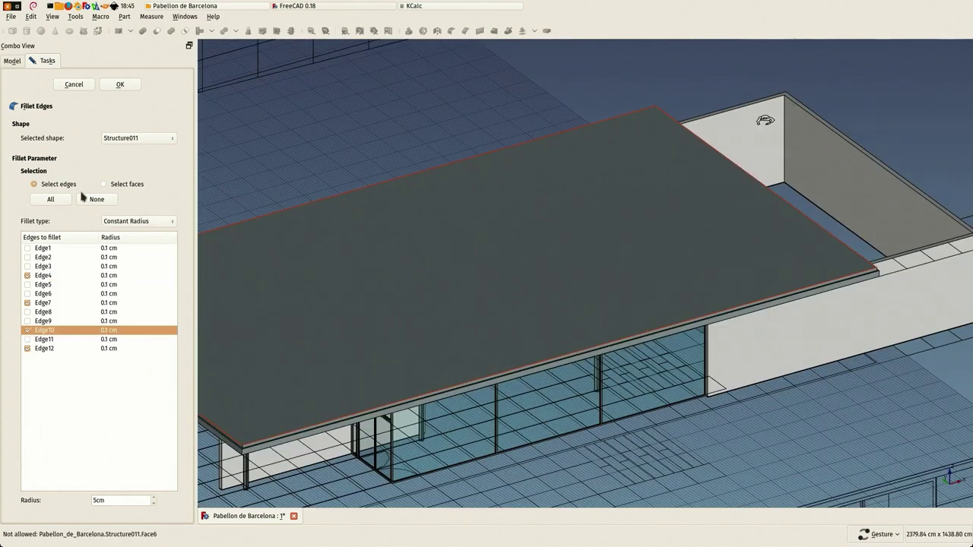
left_click(118, 85)
Step: Reopen the large roof's fillet, set the radius of its marked edges to 5 cm and apply the change
left_click_drag(435, 202, 617, 382)
scroll(524, 377, "up", 6)
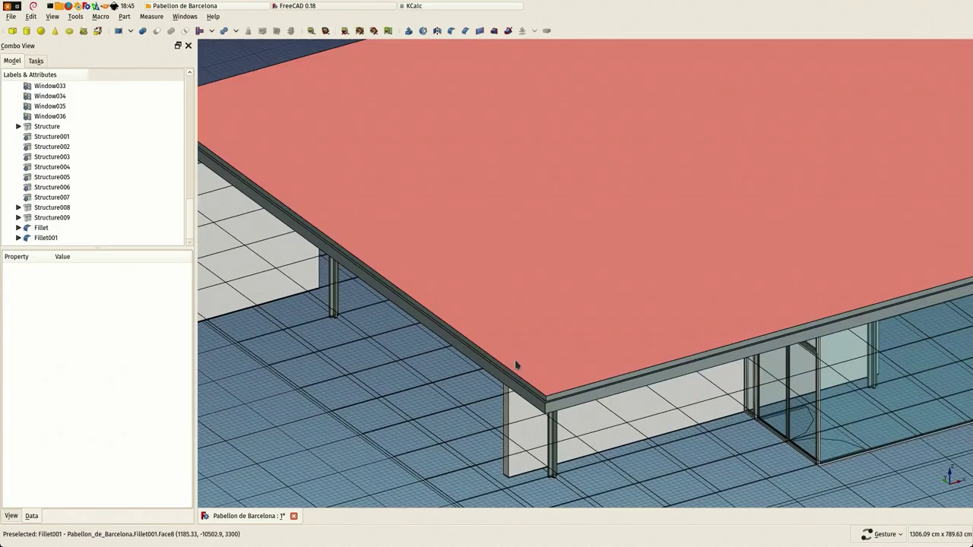
double_click(45, 238)
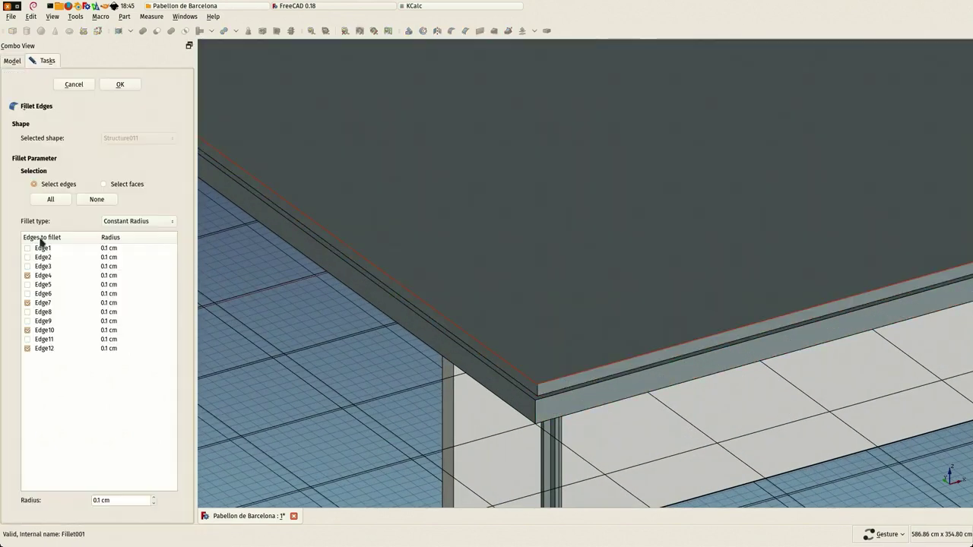
left_click(46, 276)
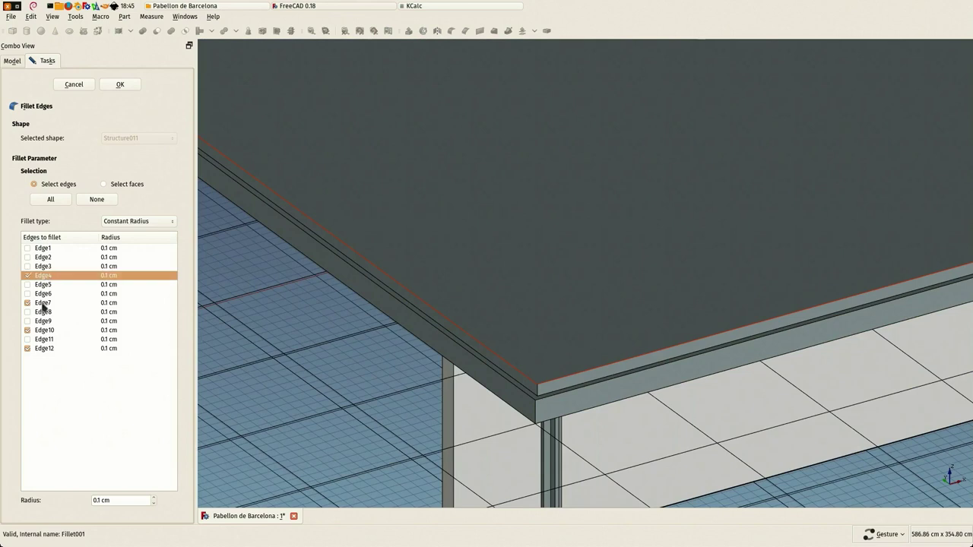
left_click(40, 276)
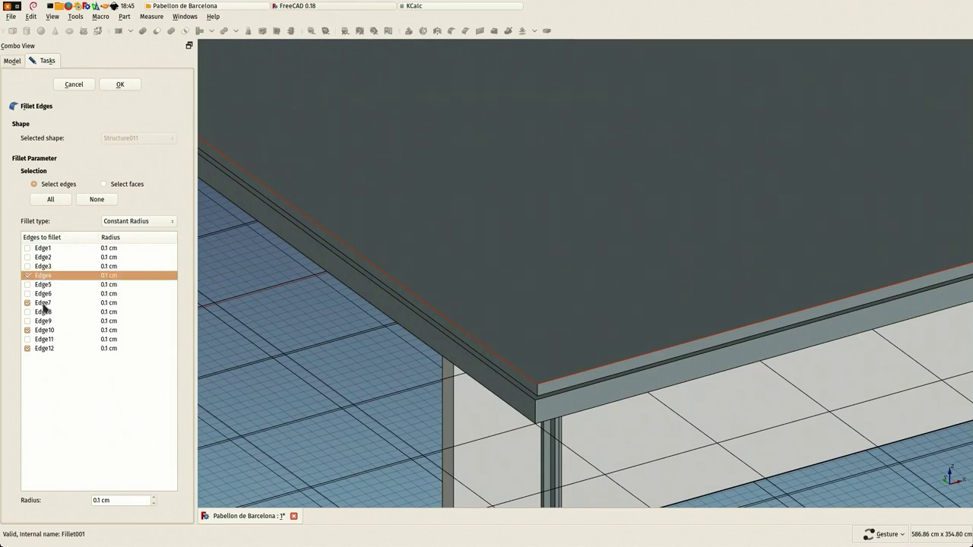
left_click(43, 305)
left_click(42, 279)
left_click(44, 304)
left_click(43, 267)
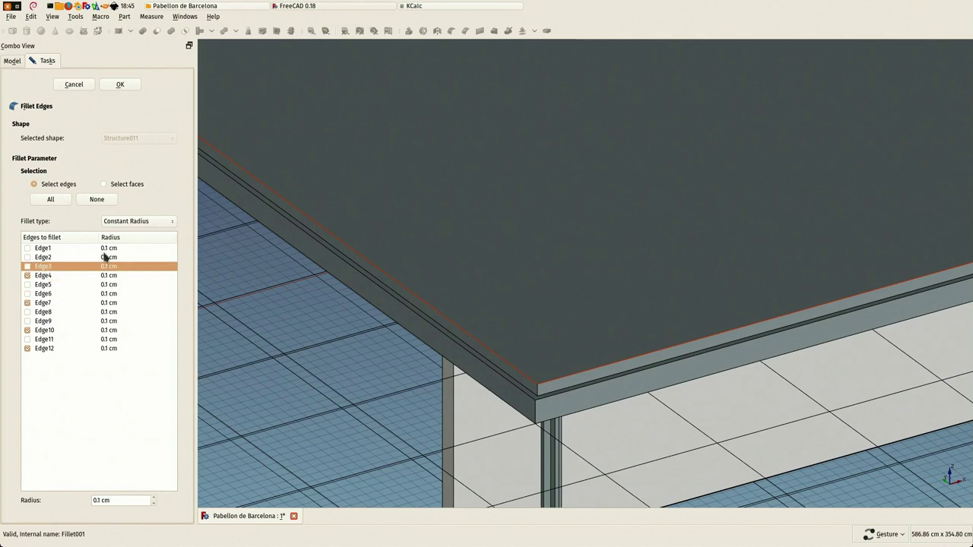
left_click_drag(114, 500, 56, 501)
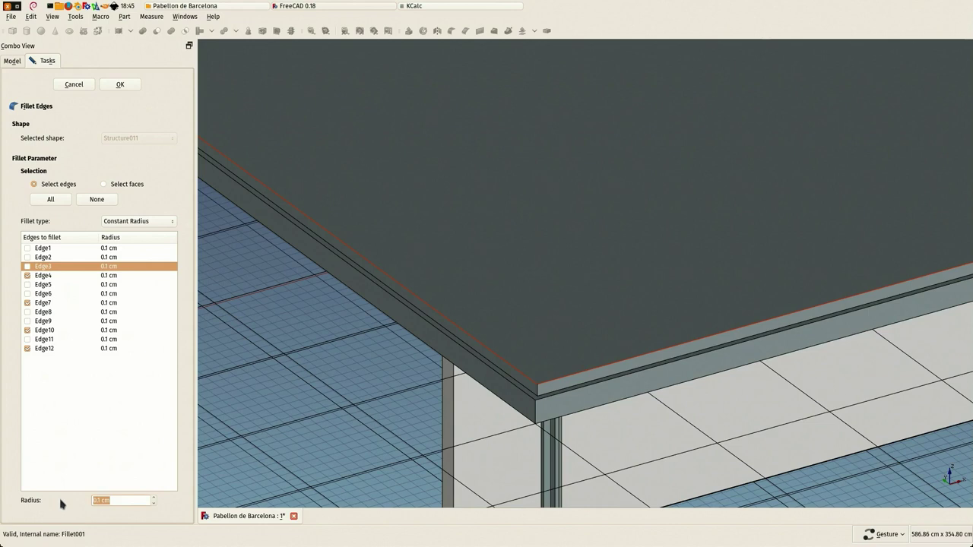
type("5cm")
left_click(105, 304)
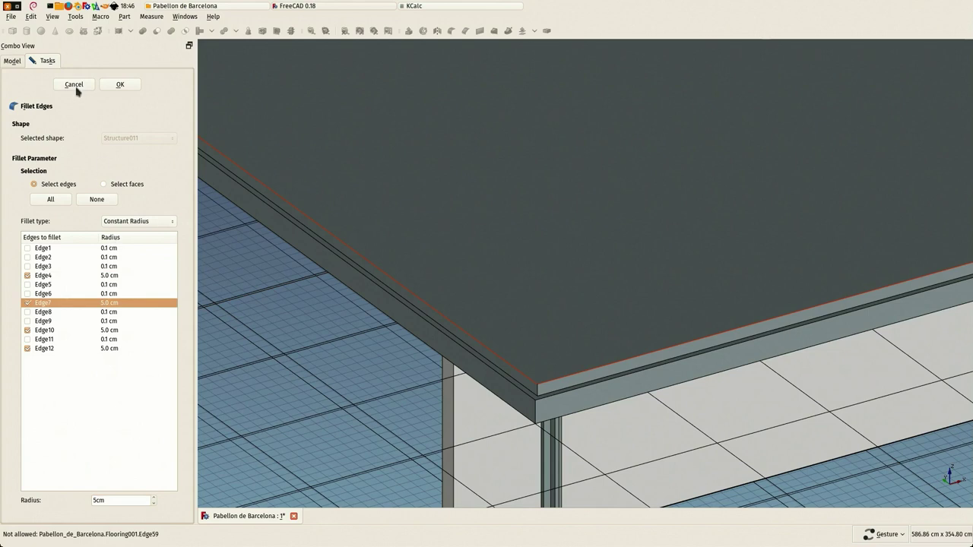
left_click(120, 85)
Step: Examine the whole pavilion and identify which slab and fillet objects belong to the small building's roof
scroll(391, 307, "down", 8)
left_click_drag(391, 307, 364, 313)
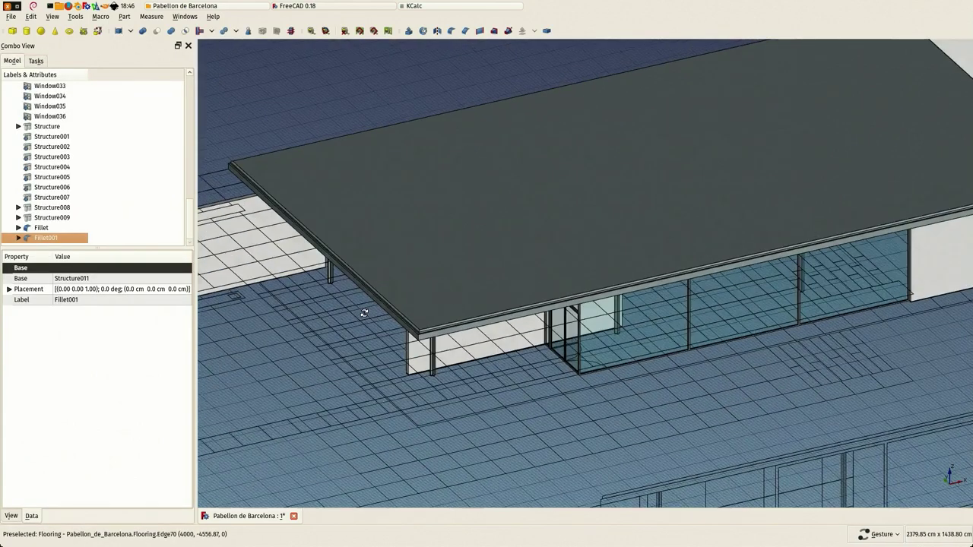
scroll(358, 313, "down", 3)
right_click_drag(349, 315, 520, 283)
scroll(519, 283, "down", 2)
left_click_drag(522, 282, 531, 284)
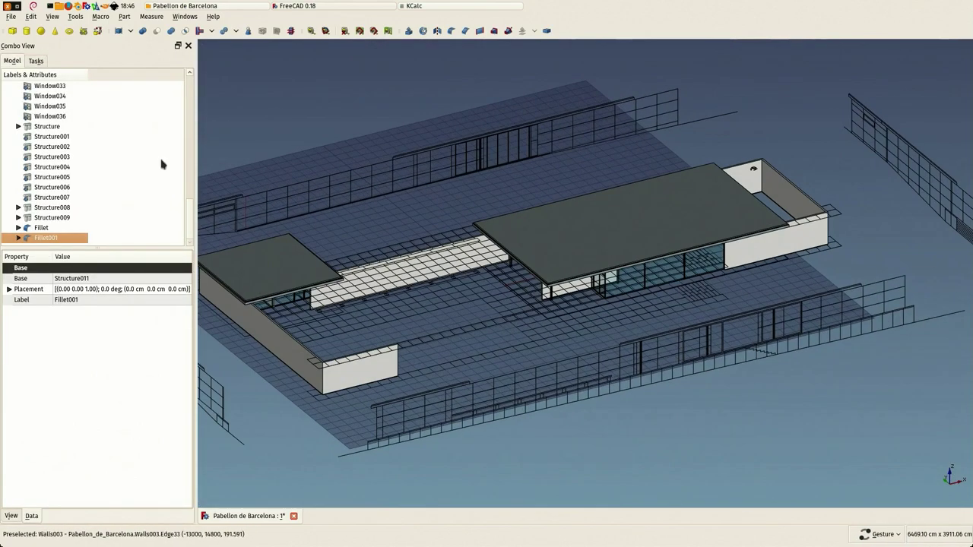
left_click(42, 228, "ctrl")
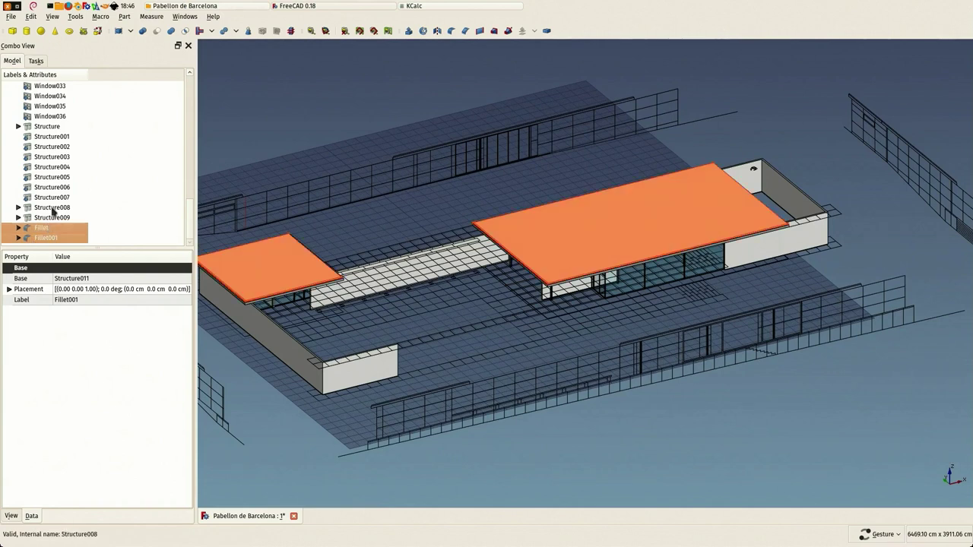
left_click(53, 212)
left_click(43, 229)
left_click(37, 221)
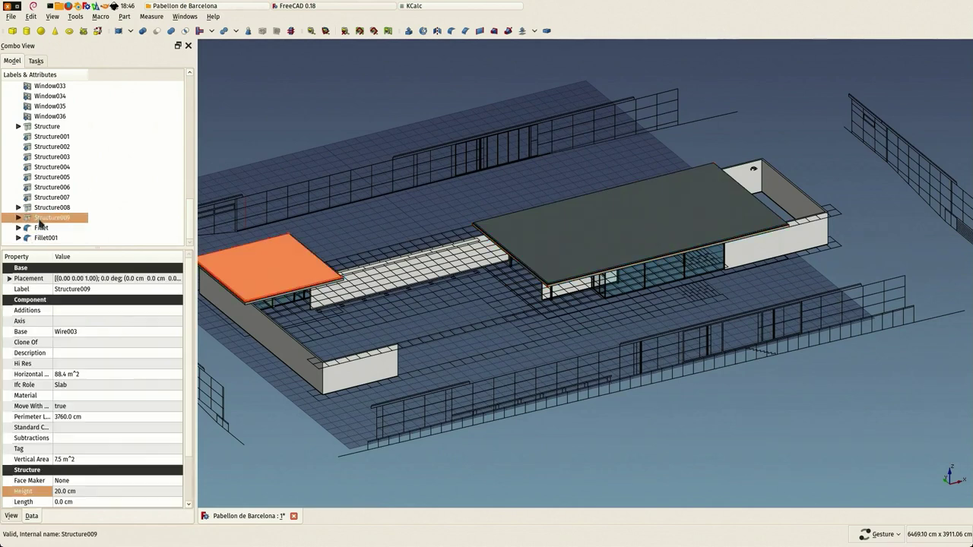
left_click(41, 229)
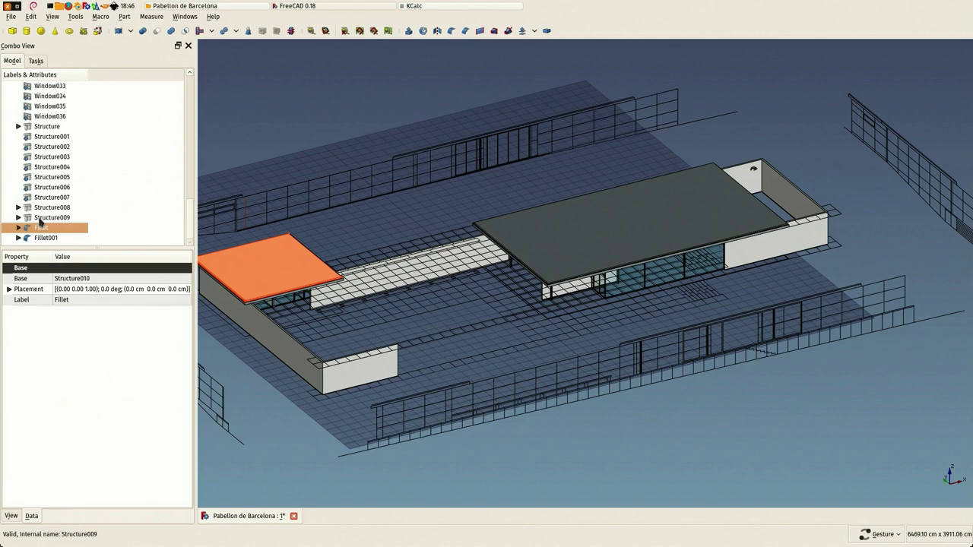
Step: Edit the small building's roof slab Structure009 and add the rounded upper layer, Fillet, to its additions
double_click(38, 219)
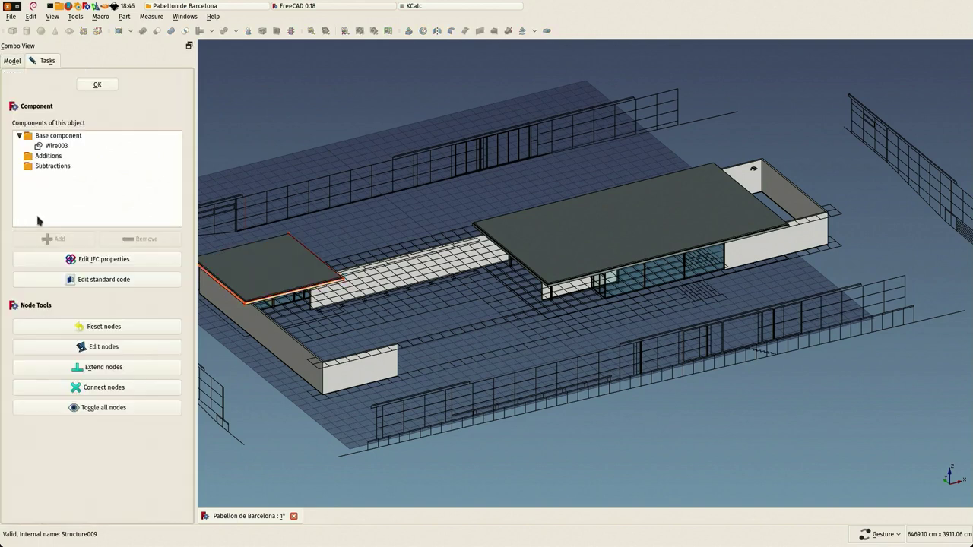
left_click(45, 157)
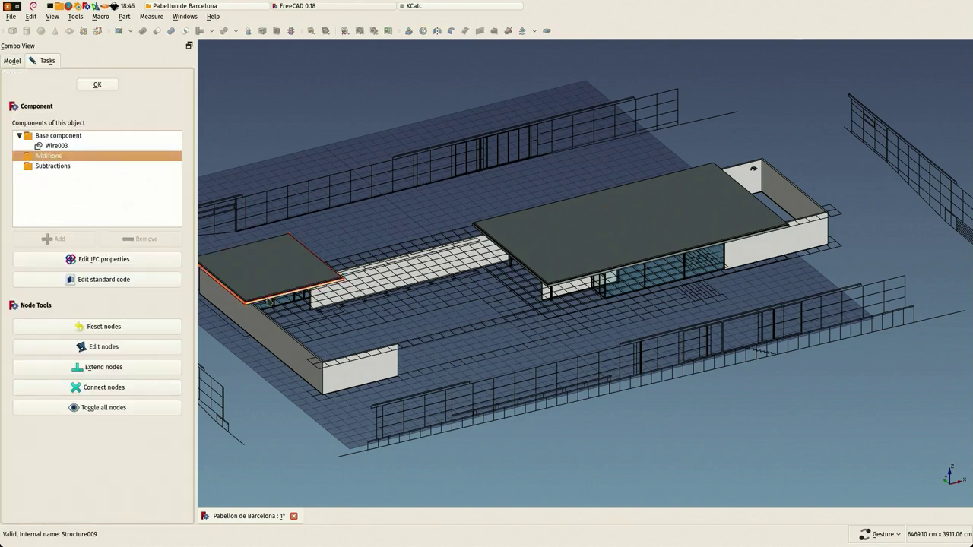
left_click(276, 265)
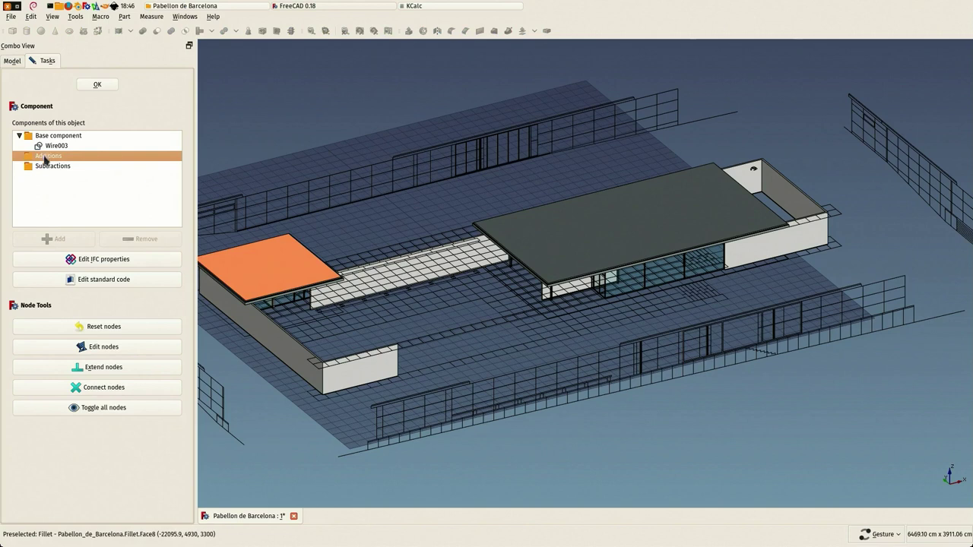
left_click(51, 240)
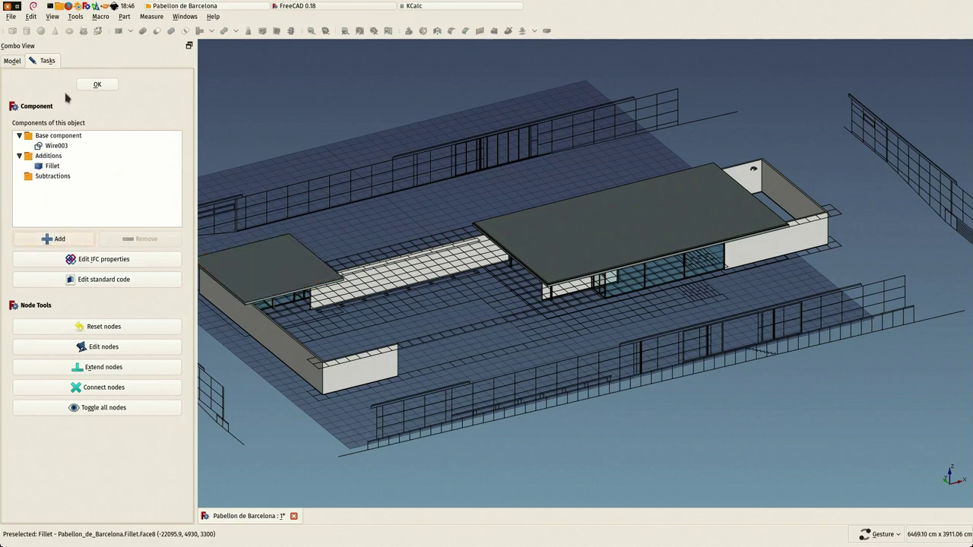
left_click(97, 84)
scroll(270, 228, "up", 6)
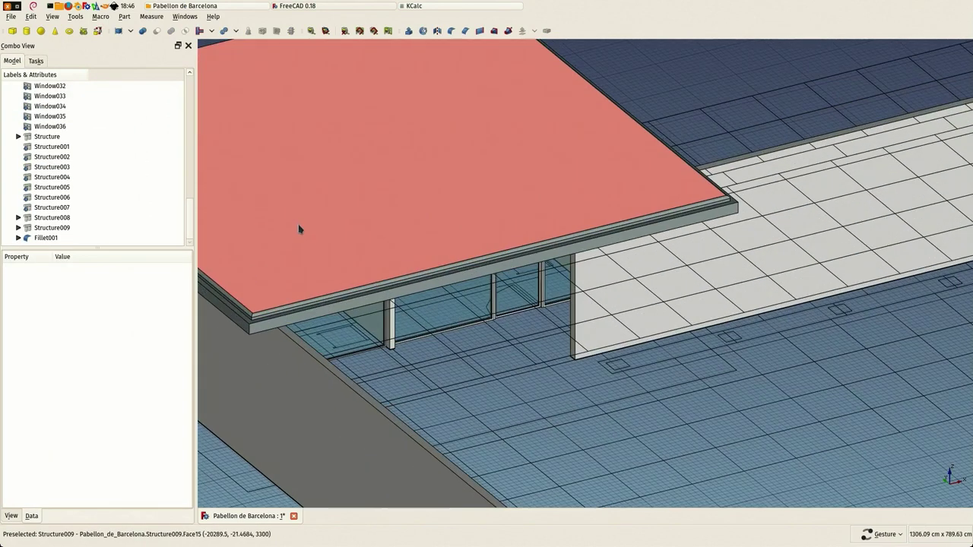
Step: Edit the large building's roof slab Structure008 and add its rounded upper layer, Fillet001, to its additions
scroll(305, 226, "down", 8)
left_click(46, 228)
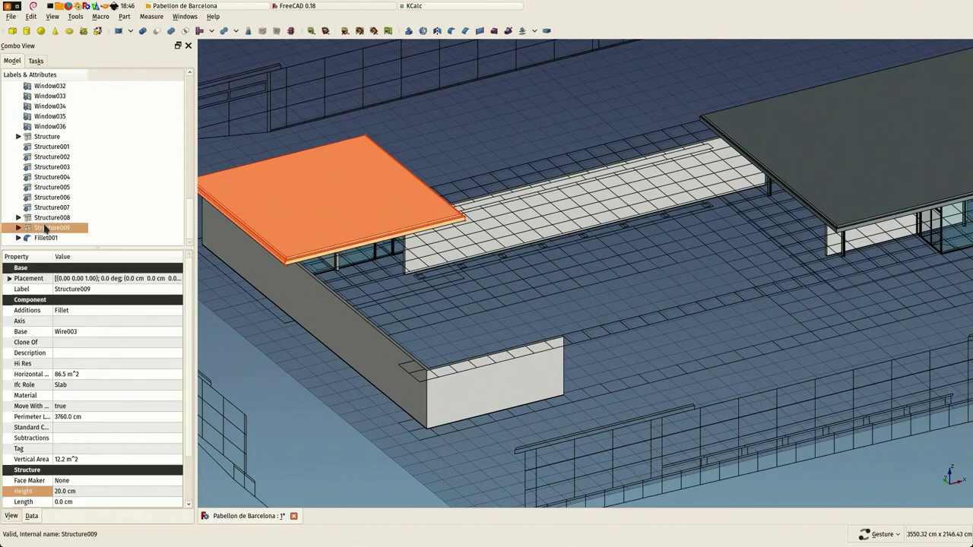
left_click(48, 219)
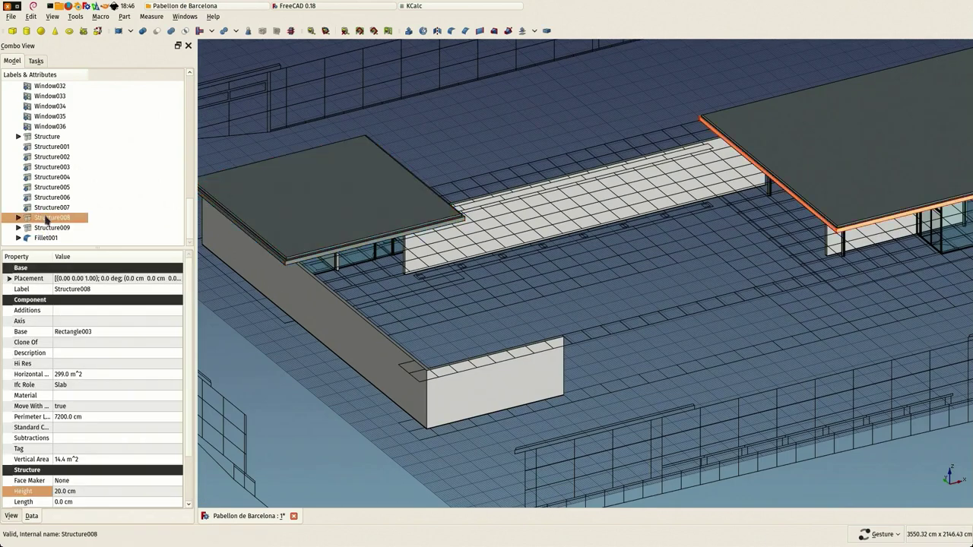
double_click(44, 219)
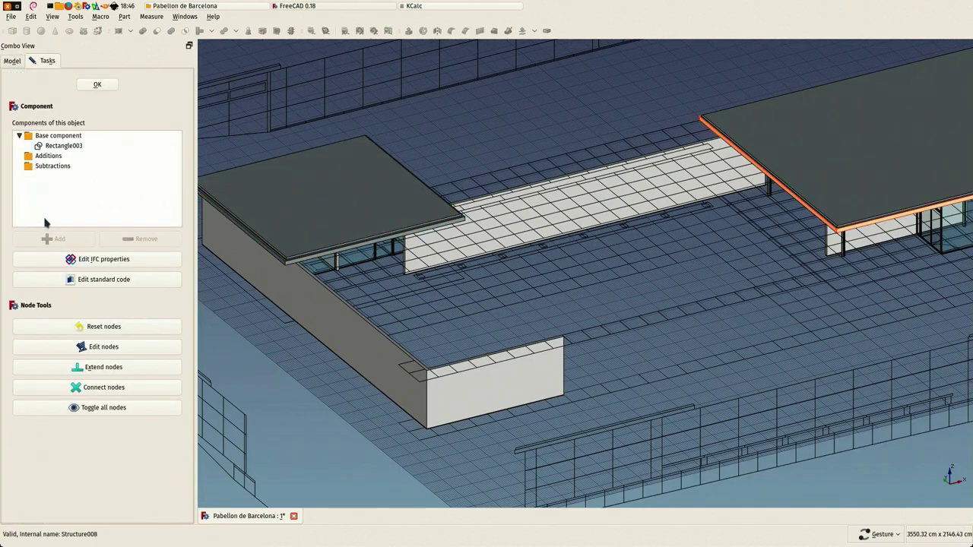
left_click(46, 158)
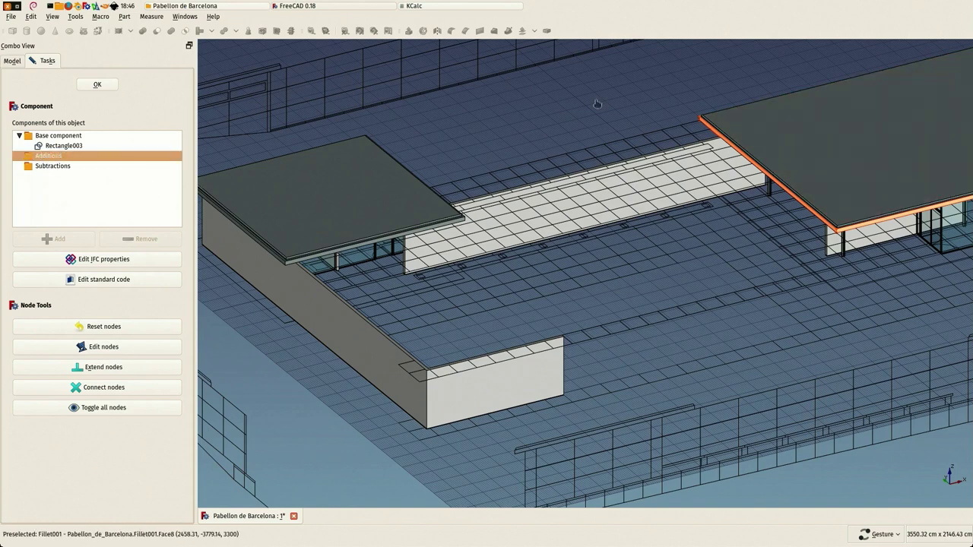
left_click(228, 236)
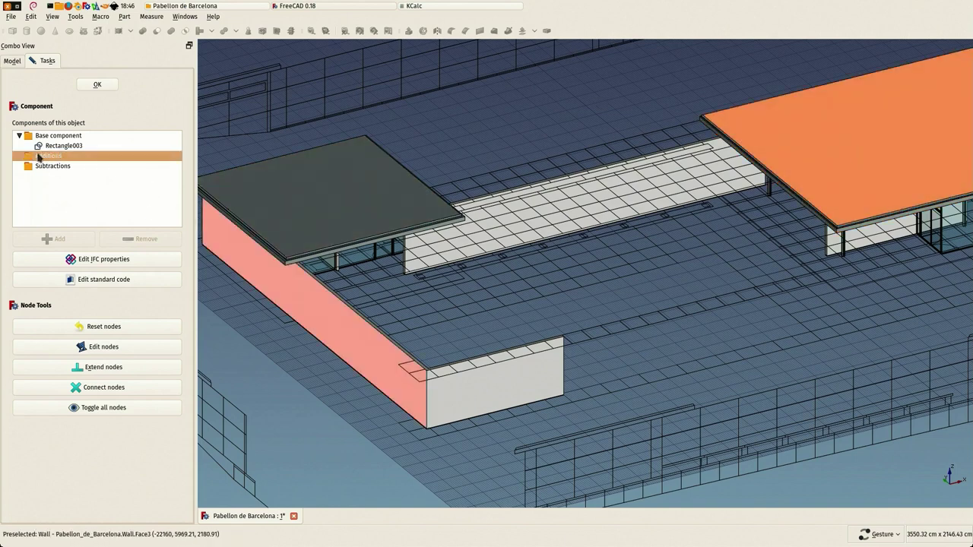
left_click(55, 242)
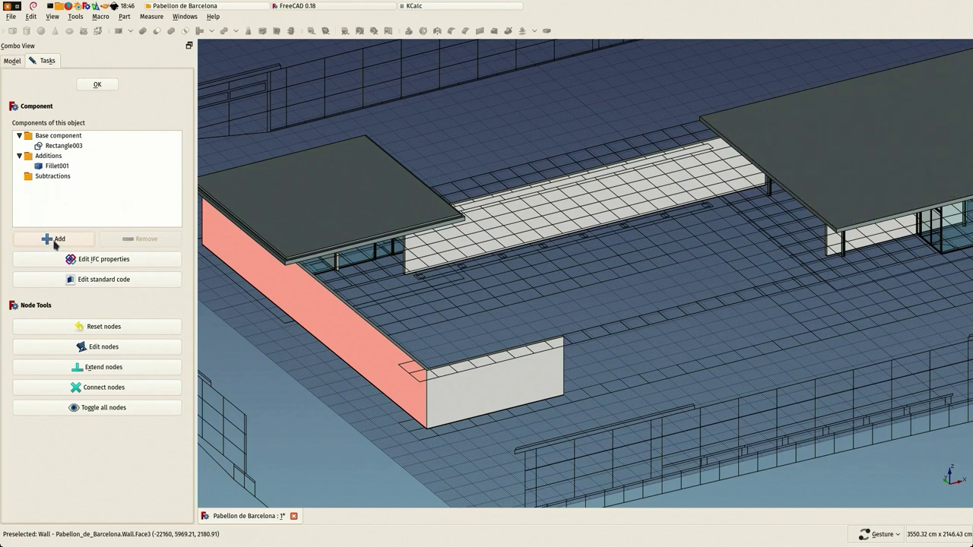
left_click(85, 88)
Step: Hide the Roof plan group so its reference lines no longer overlay the pavilion model
scroll(495, 141, "down", 5)
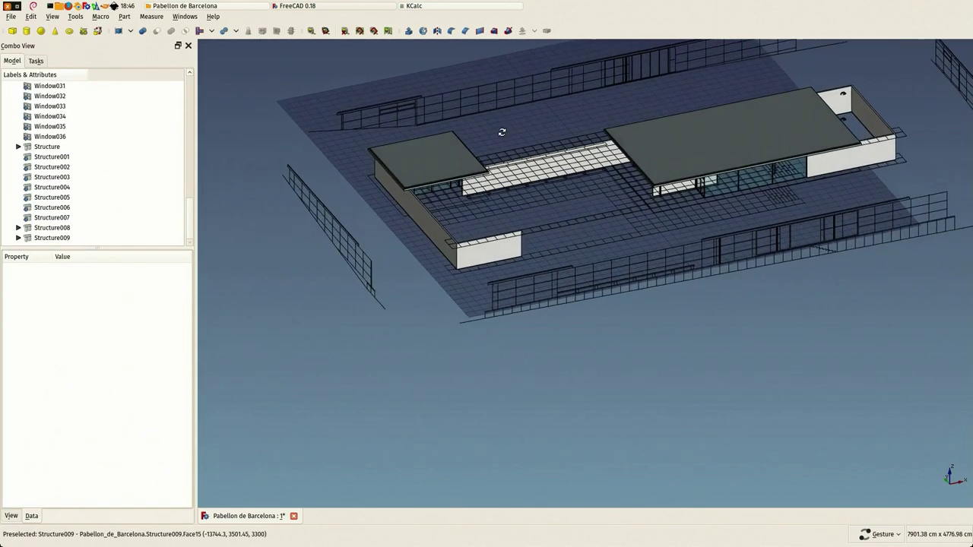
right_click_drag(580, 257, 532, 392)
scroll(520, 356, "up", 2)
left_click_drag(533, 351, 555, 354)
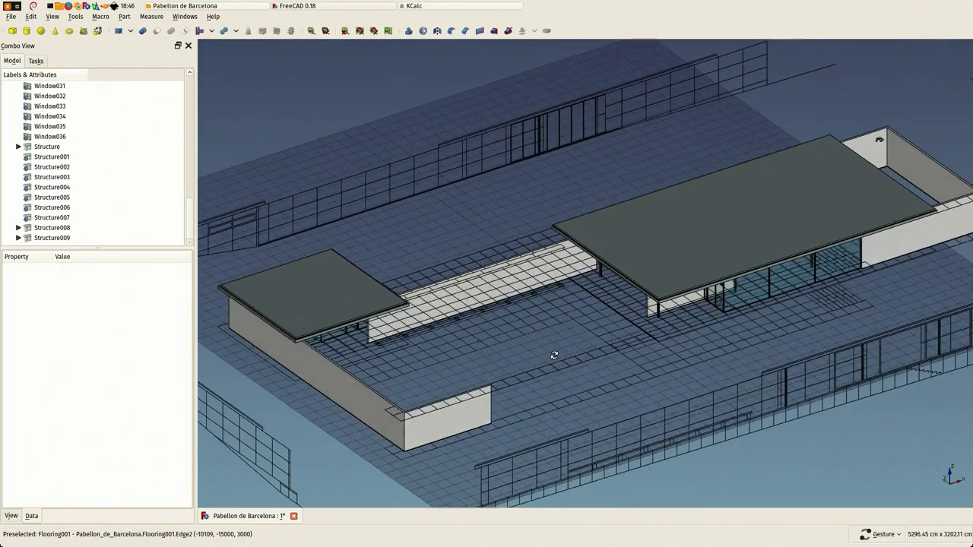
scroll(64, 111, "up", 9)
scroll(62, 118, "up", 5)
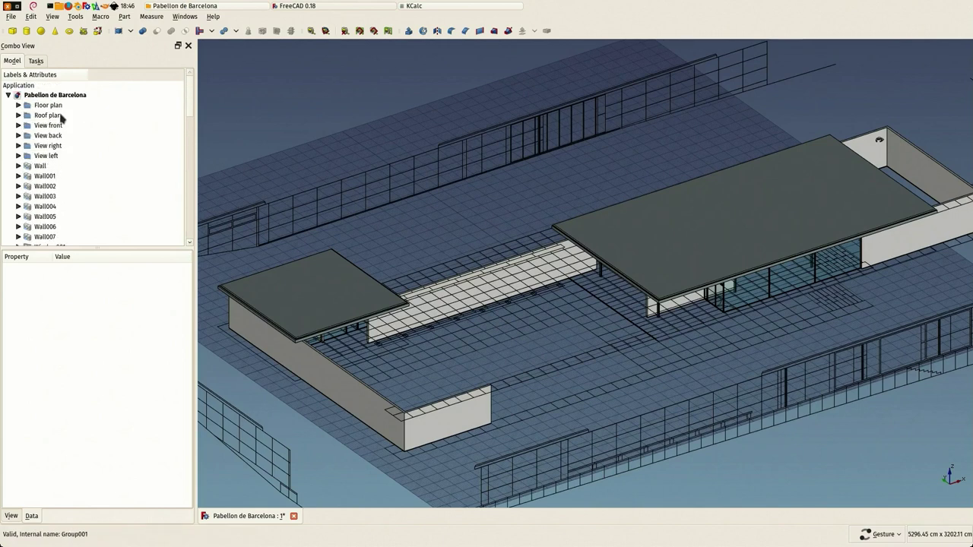
left_click(47, 115)
Step: Look over the whole pavilion with both finished roofs and save the Pabellon de Barcelona document
scroll(452, 215, "down", 5)
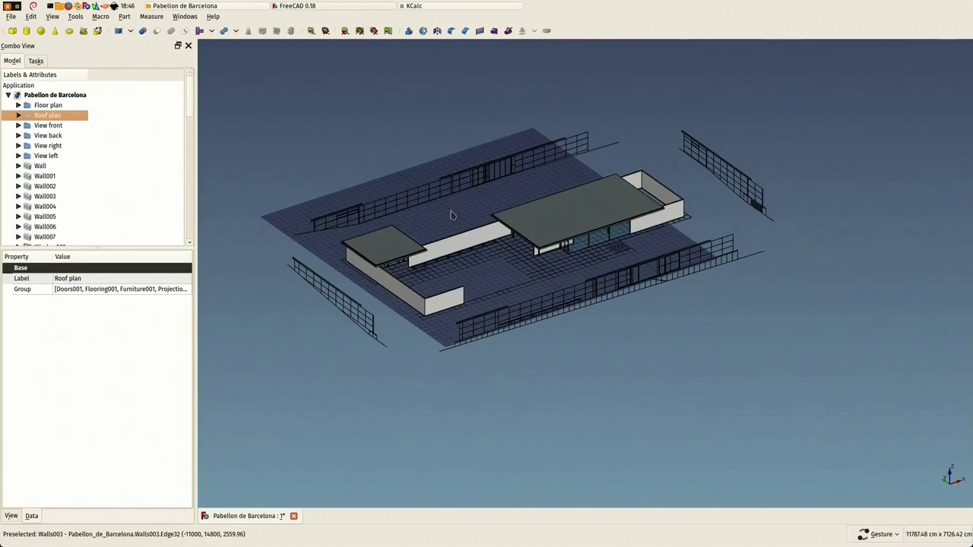
left_click_drag(452, 215, 431, 231)
scroll(446, 202, "up", 3)
right_click_drag(452, 204, 502, 218)
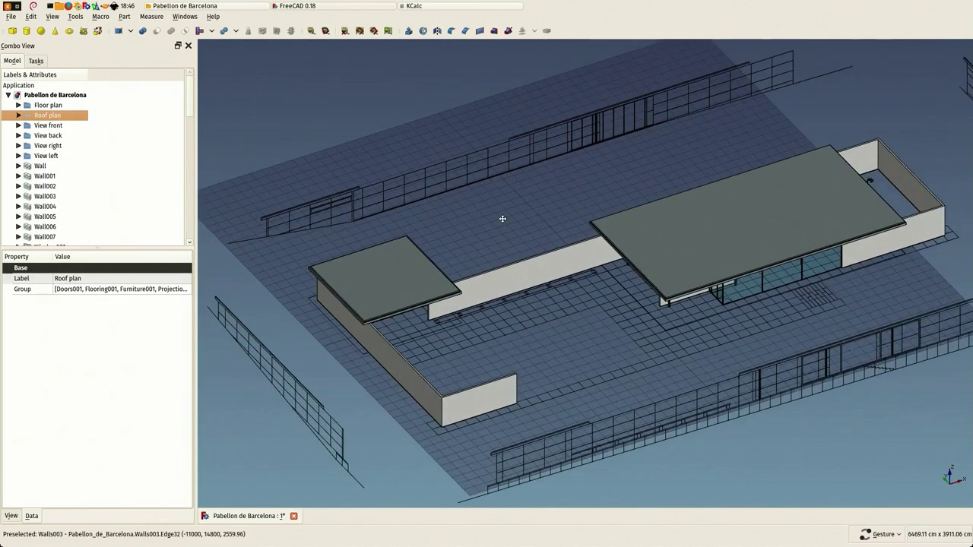
left_click(13, 17)
left_click(31, 89)
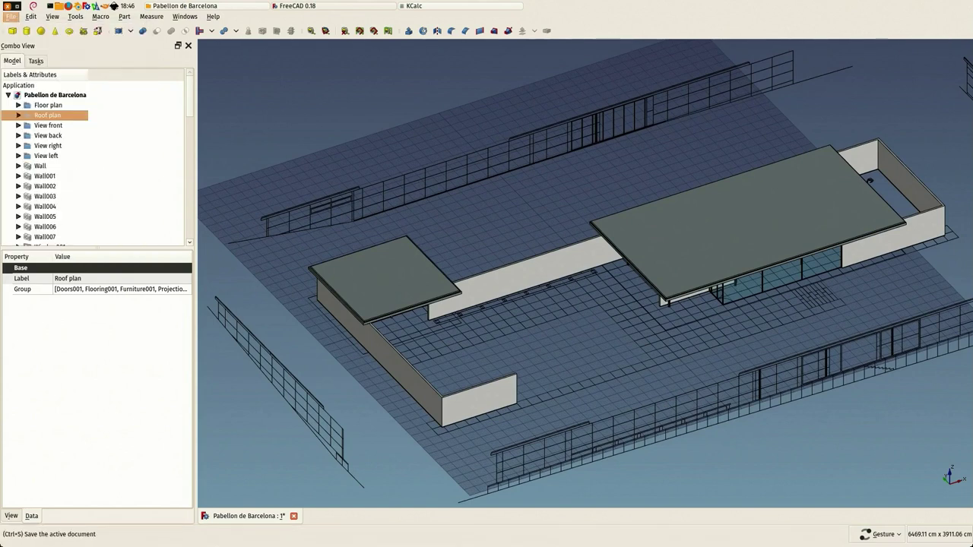